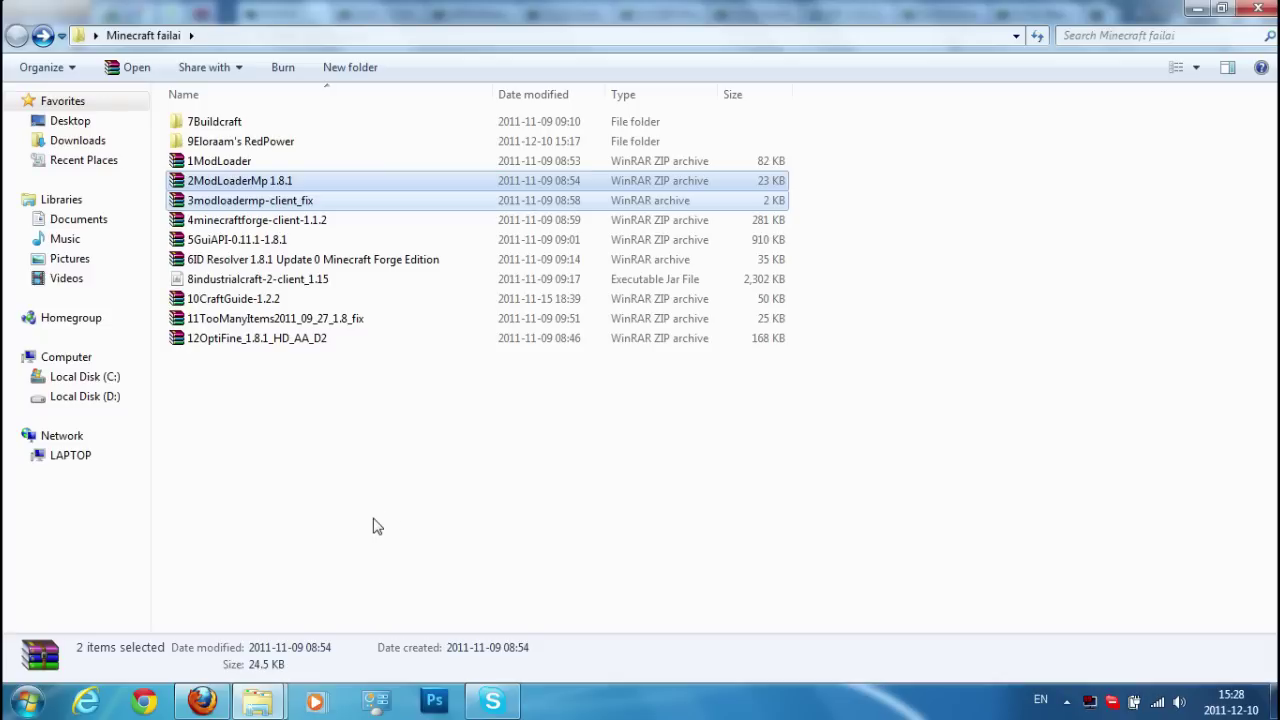
# Step: Look over the numbered mod files in Minecraft failai, highlighting all of them, the two ModLoaderMP files together, and 1ModLoader
pyautogui.moveTo(257, 451); pyautogui.dragTo(194, 414)
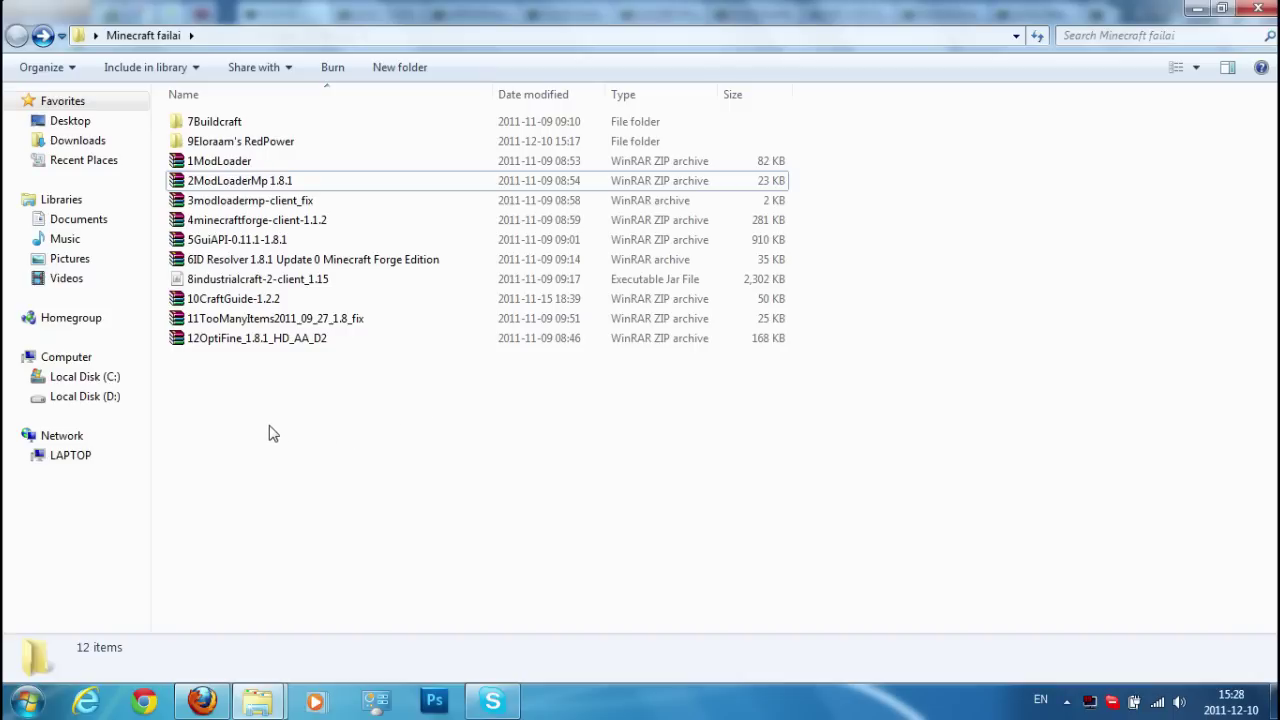
pyautogui.moveTo(254, 417); pyautogui.dragTo(214, 112)
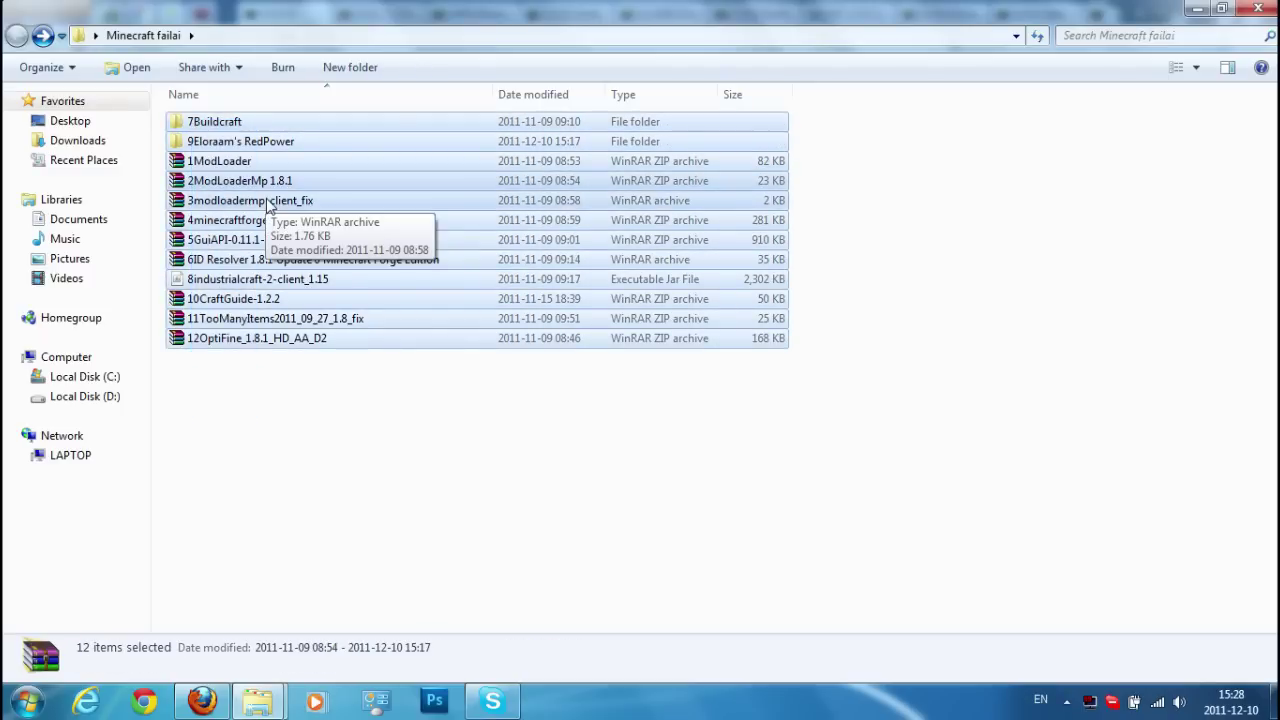
pyautogui.click(285, 372)
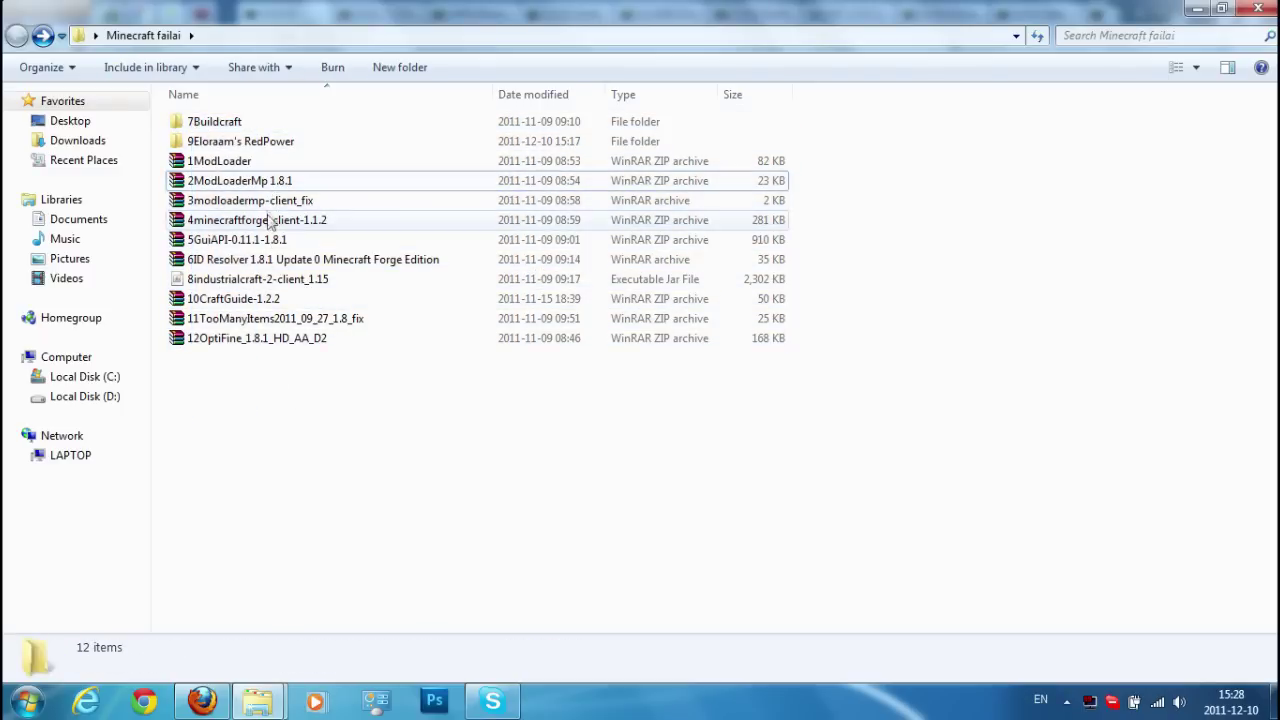
pyautogui.click(270, 205)
pyautogui.keyDown('ctrl'); pyautogui.click(290, 182); pyautogui.keyUp('ctrl')
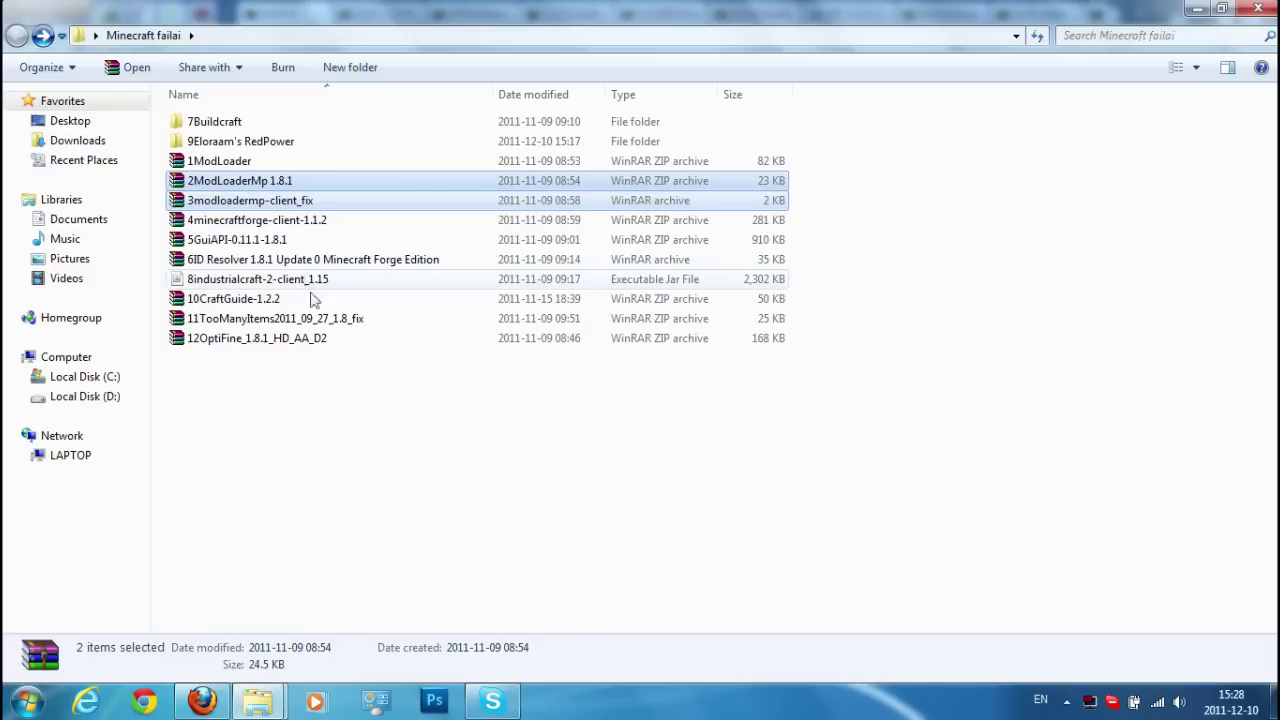
pyautogui.click(328, 453)
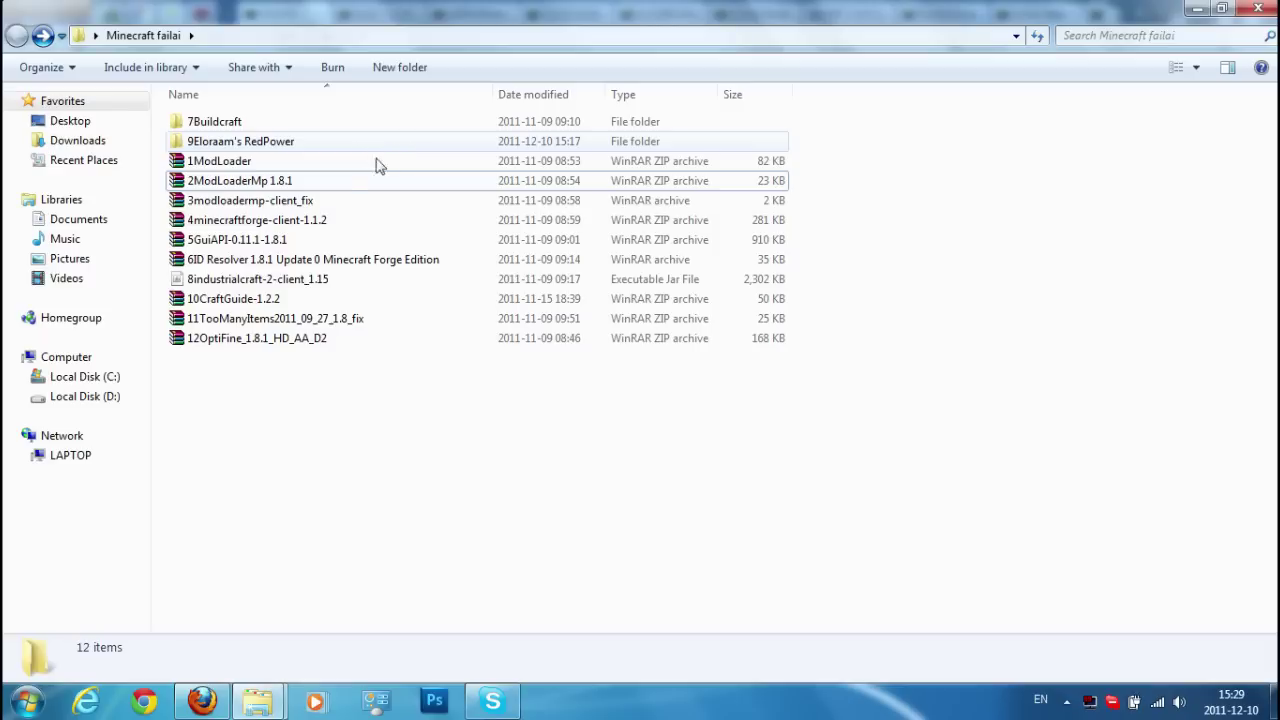
pyautogui.click(255, 165)
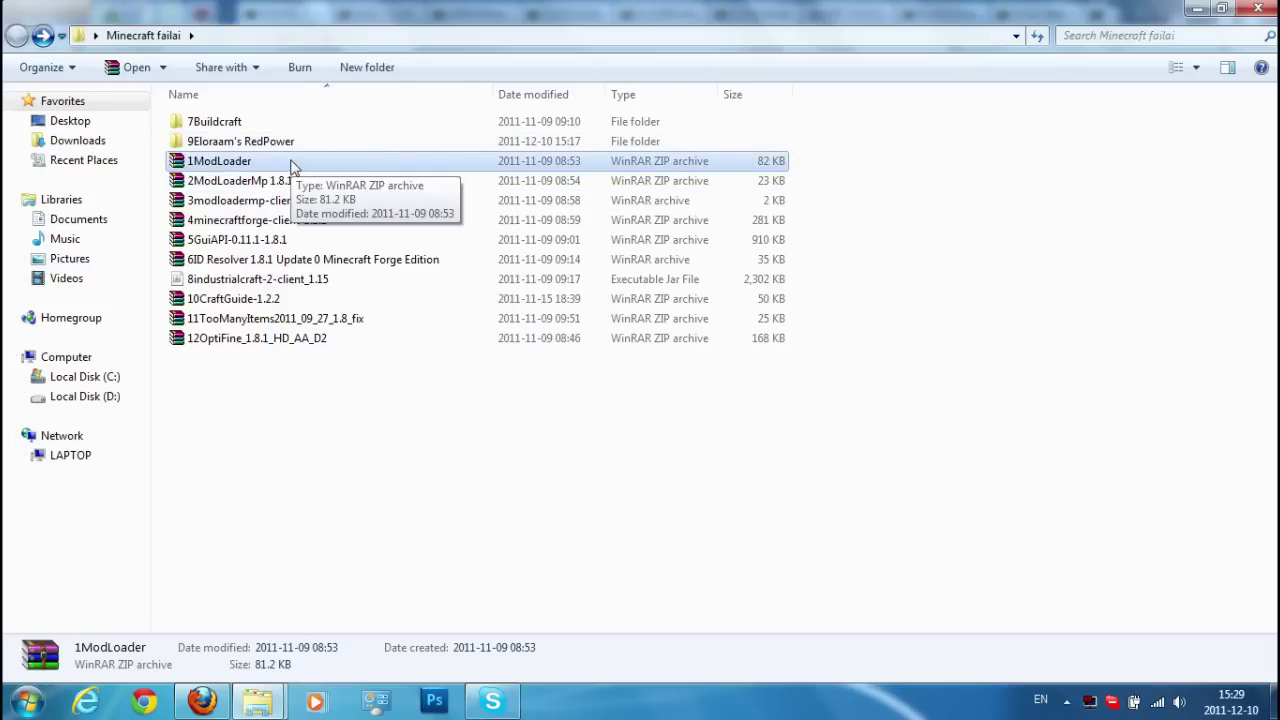
# Step: Open the user's personal folder in a separate window and go to AppData\Roaming\.minecraft\bin
pyautogui.click(257, 702)
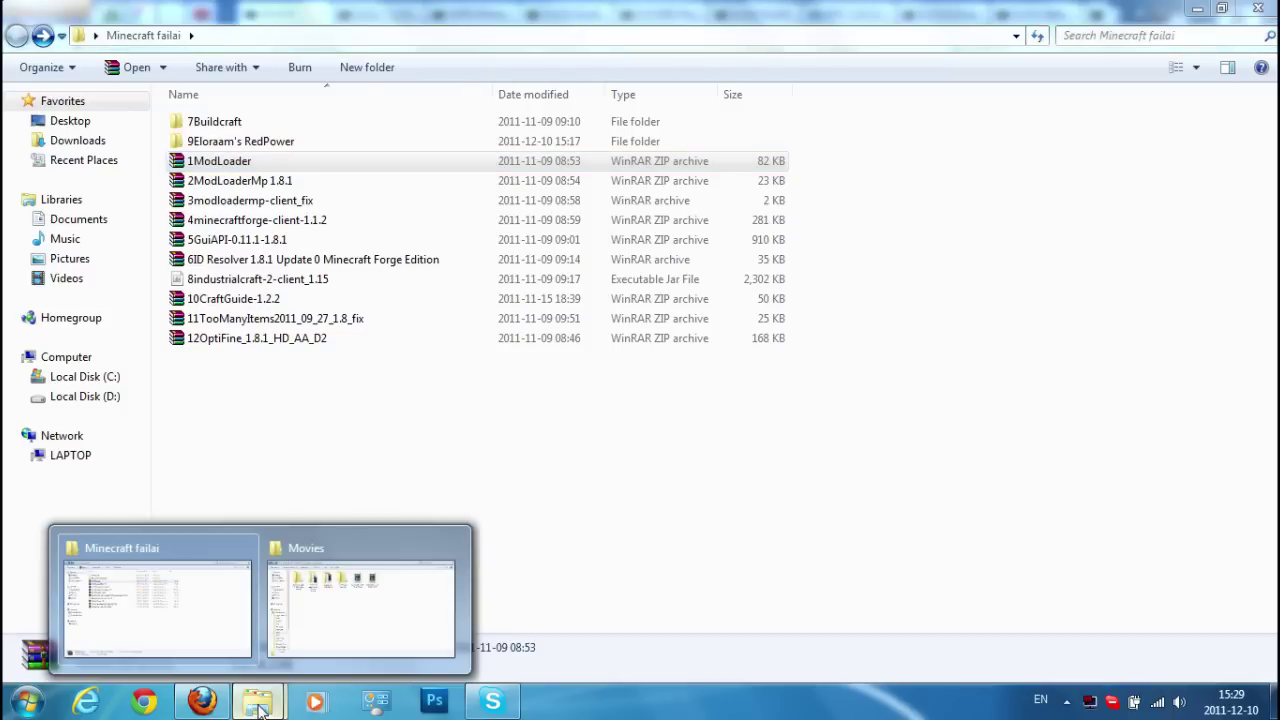
pyautogui.click(644, 535)
pyautogui.click(25, 700)
pyautogui.click(490, 460)
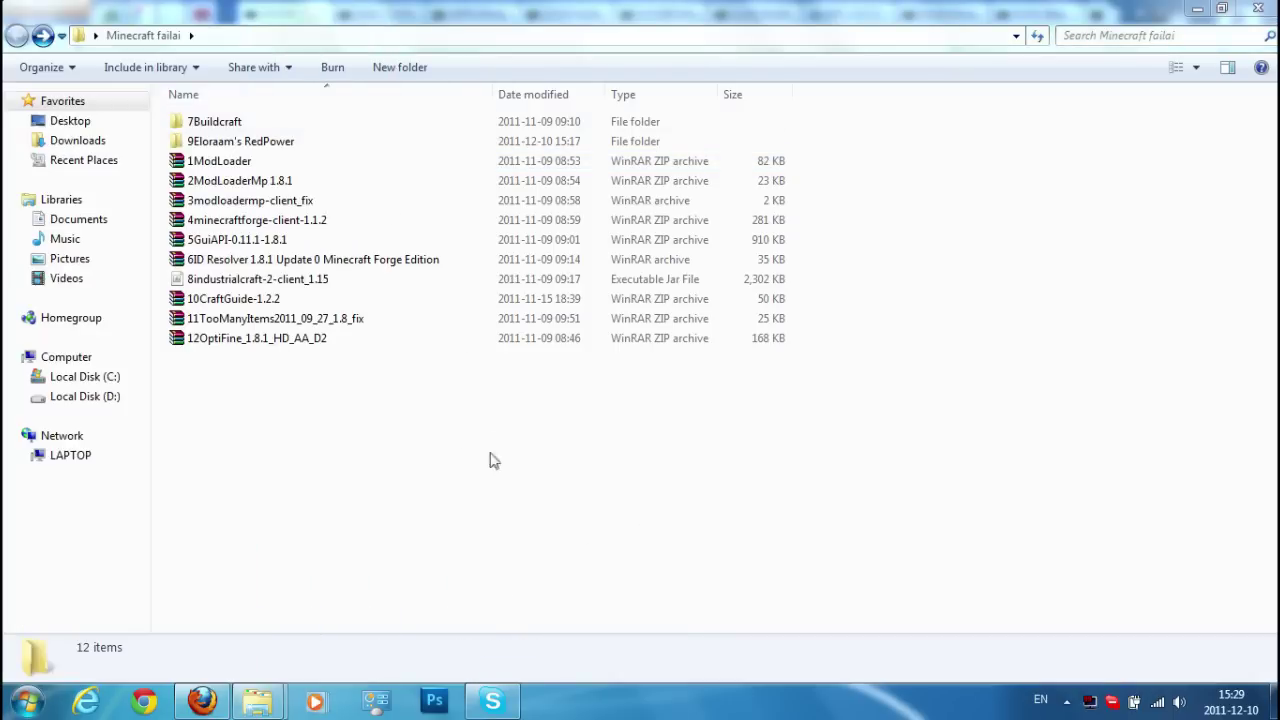
pyautogui.doubleClick(351, 140)
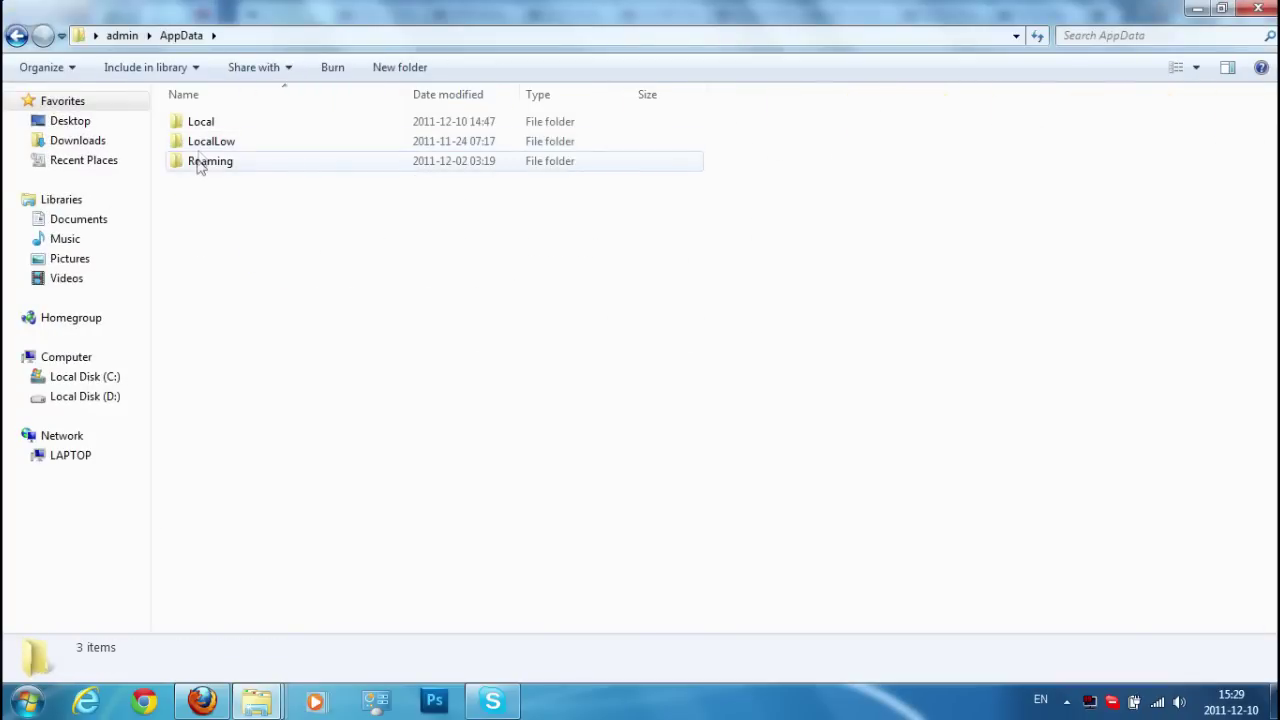
pyautogui.doubleClick(200, 163)
pyautogui.doubleClick(216, 124)
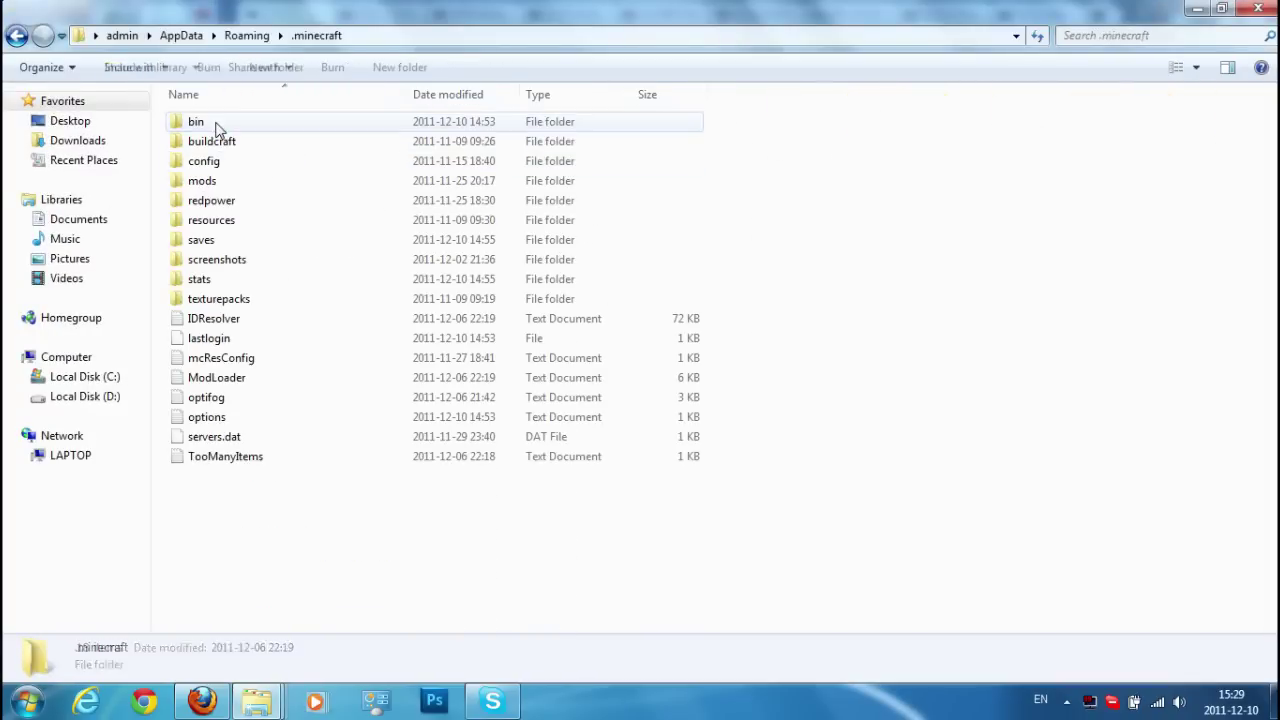
pyautogui.doubleClick(210, 126)
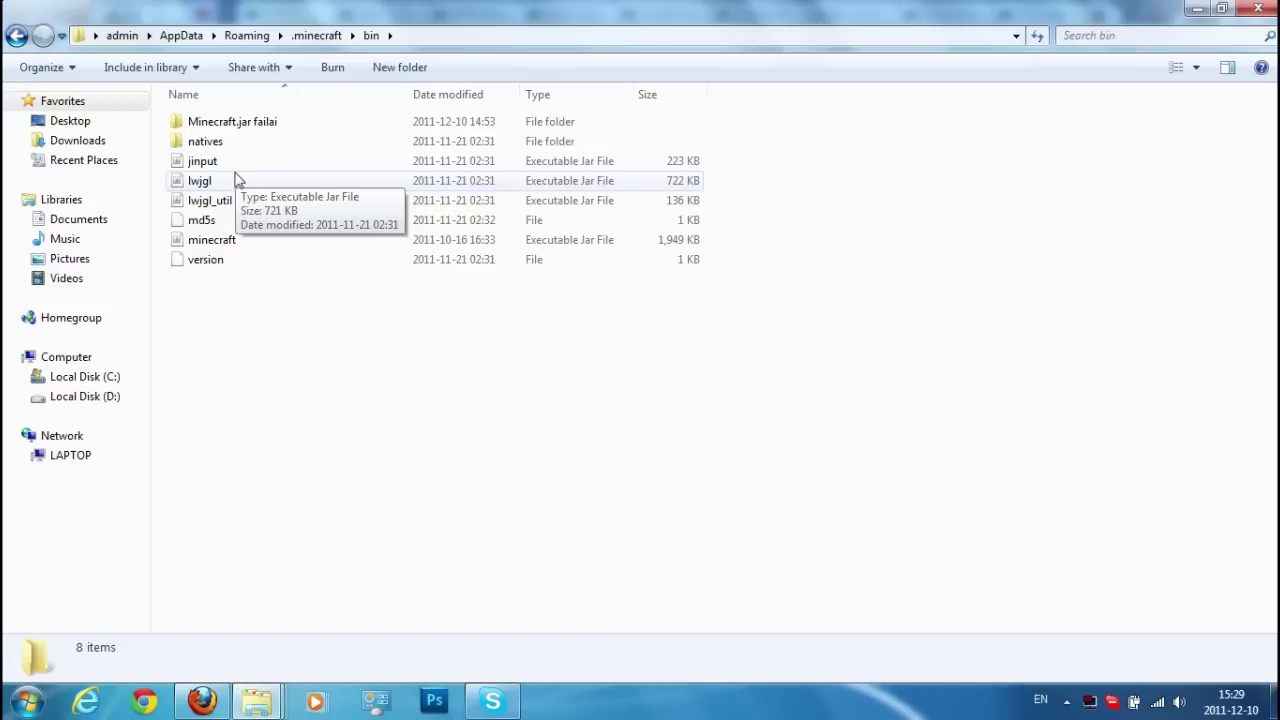
# Step: Open the minecraft jar file in WinRAR, minimize the archive window, and return to the .minecraft folder
pyautogui.rightClick(234, 241)
pyautogui.moveTo(503, 318)
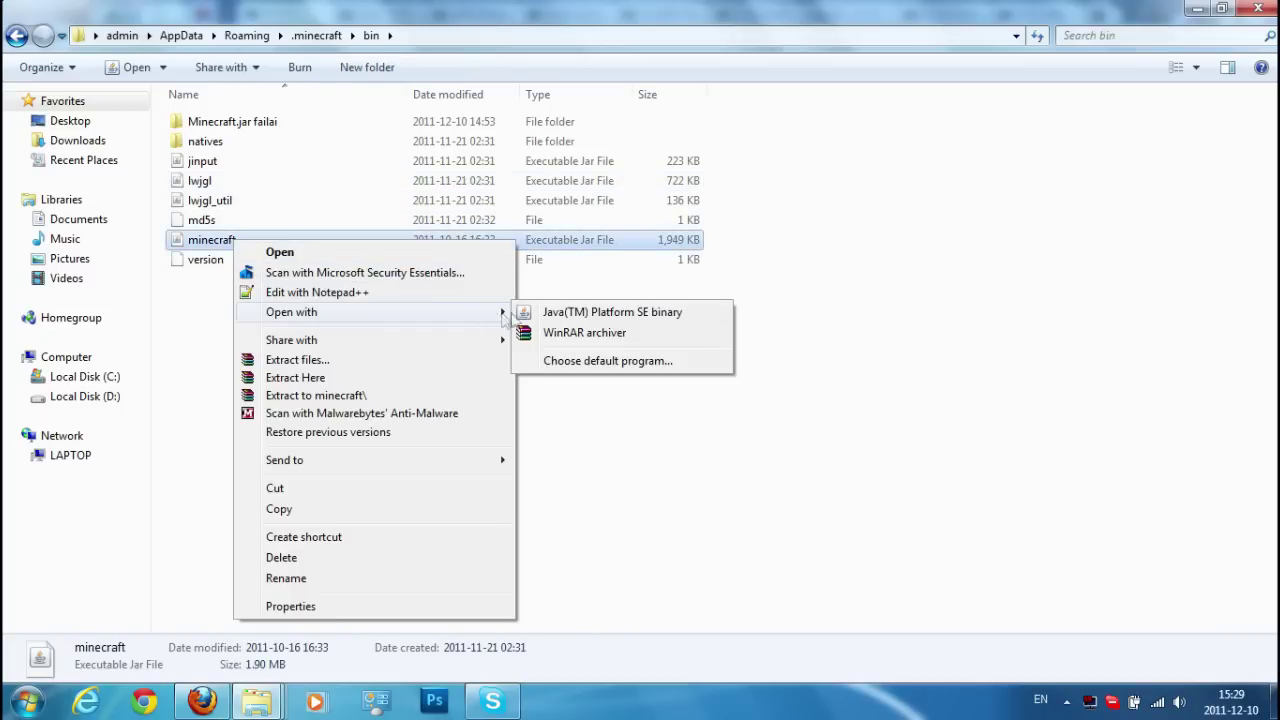
pyautogui.click(560, 333)
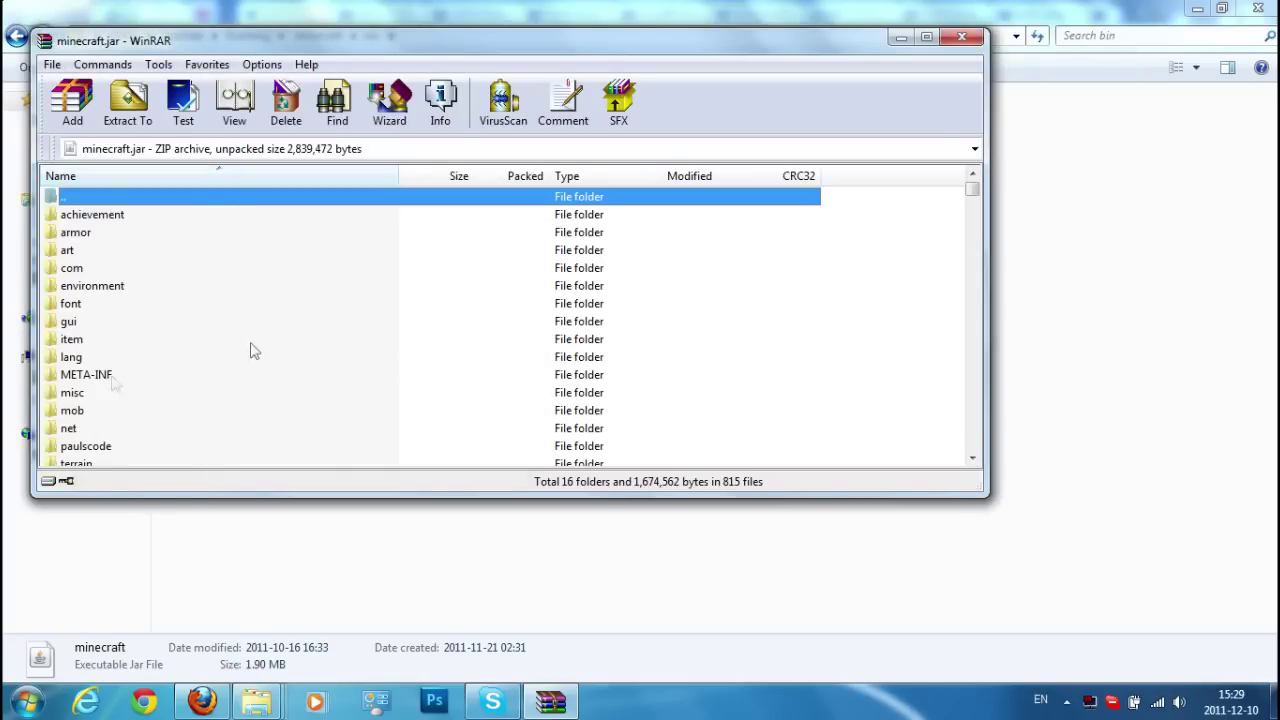
pyautogui.moveTo(974, 189); pyautogui.dragTo(975, 195)
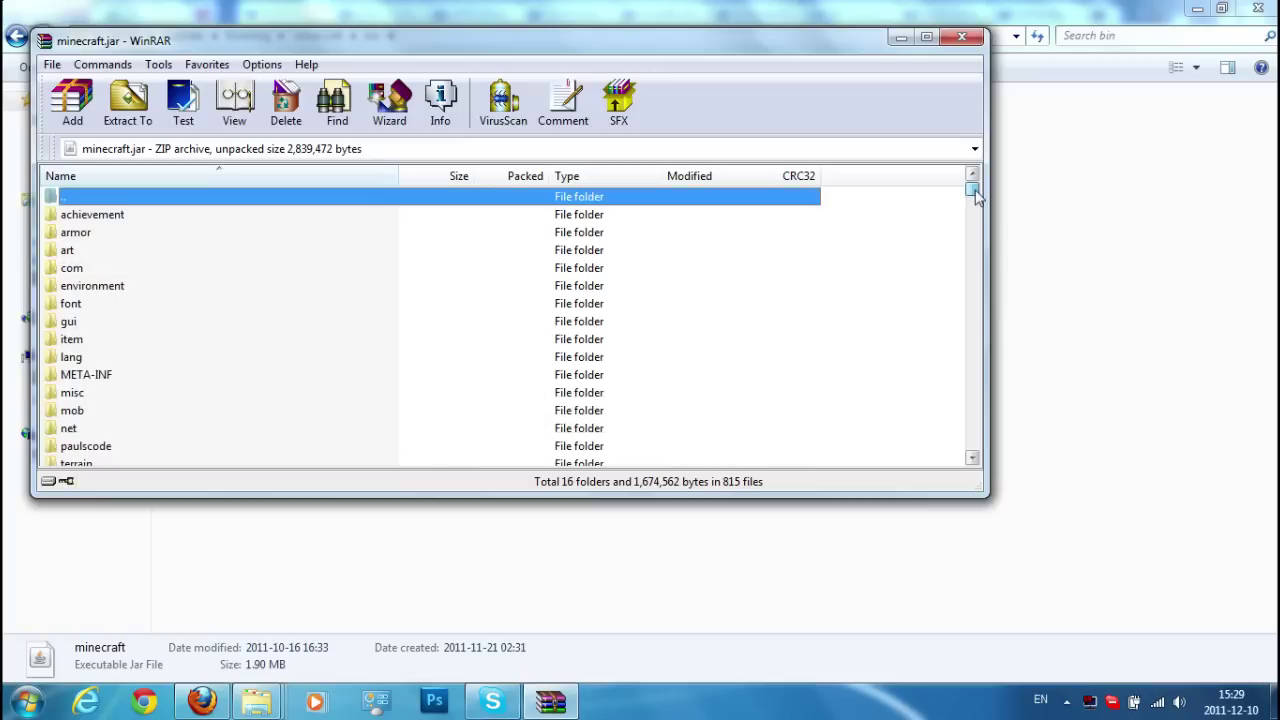
pyautogui.scroll(-1, 975, 196)
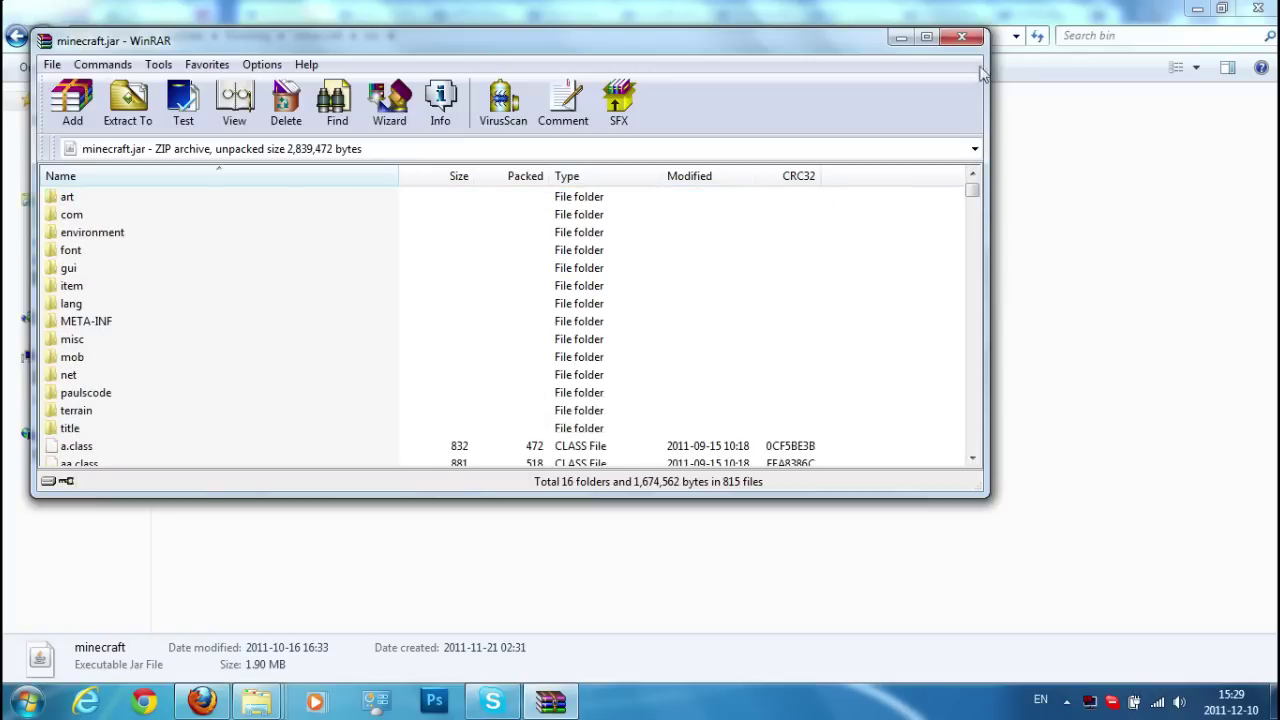
pyautogui.click(902, 39)
pyautogui.press('BackSpace')
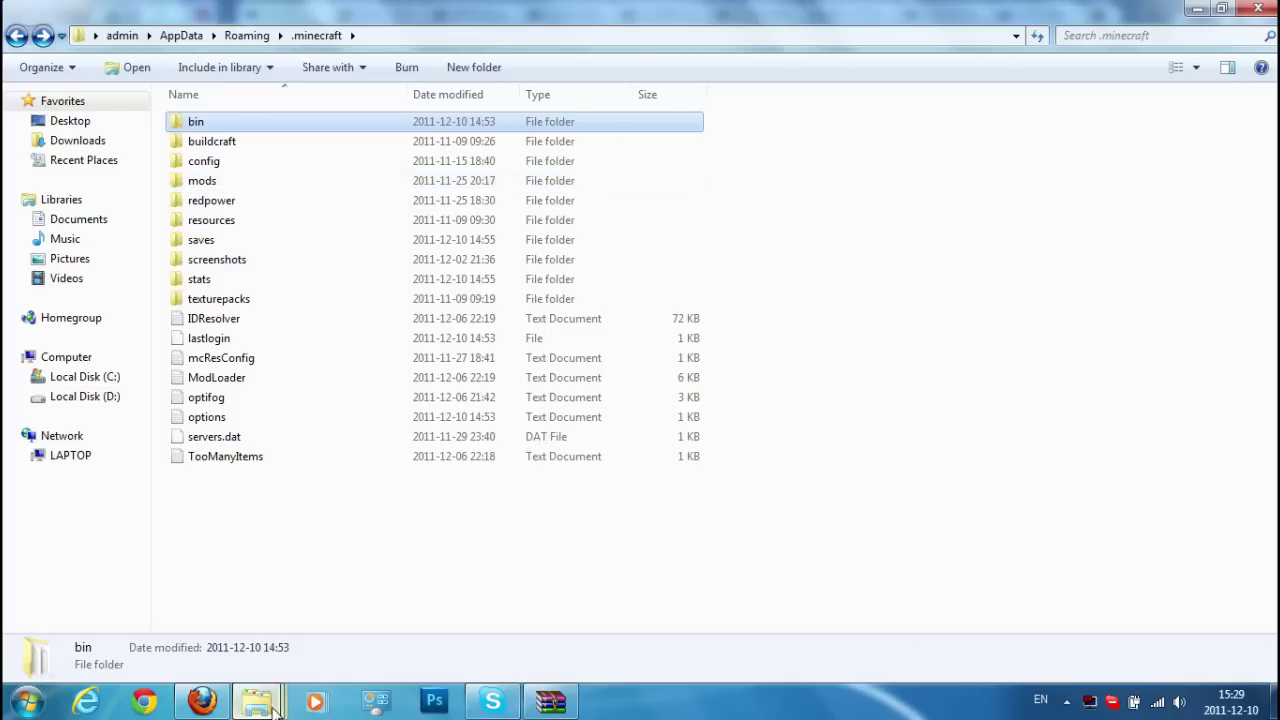
# Step: Bring back the Minecraft failai folder and highlight the 2ModLoaderMp 1.8.1 archive
pyautogui.moveTo(256, 700)
pyautogui.click(198, 601)
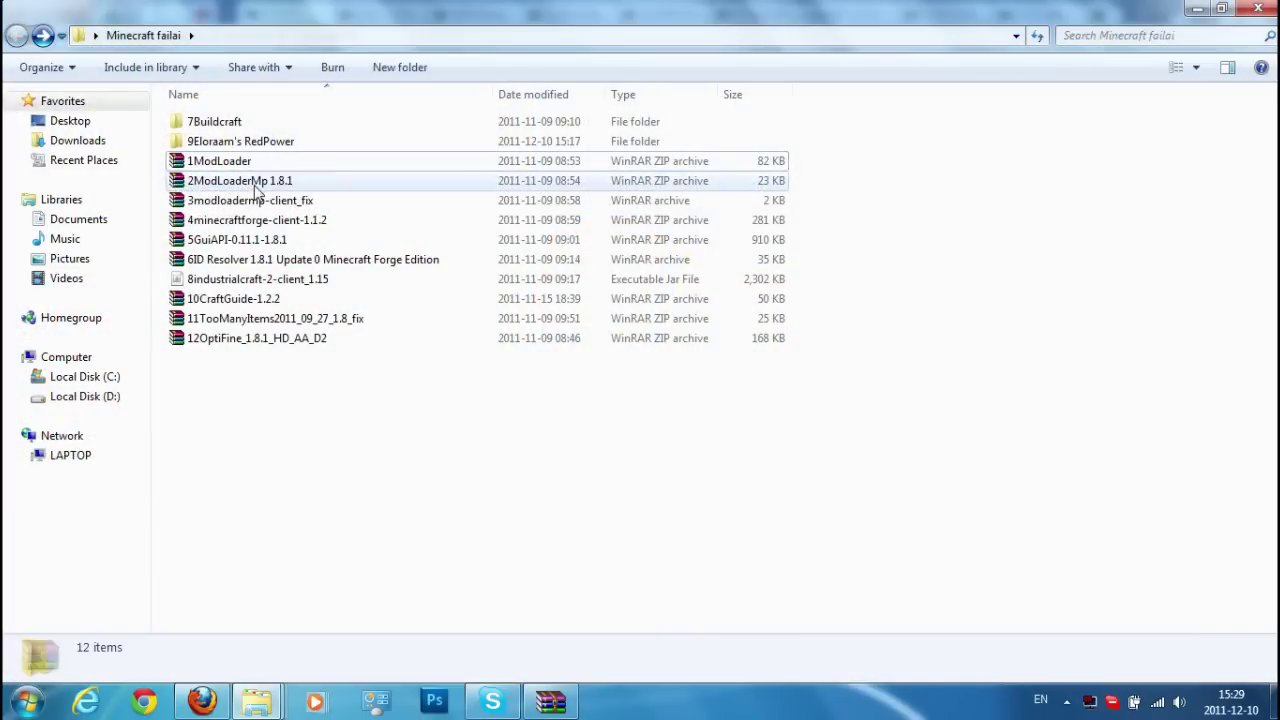
pyautogui.click(262, 182)
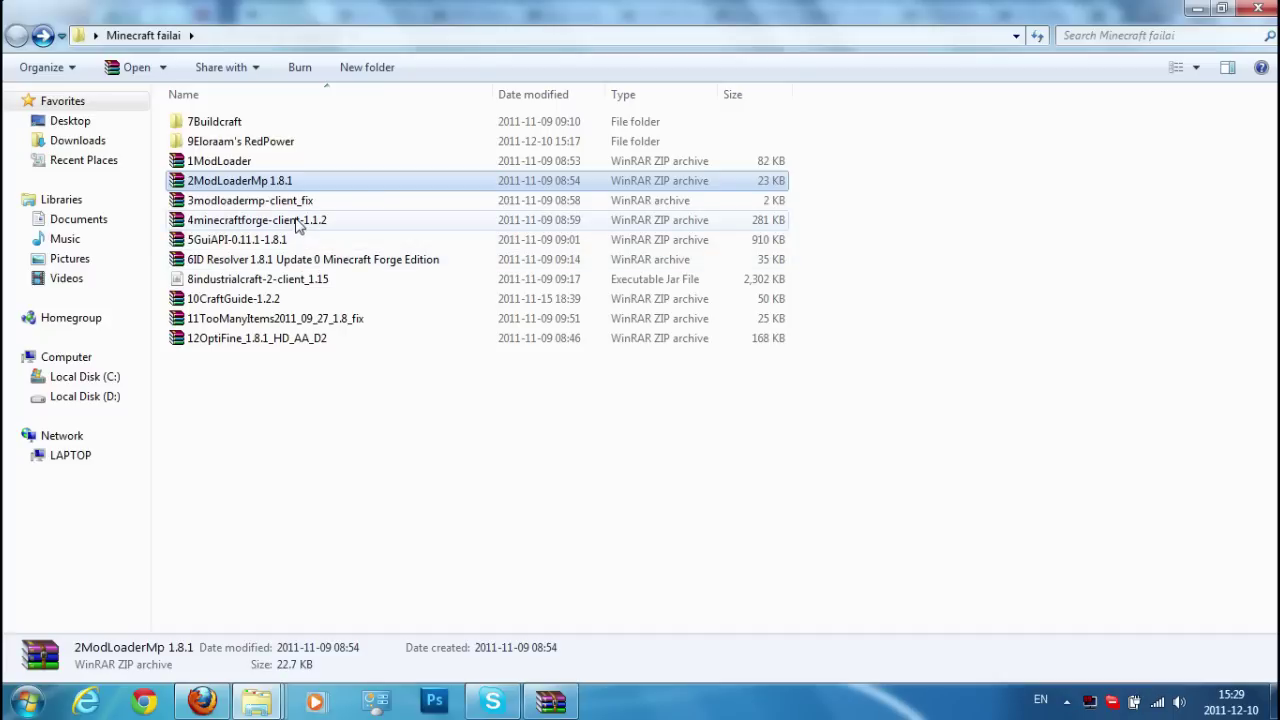
# Step: Switch to Firefox and view the Minecraft Forge API topic and Risugami's mods topic
pyautogui.click(213, 700)
pyautogui.click(470, 14)
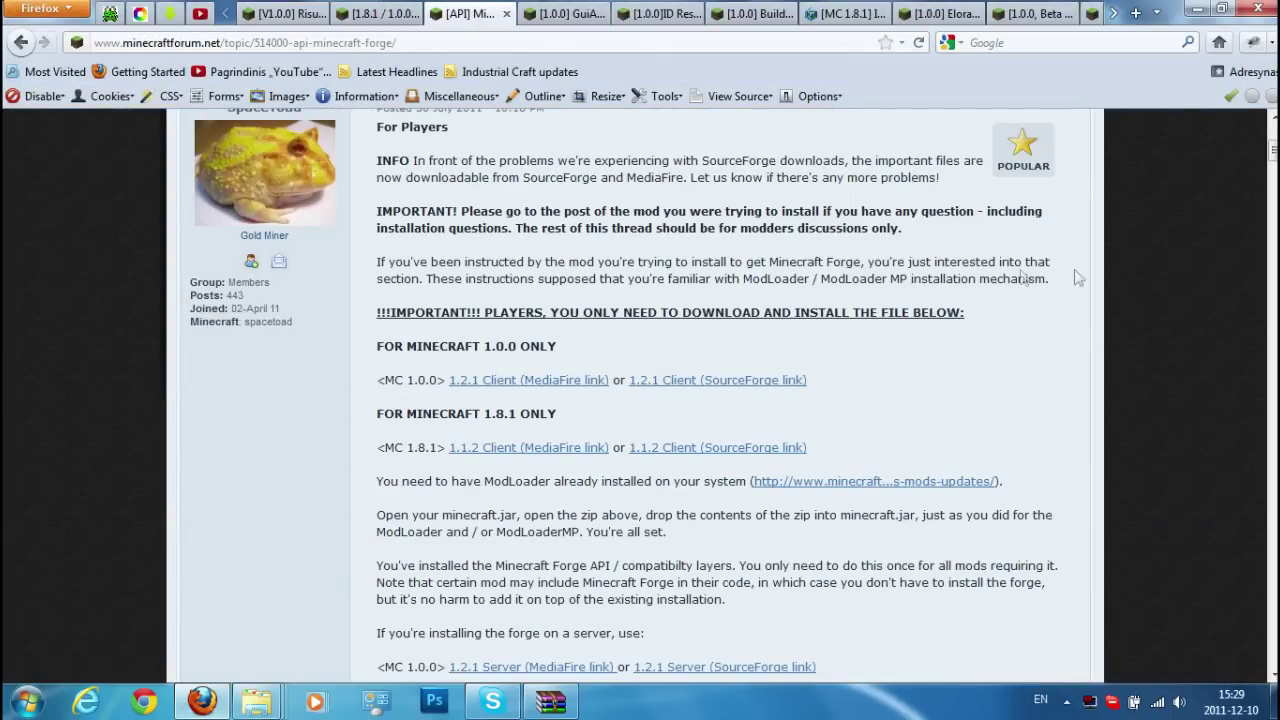
pyautogui.hotkey('ctrl', 'shift', 'Tab')
pyautogui.hotkey('ctrl', 'shift', 'Tab')
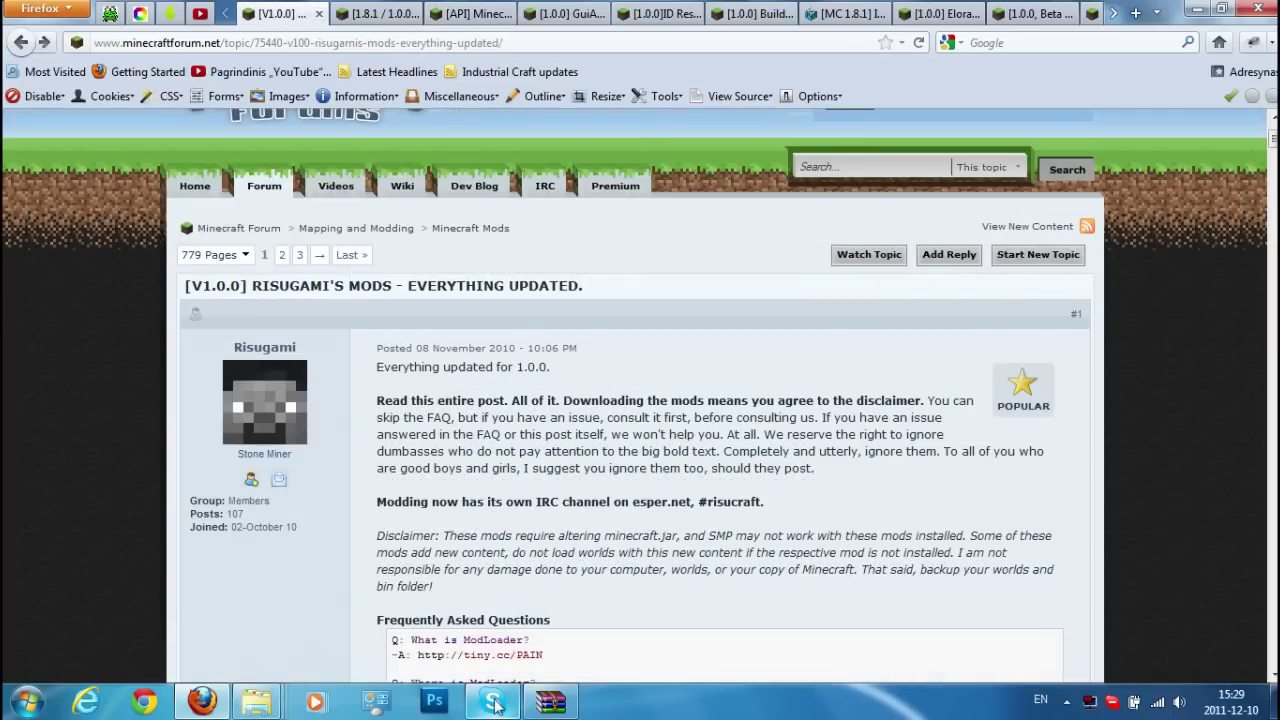
# Step: Return to the Minecraft failai folder and highlight 4minecraftforge-client-1.1.2, followed by 5GuiAPI-0.11.1-1.8.1 and 6ID Resolver 1.8.1 together
pyautogui.moveTo(256, 700)
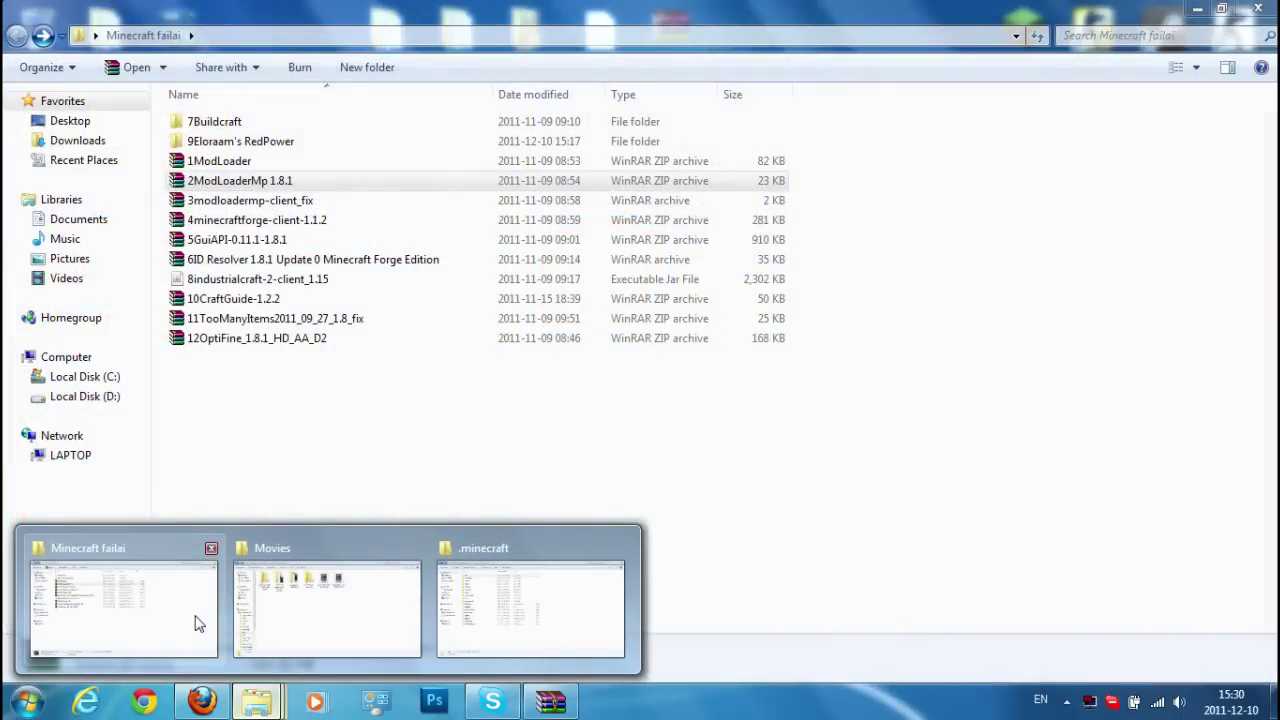
pyautogui.click(199, 622)
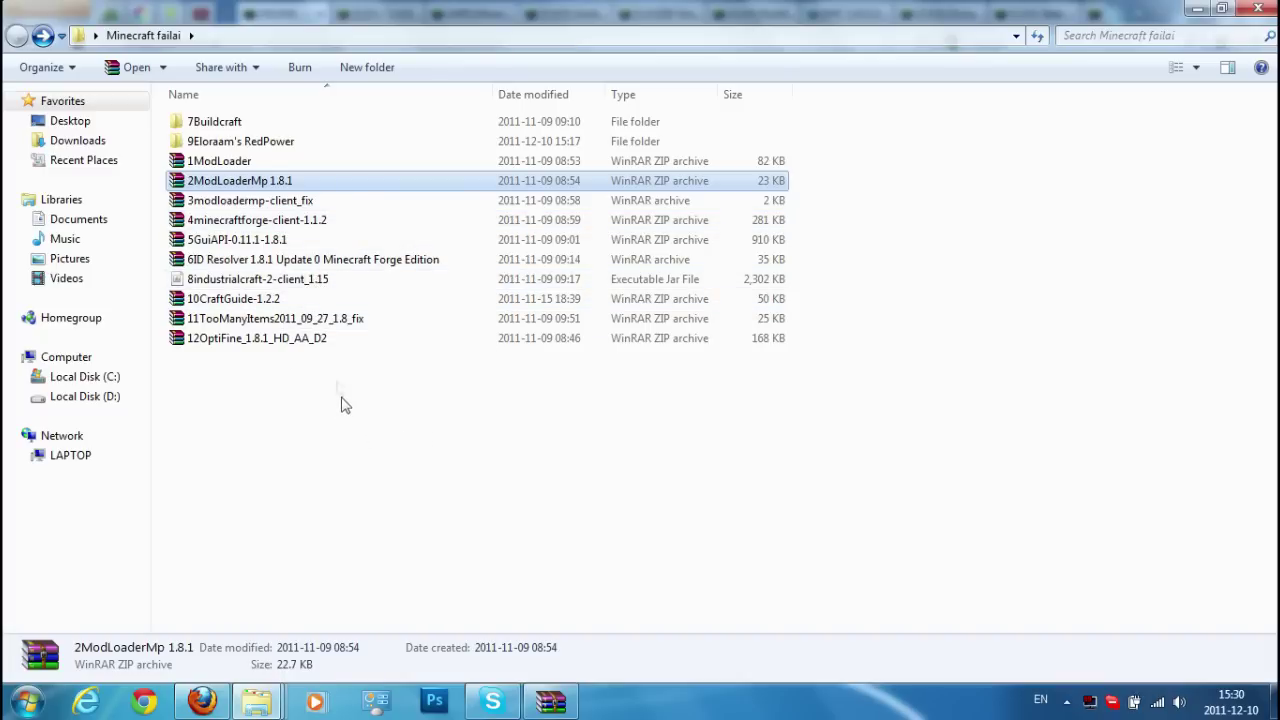
pyautogui.click(287, 227)
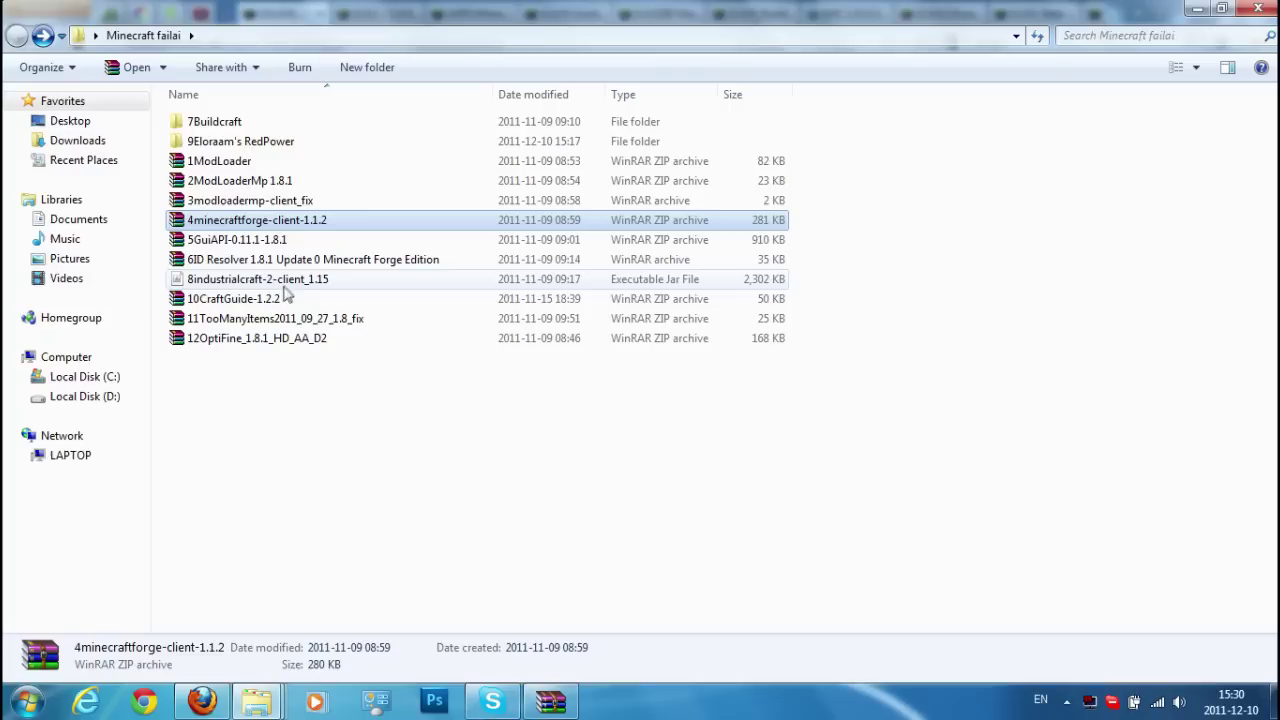
pyautogui.click(254, 248)
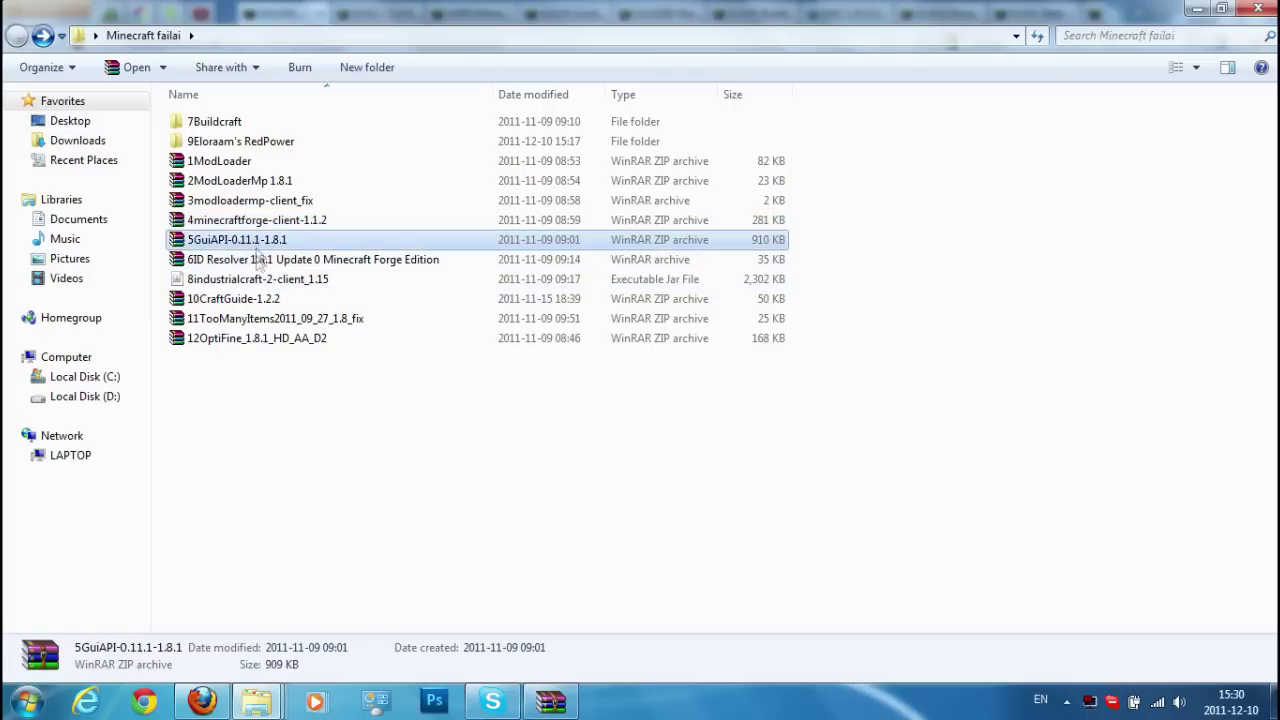
pyautogui.click(258, 260)
pyautogui.click(258, 246)
pyautogui.click(256, 262)
pyautogui.click(256, 246)
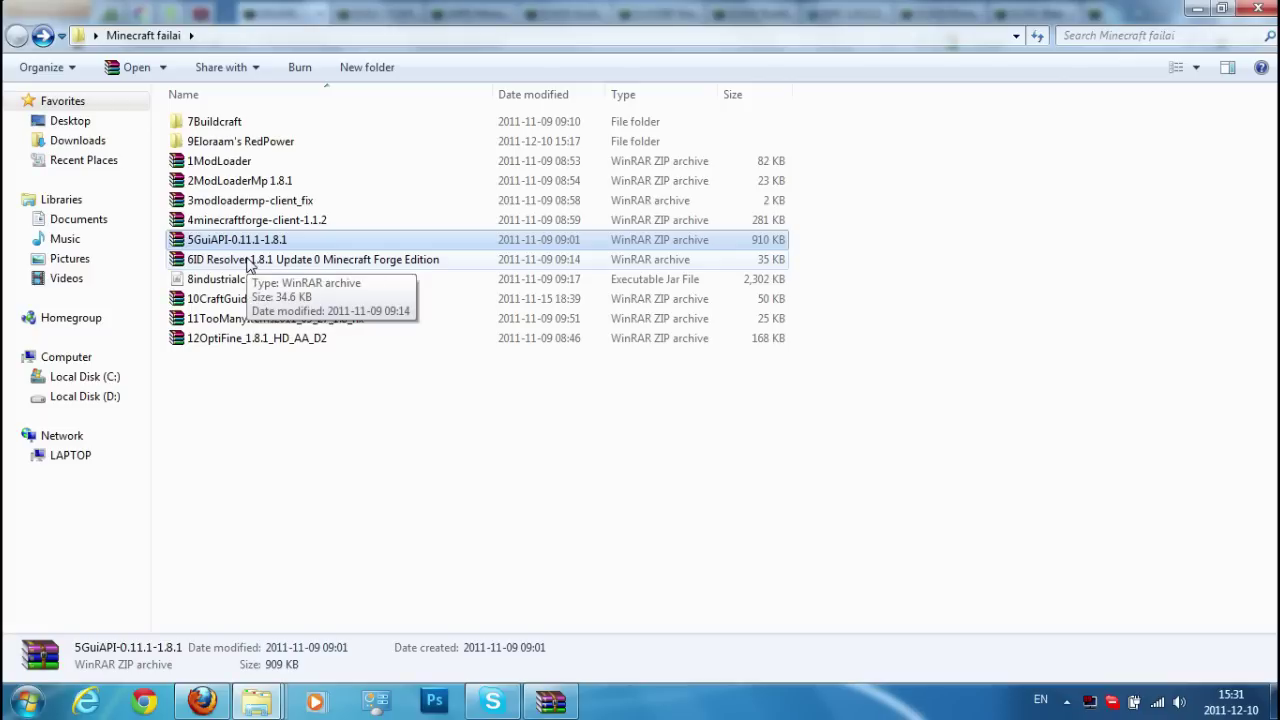
pyautogui.keyDown('ctrl'); pyautogui.click(256, 260); pyautogui.keyUp('ctrl')
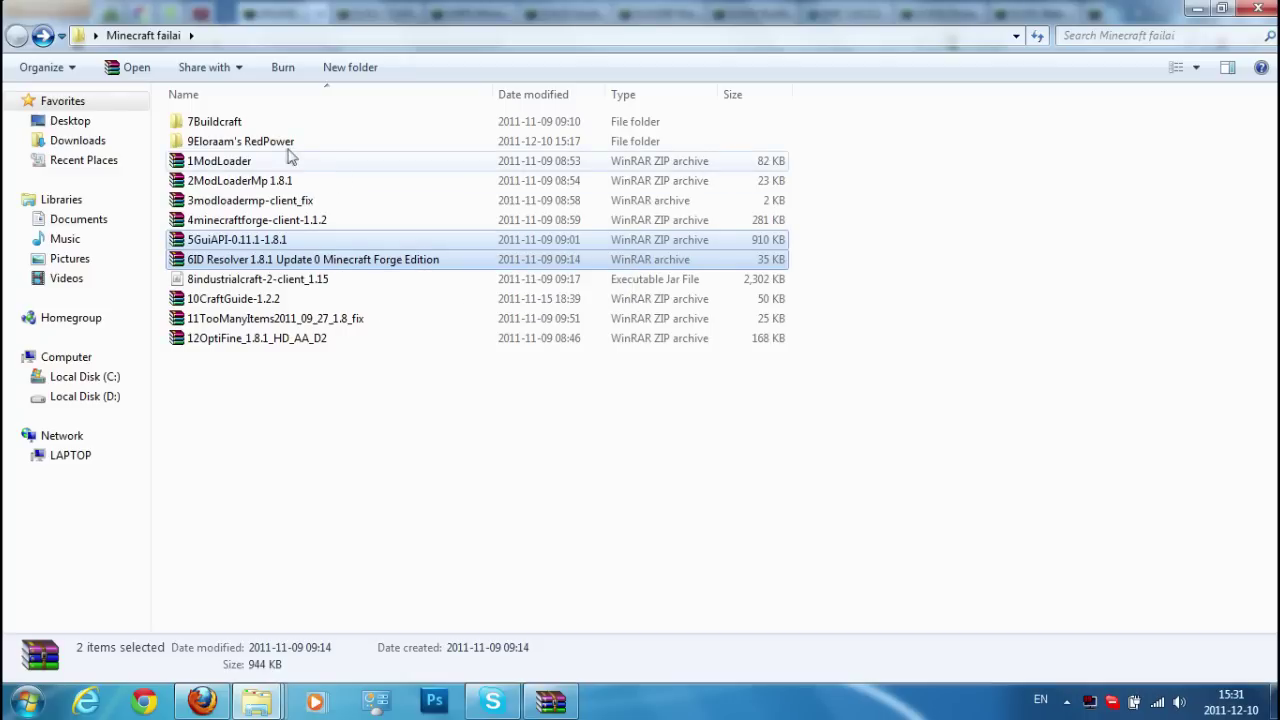
# Step: Select 7Buildcraft, 8industrialcraft-2-client_1.15 and 9Eloraam's RedPower together
pyautogui.click(228, 122)
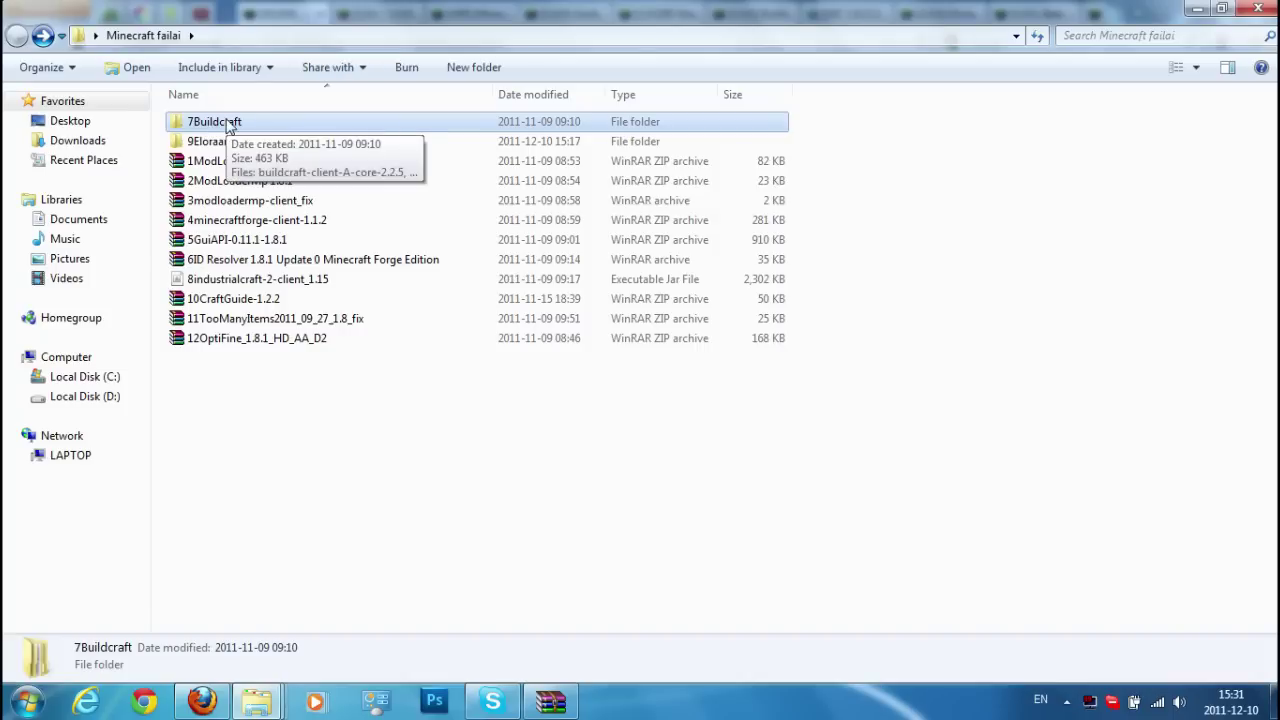
pyautogui.click(260, 283)
pyautogui.keyDown('ctrl'); pyautogui.click(228, 121); pyautogui.keyUp('ctrl')
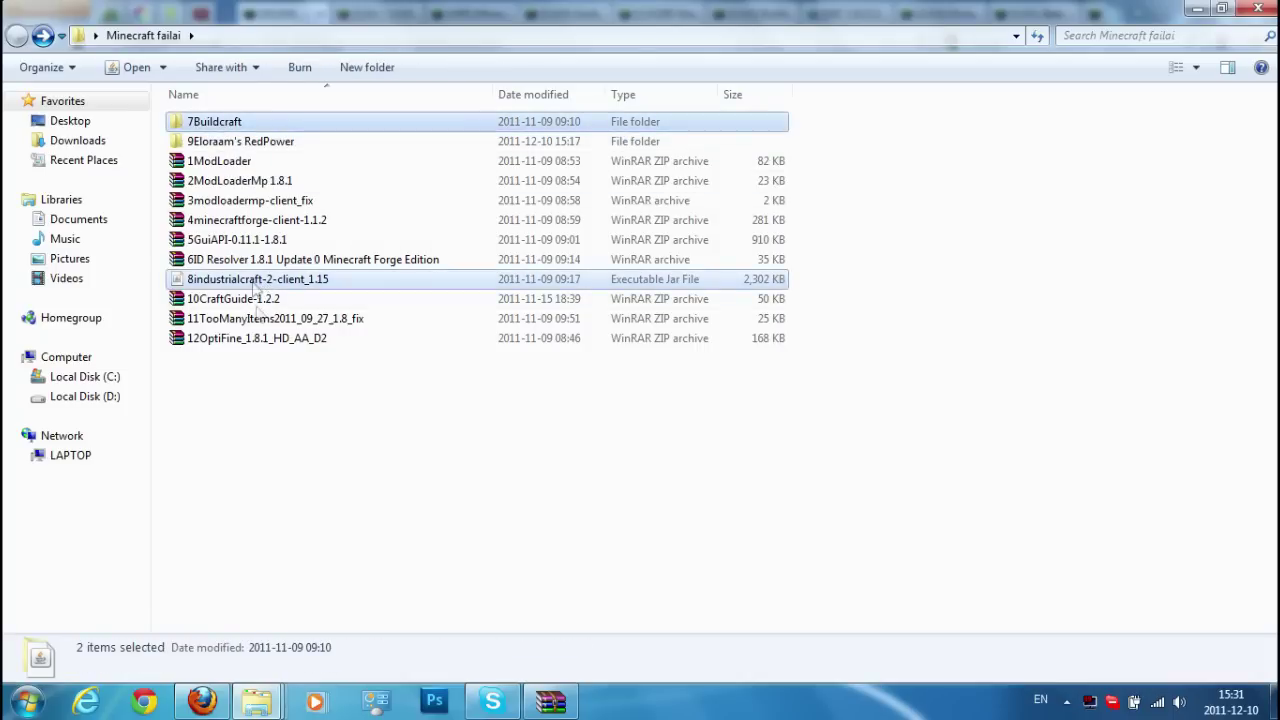
pyautogui.keyDown('ctrl'); pyautogui.click(233, 148); pyautogui.keyUp('ctrl')
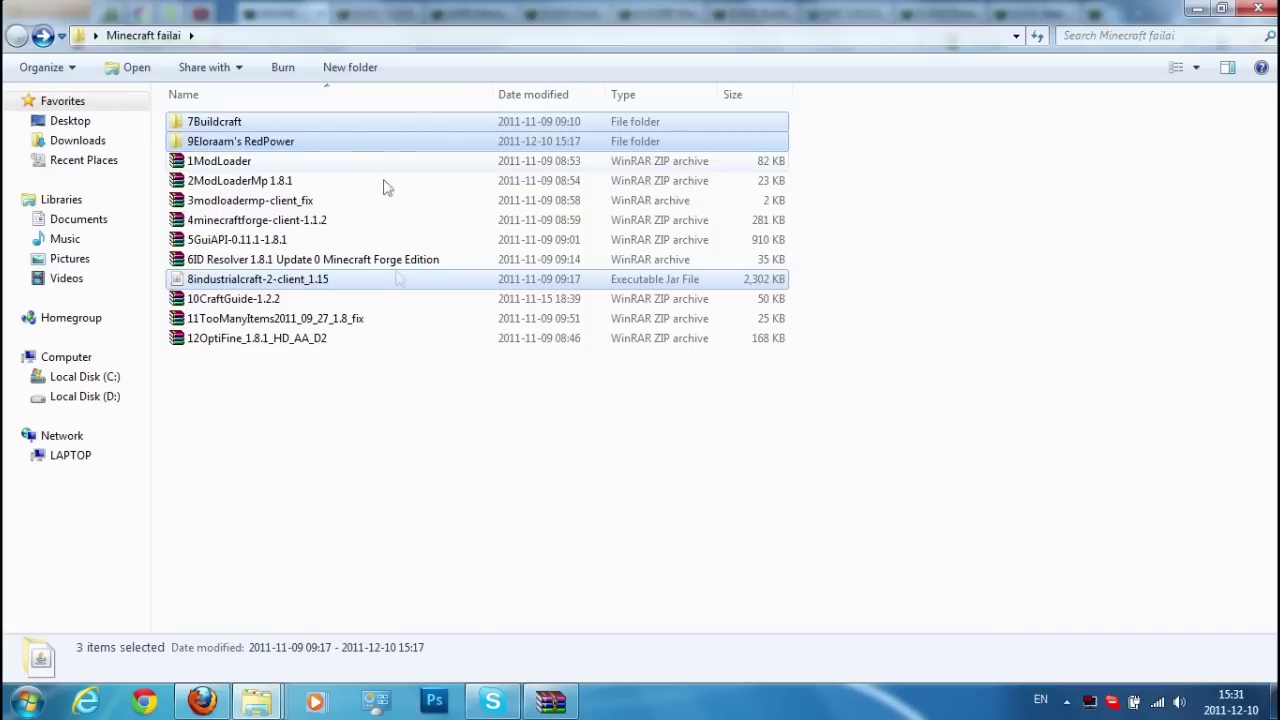
# Step: Highlight 10CraftGuide-1.2.2, 11TooManyItems2011_09_27_1.8_fix and 12OptiFine_1.8.1_HD_AA_D2 one after another
pyautogui.click(253, 302)
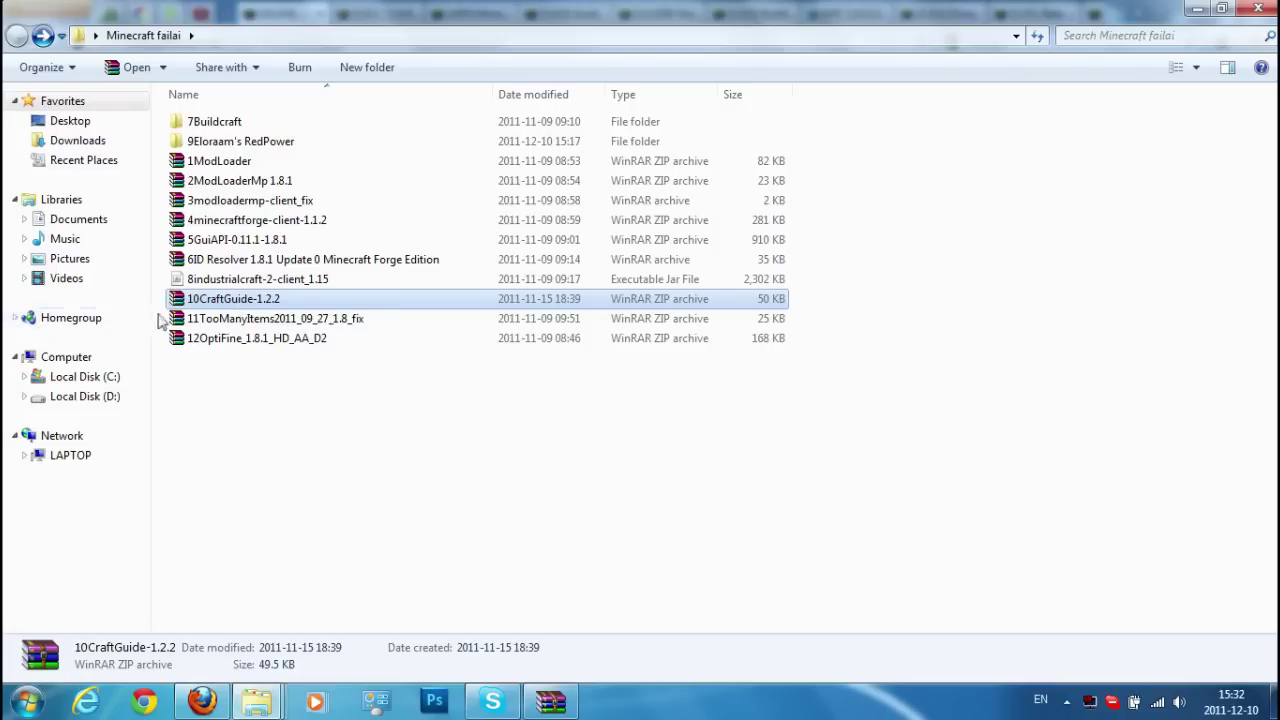
pyautogui.click(212, 322)
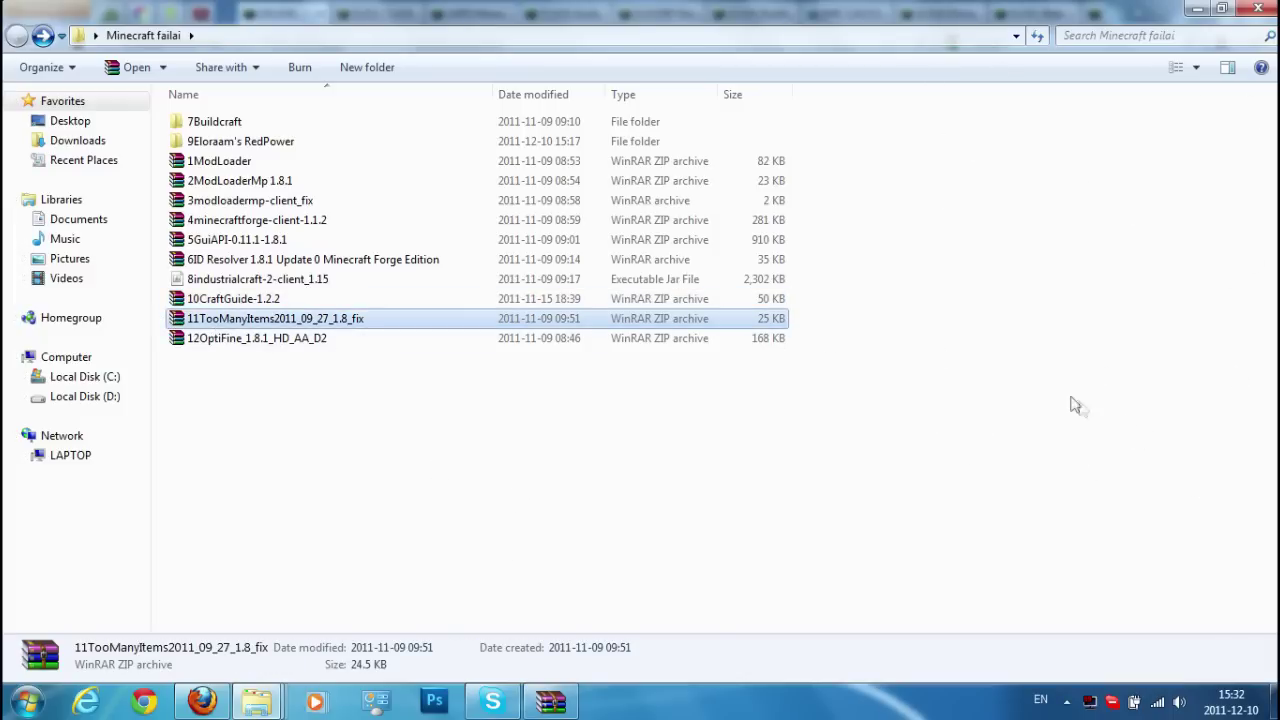
pyautogui.click(251, 344)
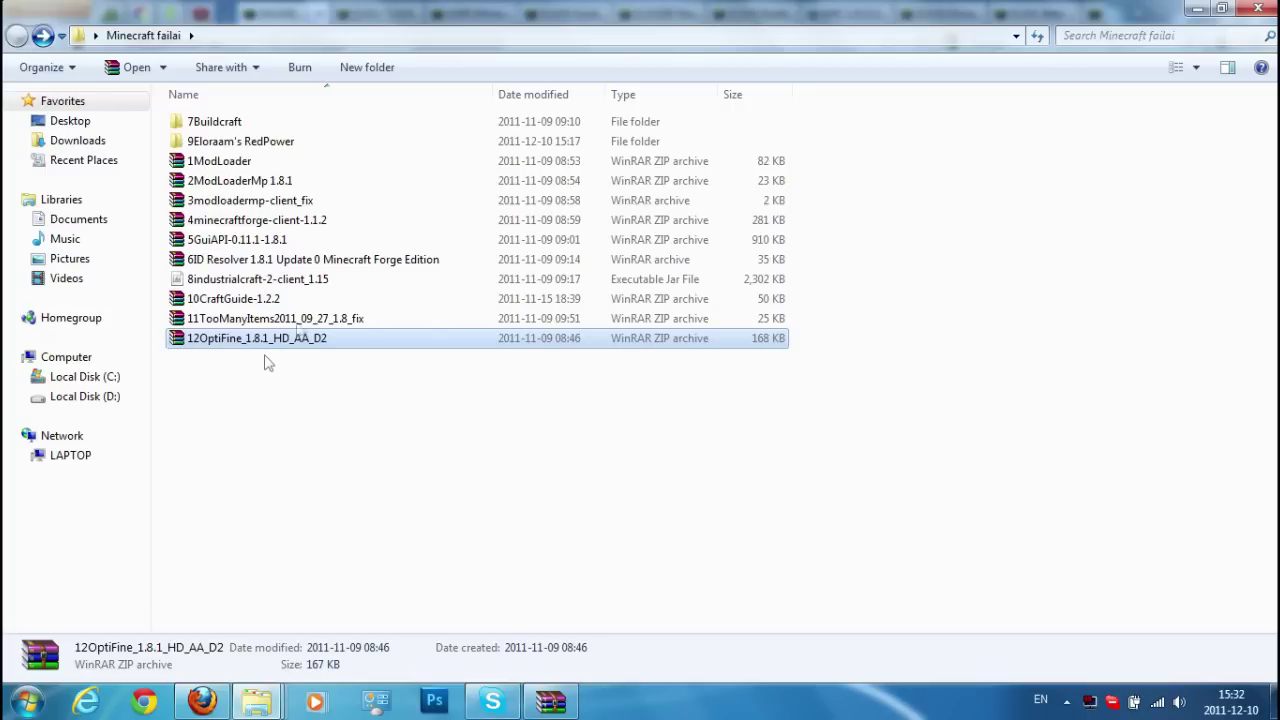
# Step: Switch to Firefox and look through the opening post of Risugami's mods topic, including its ModLoader FAQ
pyautogui.click(212, 698)
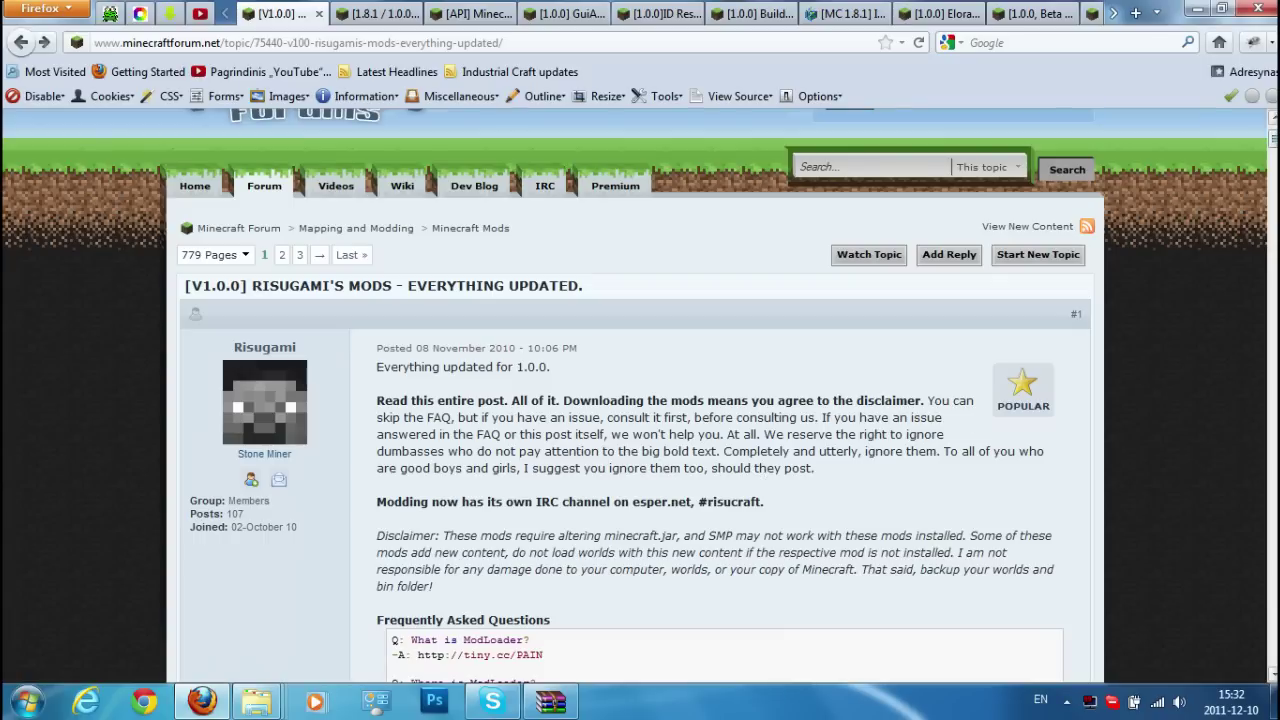
pyautogui.scroll(-5, 640, 400)
pyautogui.scroll(3, 640, 400)
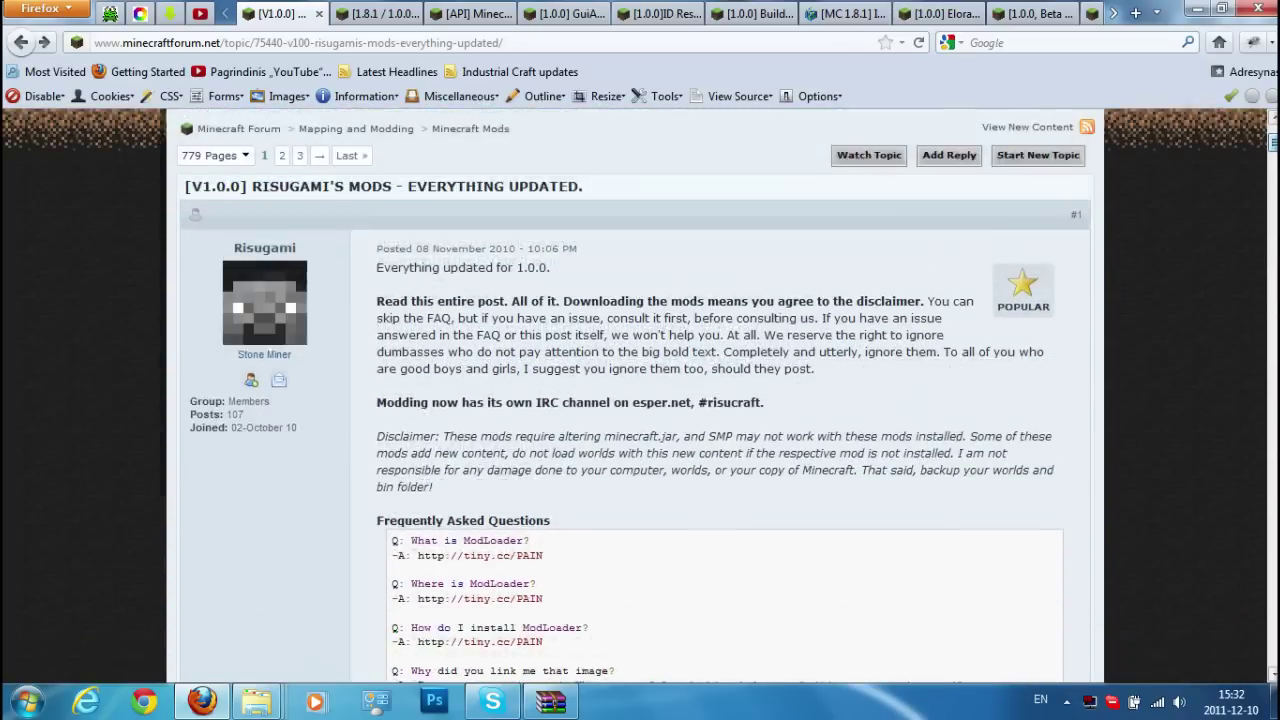
pyautogui.scroll(2, 640, 400)
pyautogui.scroll(-1, 640, 400)
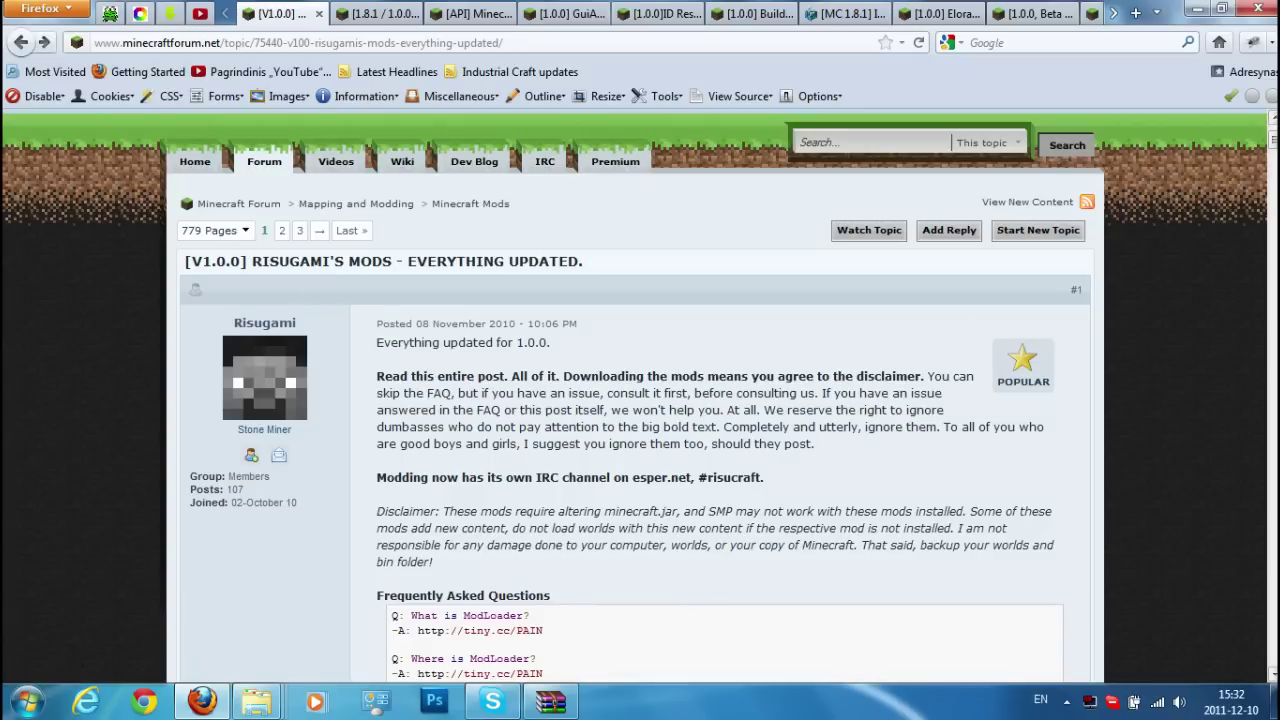
# Step: Bring up the Minecraft failai folder, highlight the 1ModLoader archive, and return to Risugami's mods topic in Firefox
pyautogui.scroll(-2, 640, 400)
pyautogui.scroll(4, 640, 400)
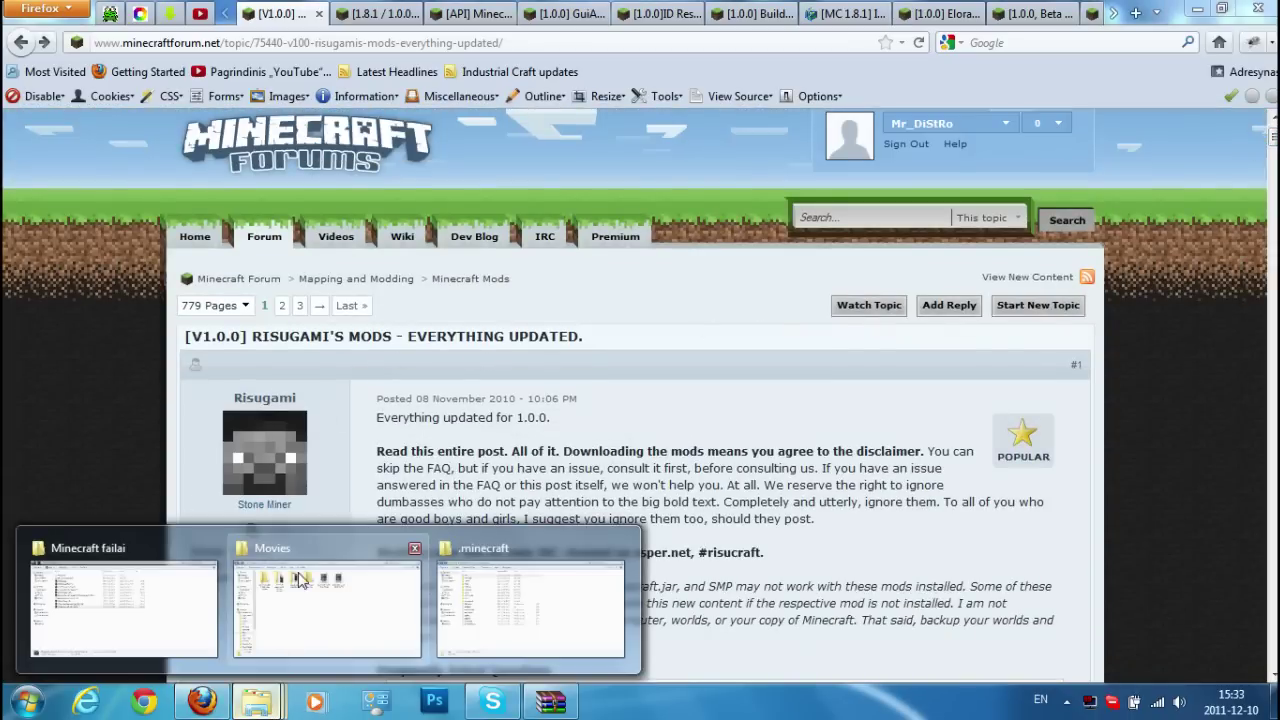
pyautogui.click(147, 600)
pyautogui.click(235, 161)
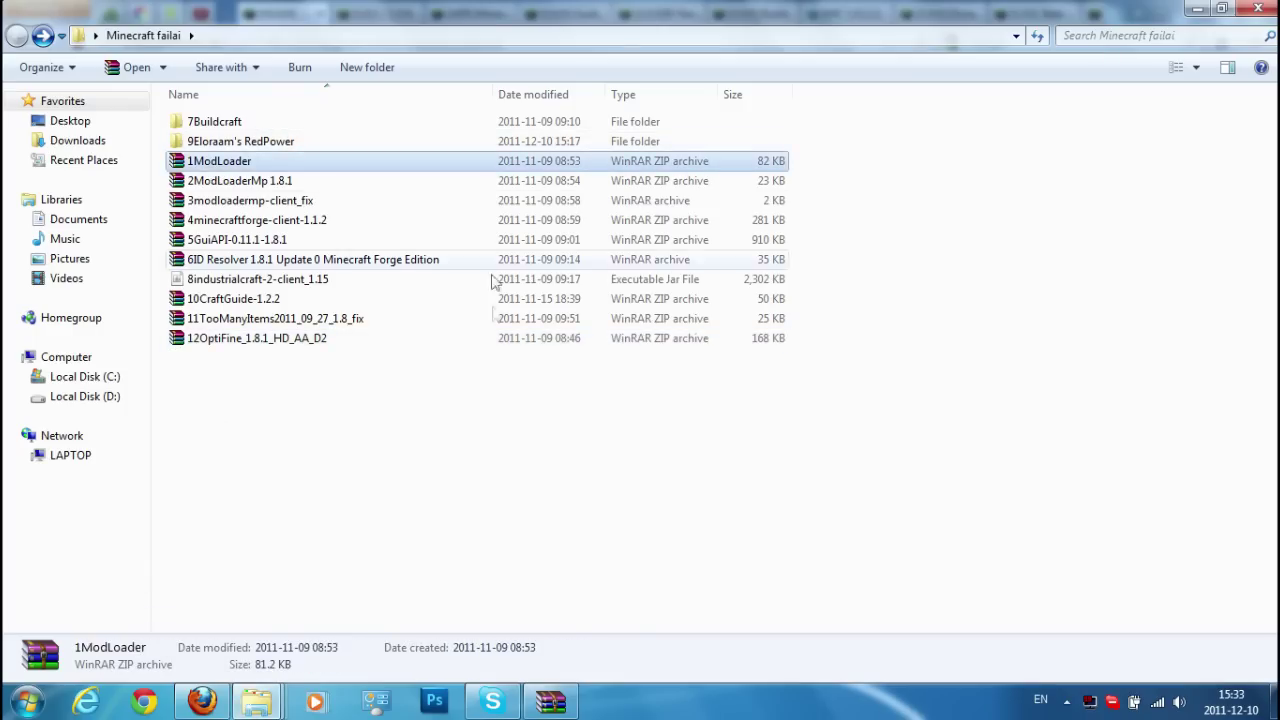
pyautogui.click(279, 694)
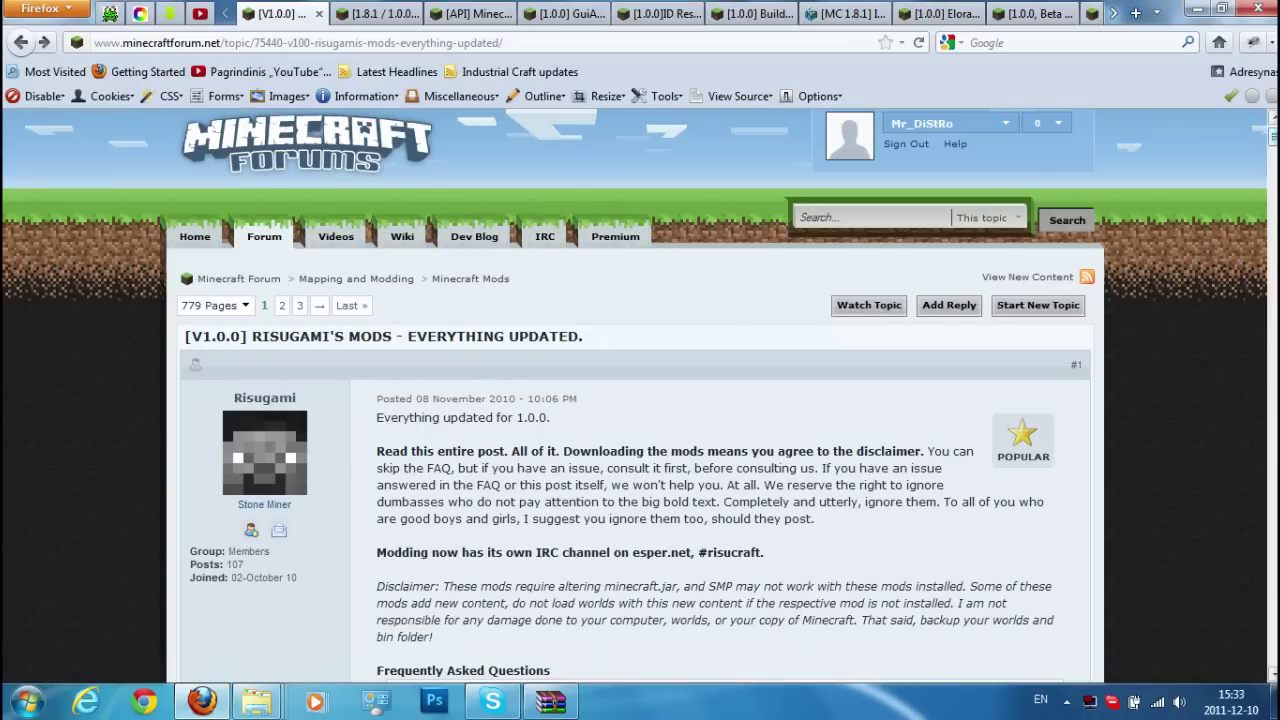
# Step: Find the ModLoader 1.0.0 entry in Risugami's post, highlight its title, and open its Old Versions page
pyautogui.scroll(-3, 640, 400)
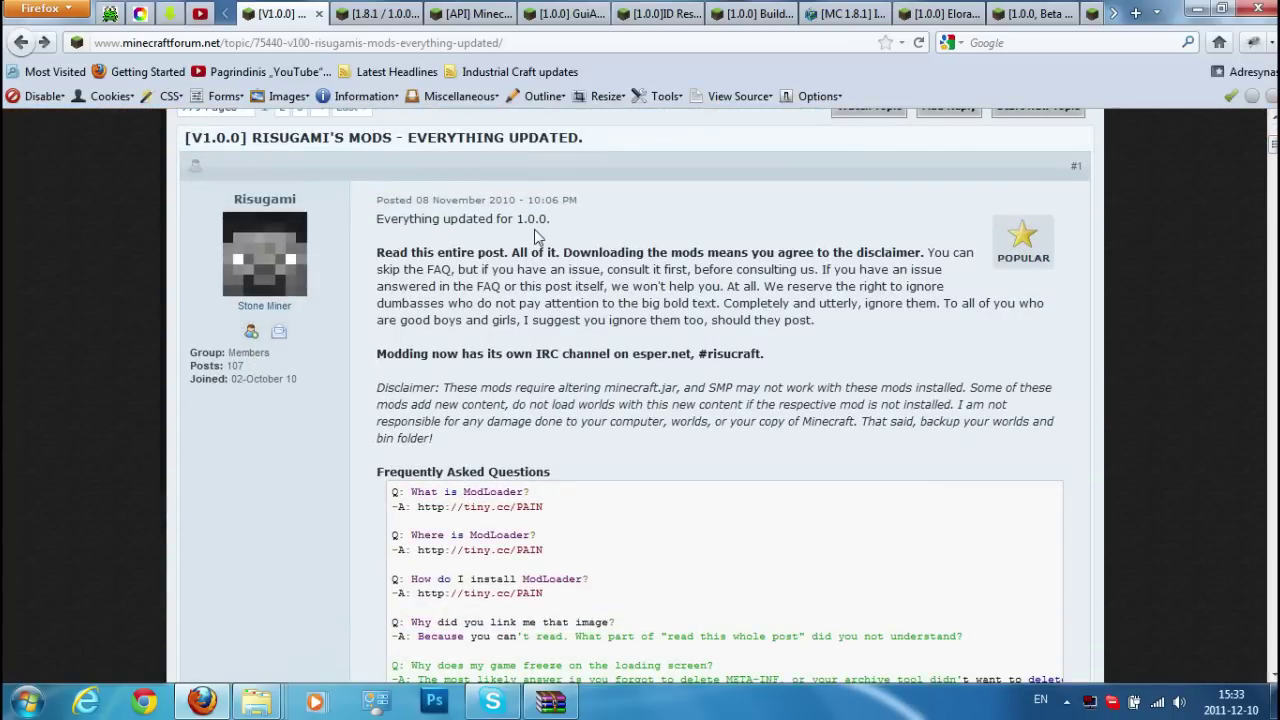
pyautogui.scroll(-10, 535, 229)
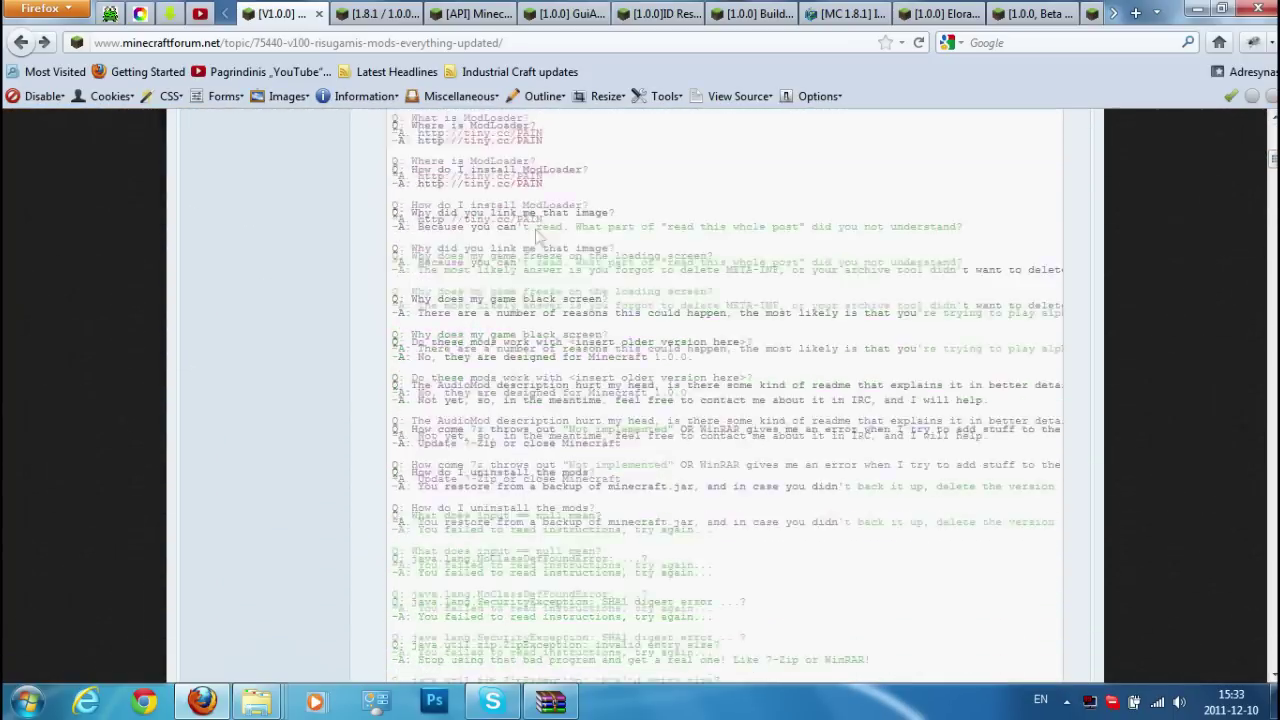
pyautogui.scroll(-10, 720, 400)
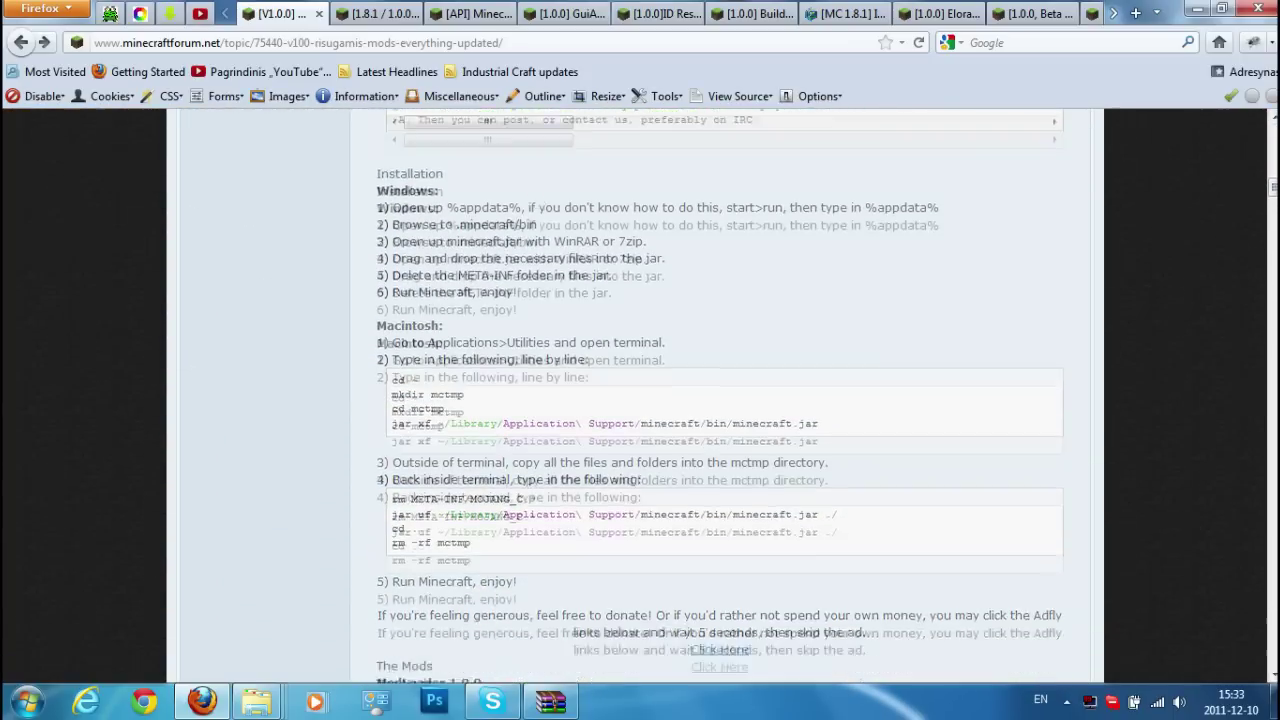
pyautogui.scroll(-2, 720, 400)
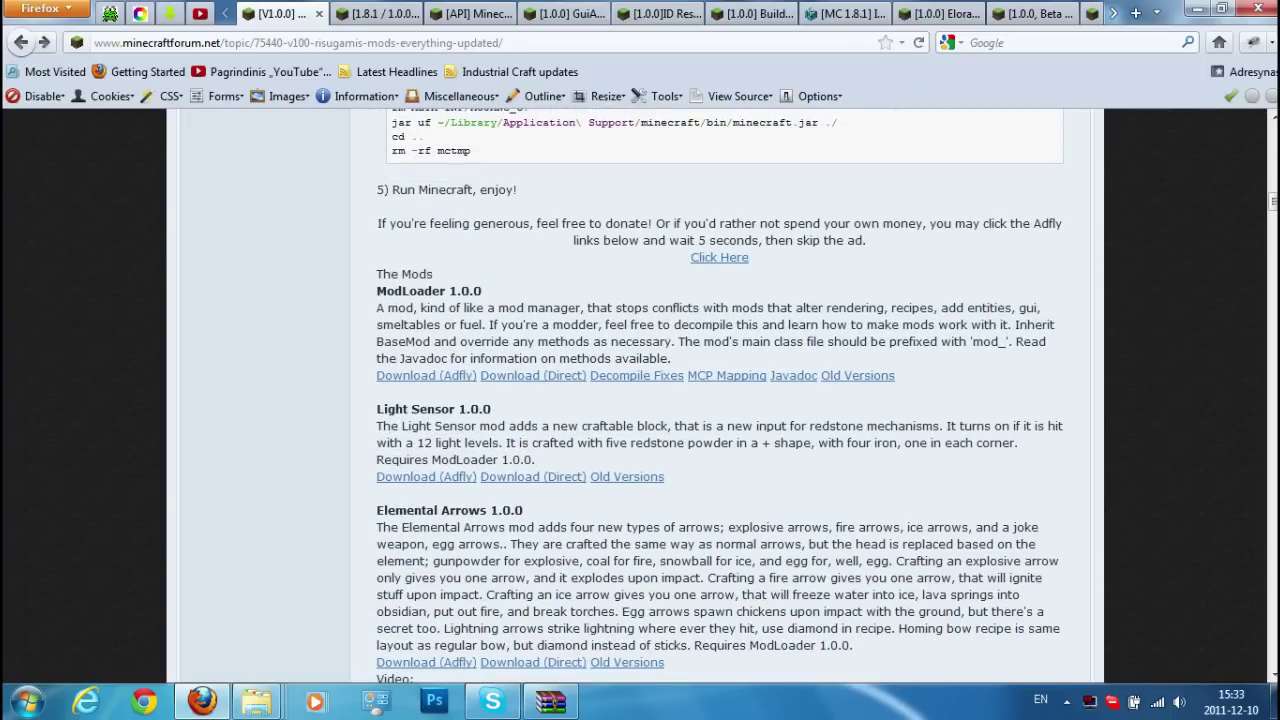
pyautogui.moveTo(373, 296); pyautogui.dragTo(503, 301)
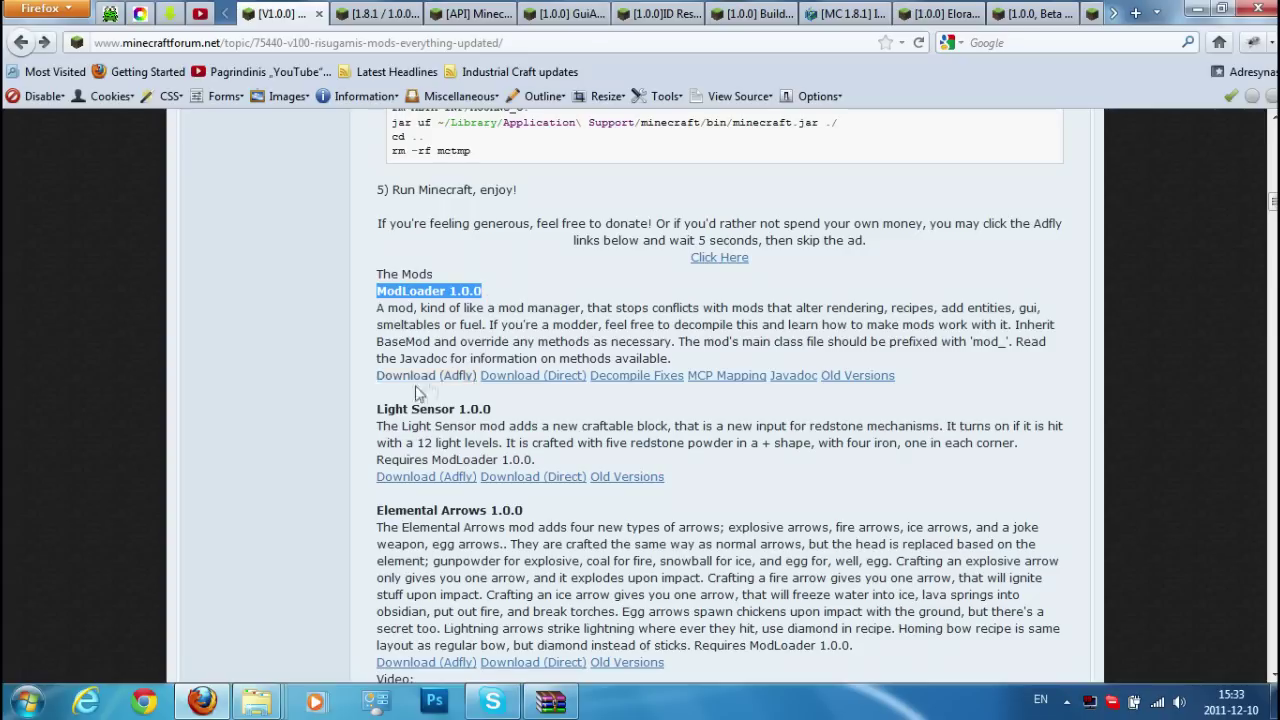
pyautogui.click(866, 377)
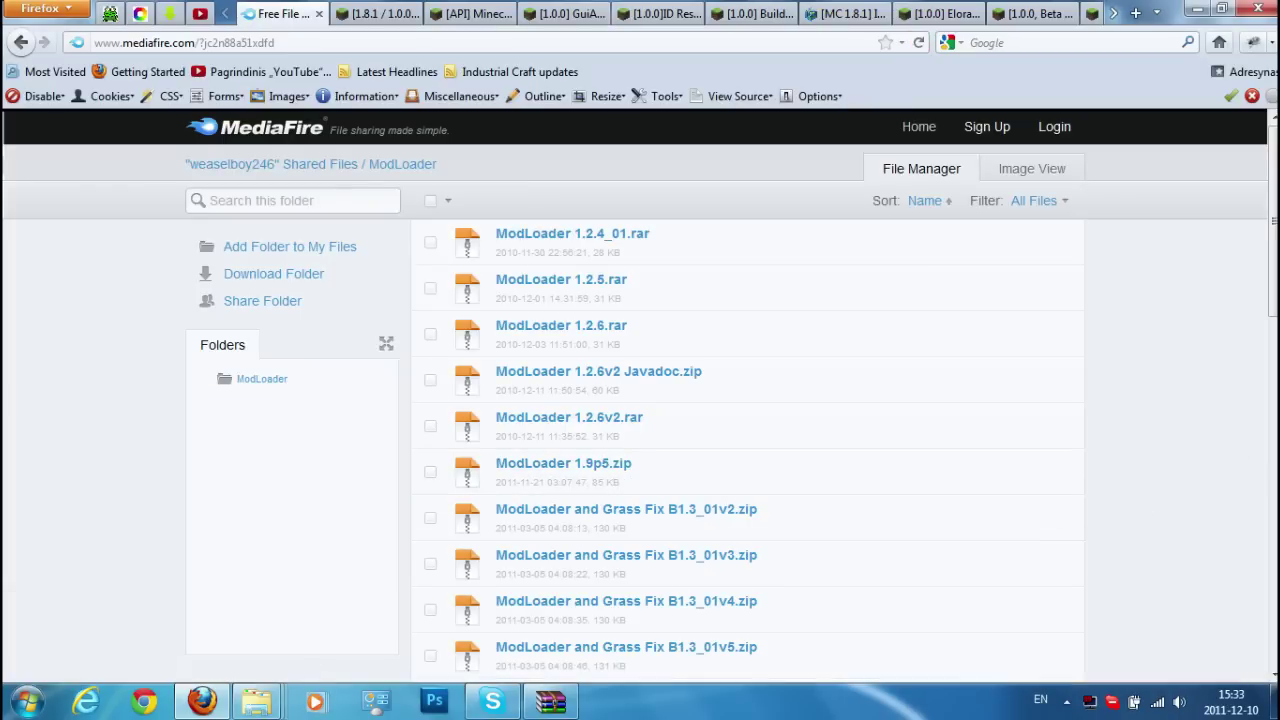
# Step: Look through the shared MediaFire ModLoader folder for the release matching Minecraft 1.8.1
pyautogui.scroll(-2, 1273, 250)
pyautogui.scroll(-10, 747, 450)
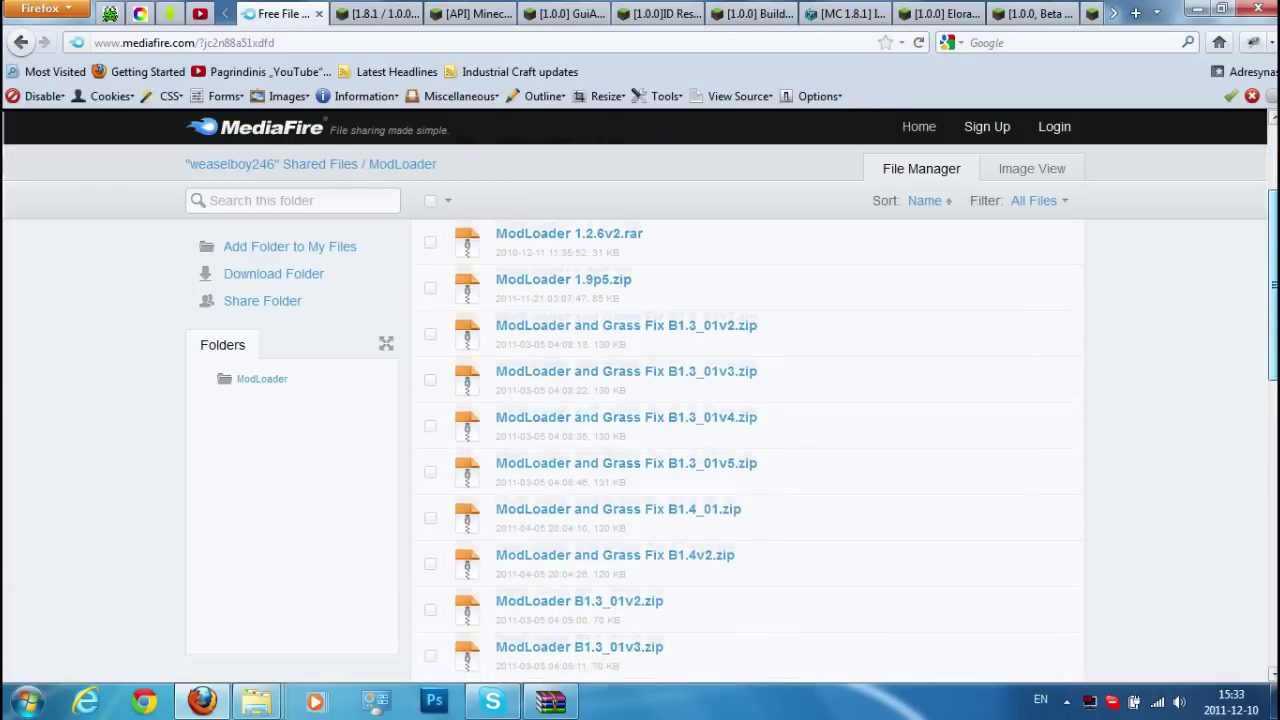
pyautogui.scroll(-7, 747, 450)
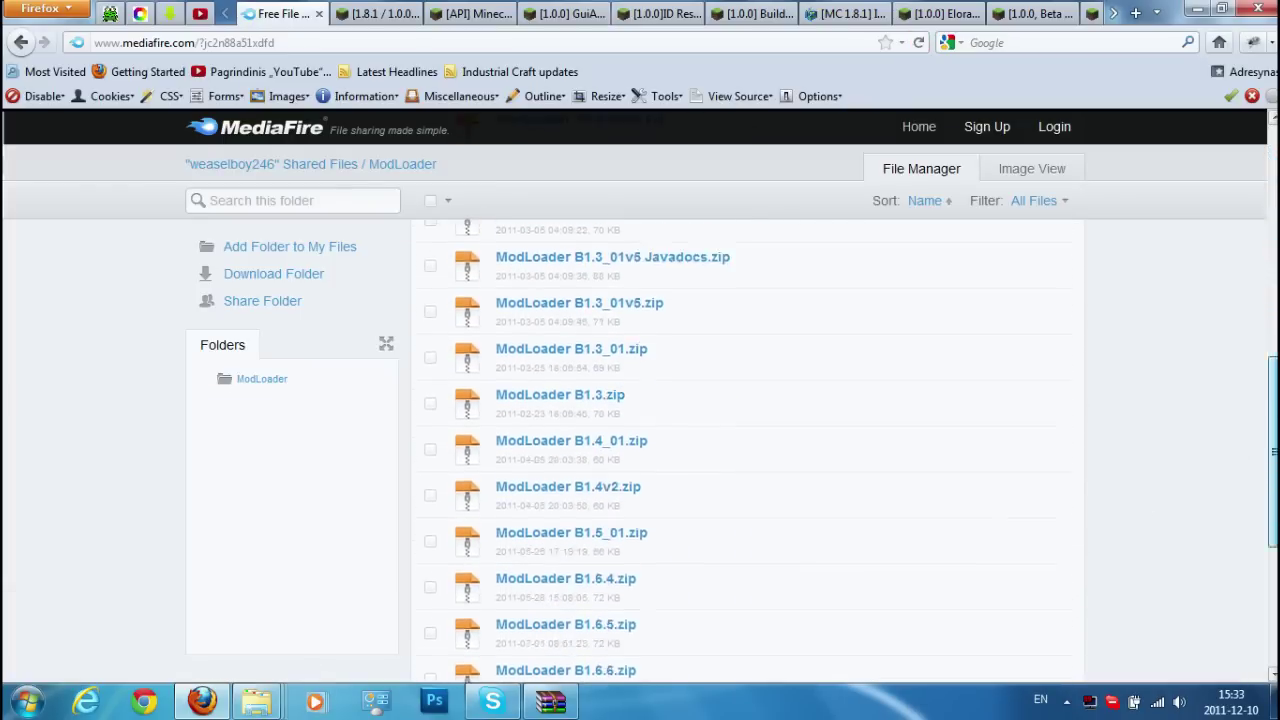
pyautogui.scroll(-8, 747, 450)
pyautogui.scroll(5, 747, 450)
pyautogui.scroll(5, 747, 450)
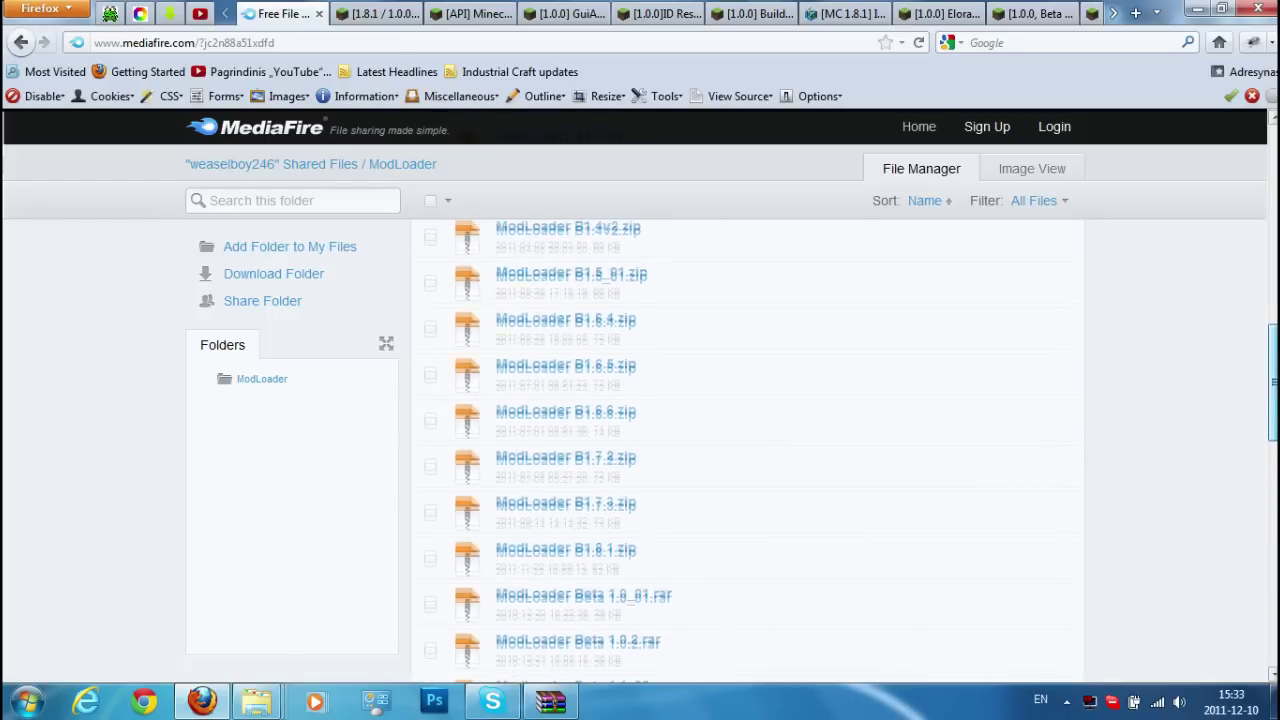
pyautogui.scroll(6, 747, 450)
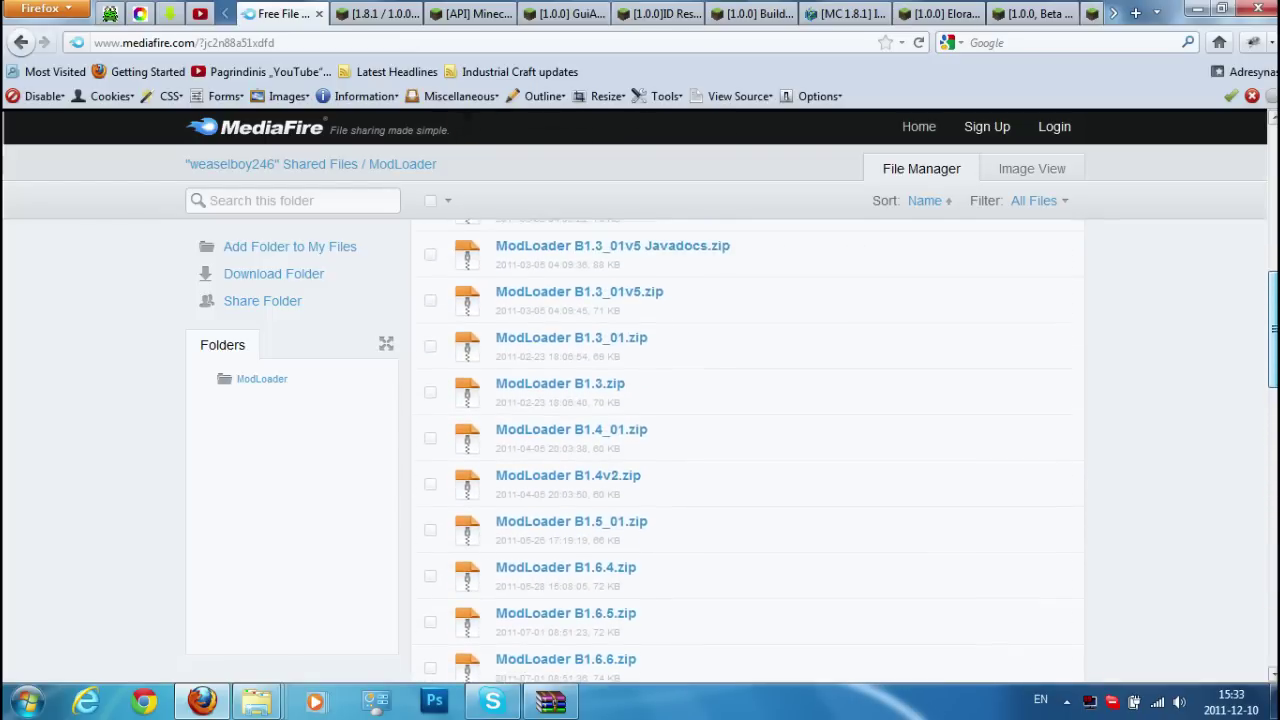
pyautogui.scroll(5, 747, 450)
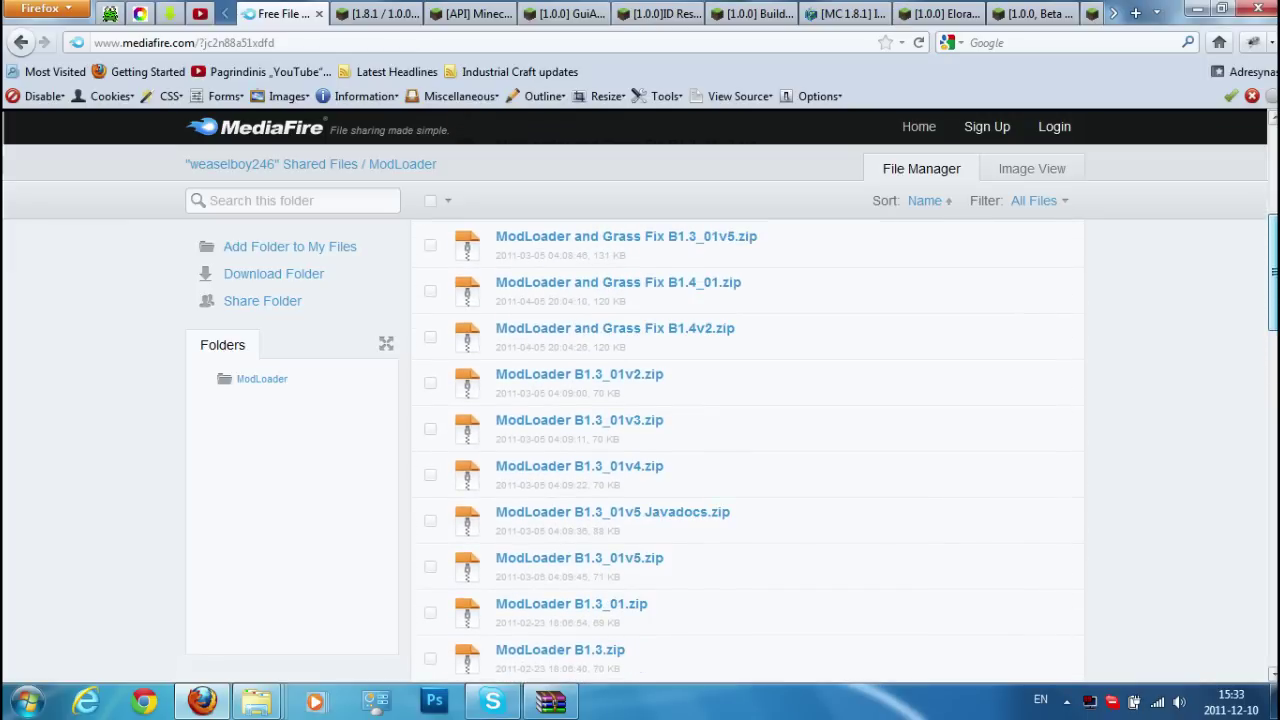
pyautogui.scroll(4, 747, 450)
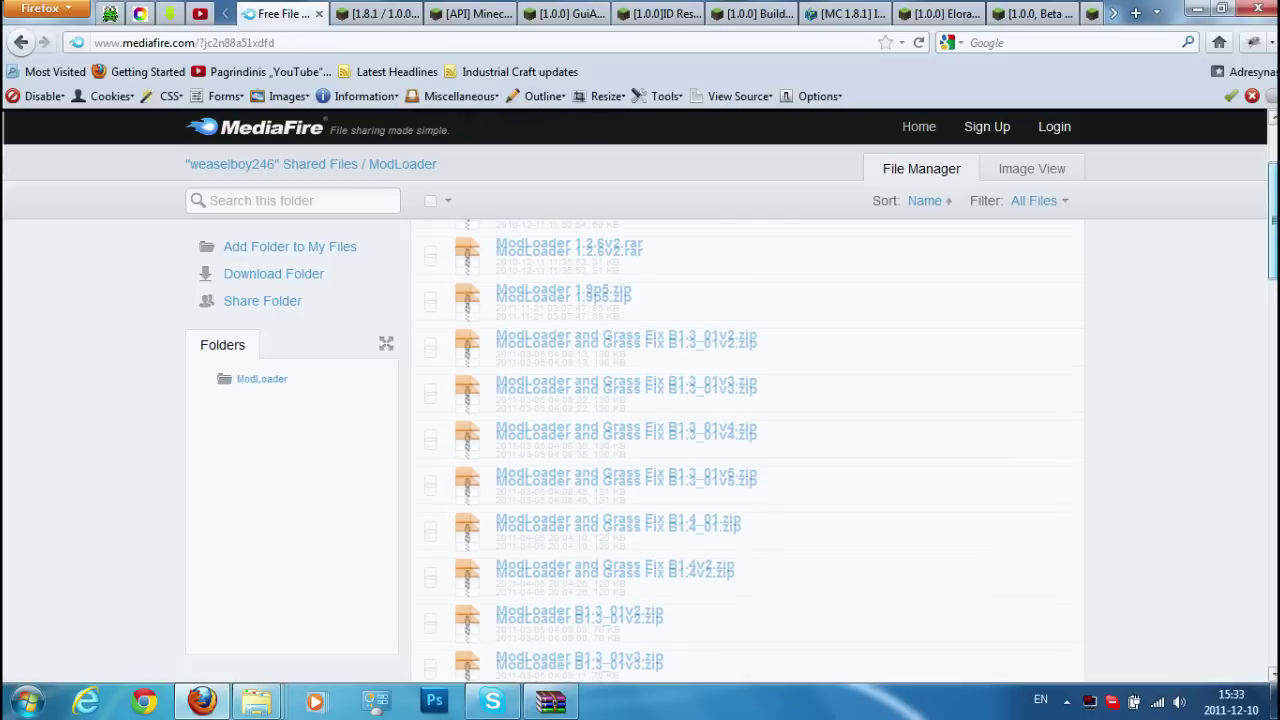
pyautogui.scroll(1, 1197, 290)
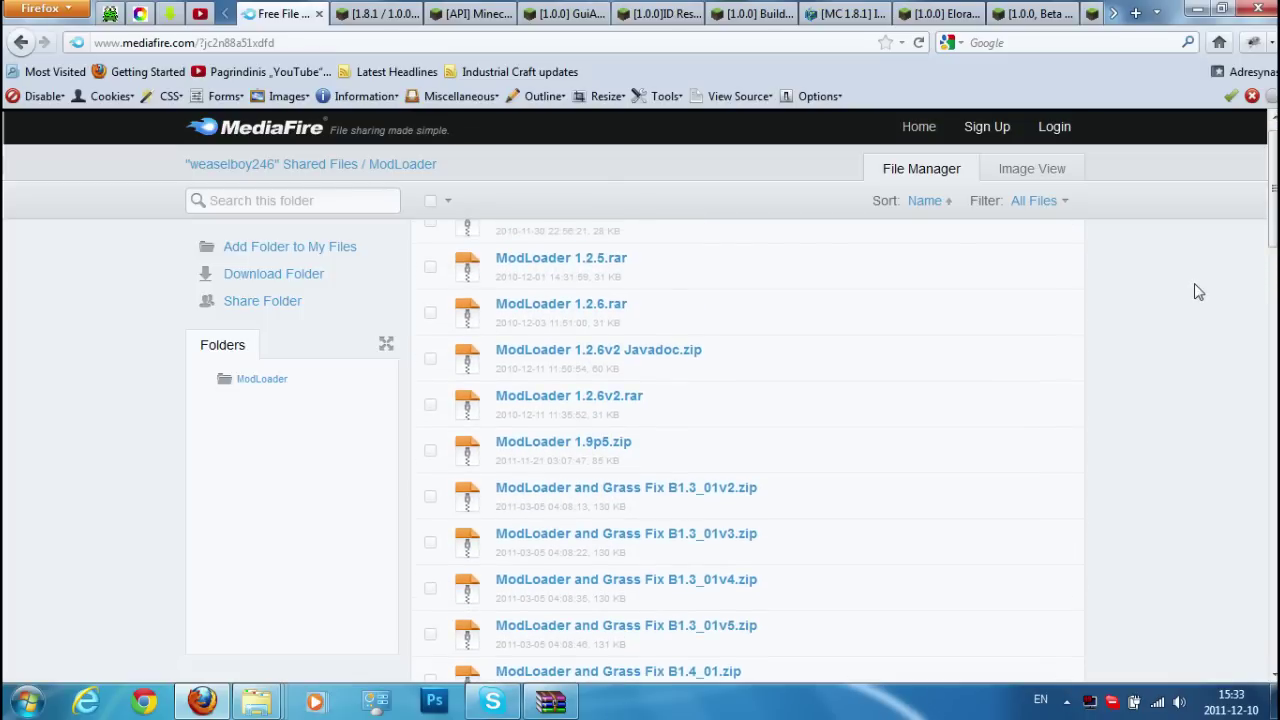
pyautogui.scroll(1, 1197, 290)
# Step: Locate ModLoader B1.8.1.zip in the shared folder and open its download page
pyautogui.scroll(-3, 1197, 290)
pyautogui.scroll(-6, 1197, 291)
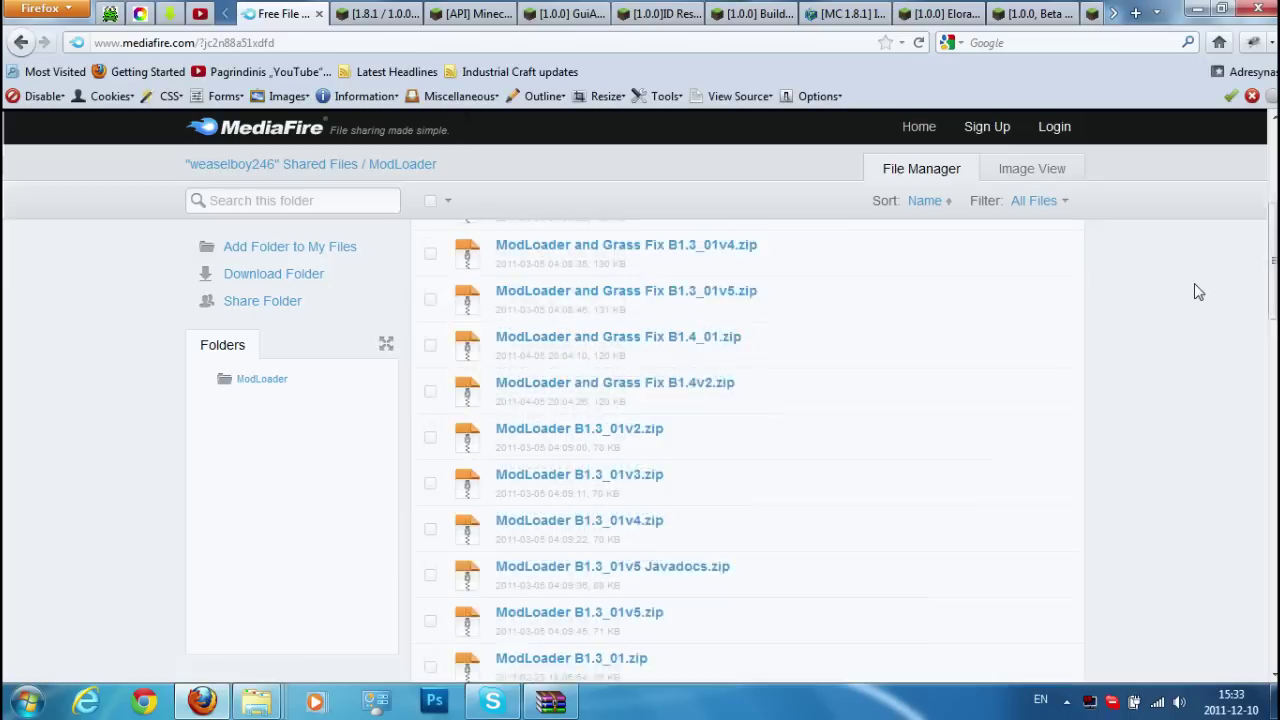
pyautogui.scroll(-6, 1197, 291)
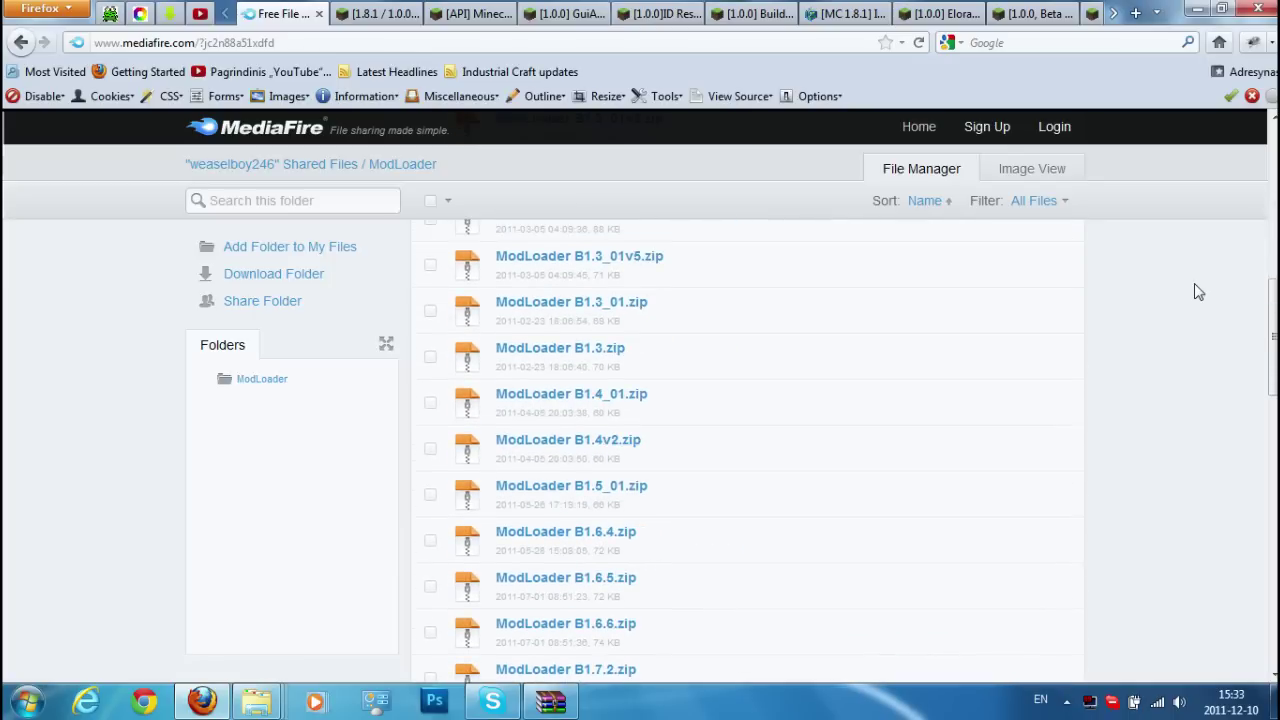
pyautogui.scroll(-2, 1194, 289)
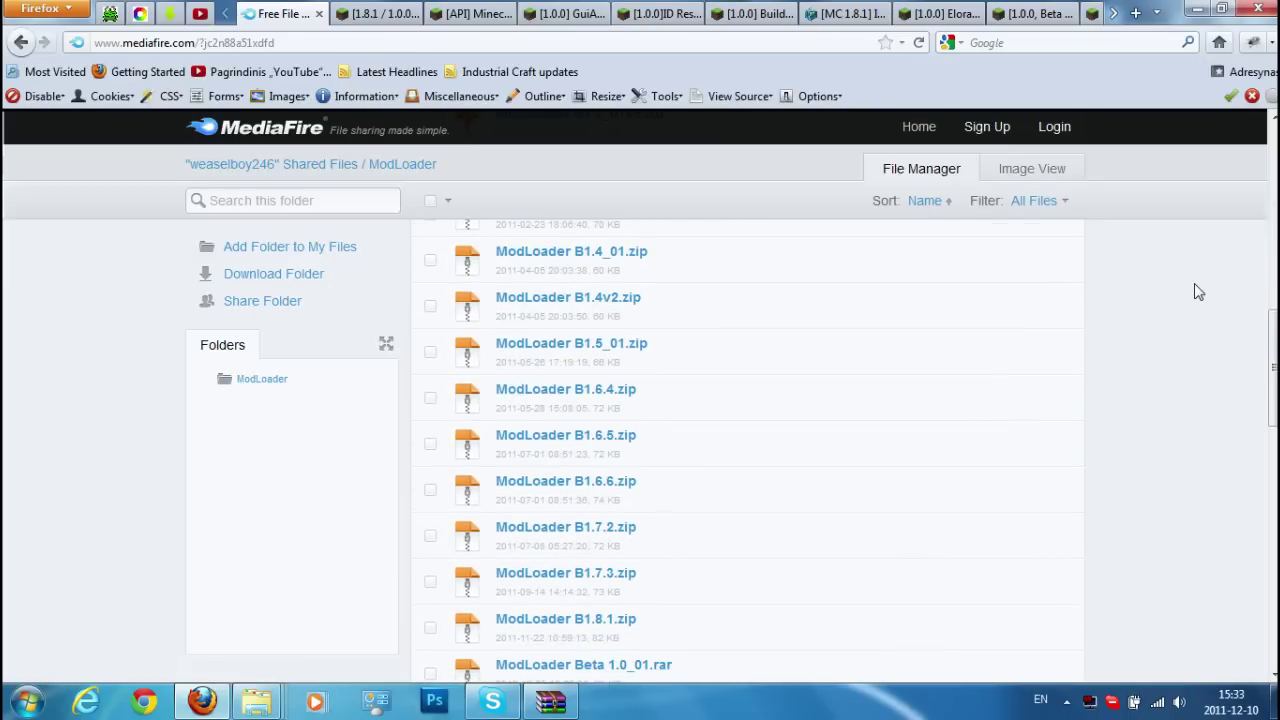
pyautogui.click(586, 618)
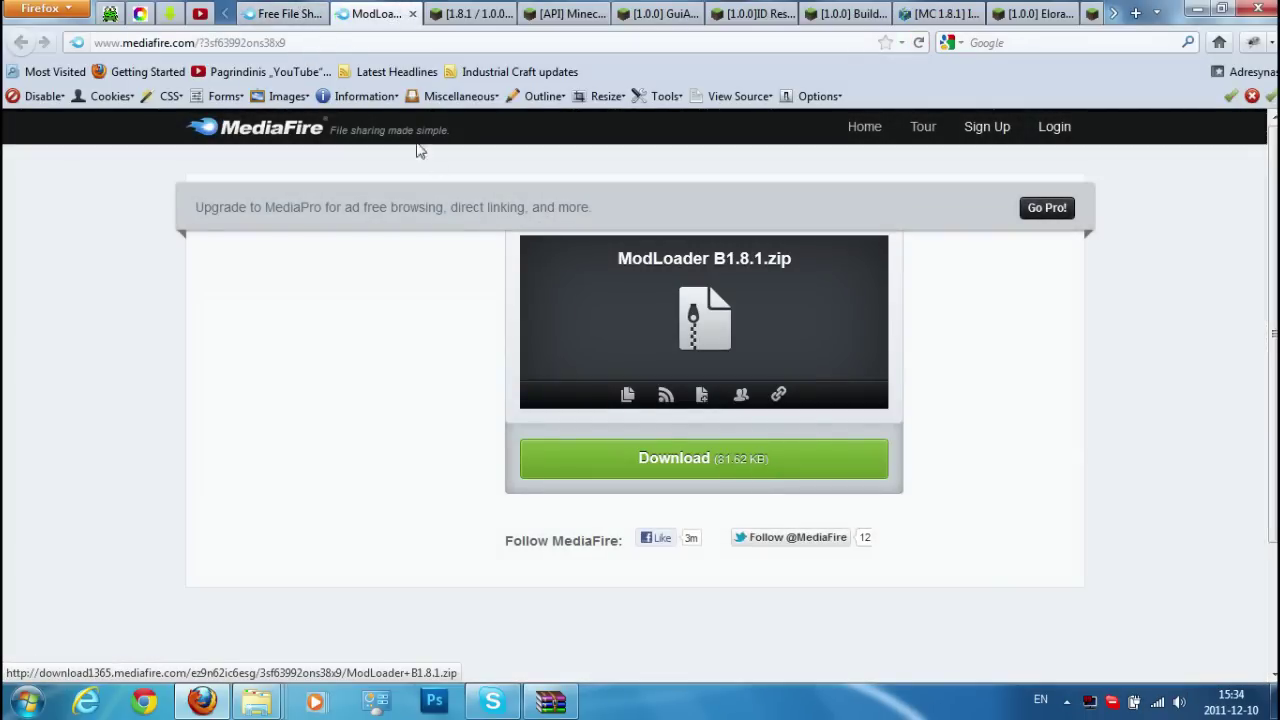
# Step: Close the ModLoader B1.8.1.zip download page and return to Risugami's mods topic
pyautogui.click(288, 12)
pyautogui.click(388, 13)
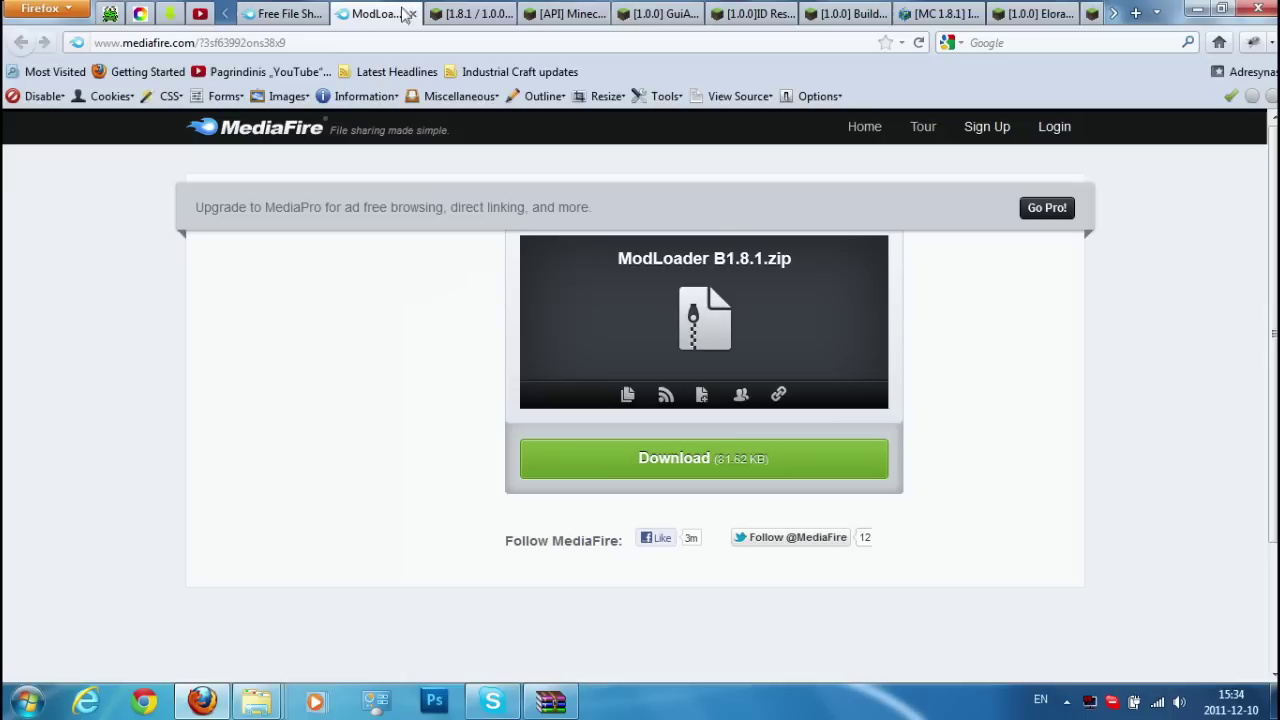
pyautogui.hotkey('ctrl', 'w')
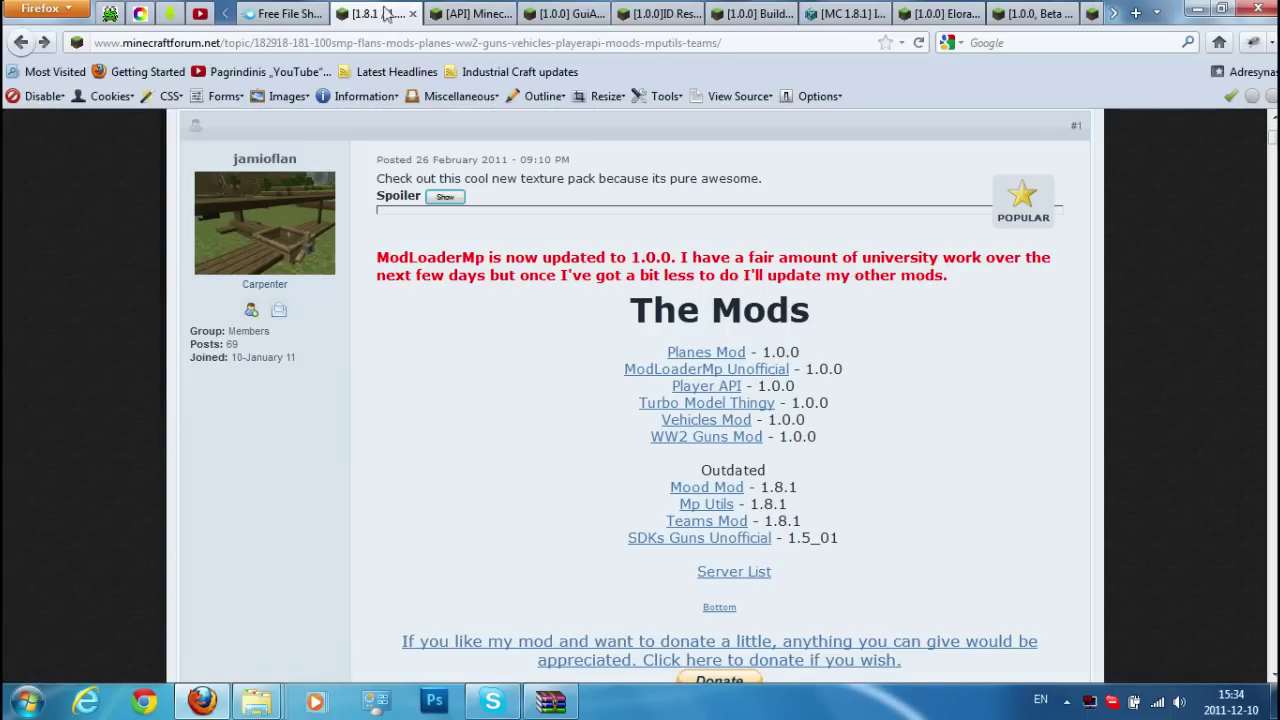
pyautogui.click(300, 13)
pyautogui.hotkey('ctrl', 'w')
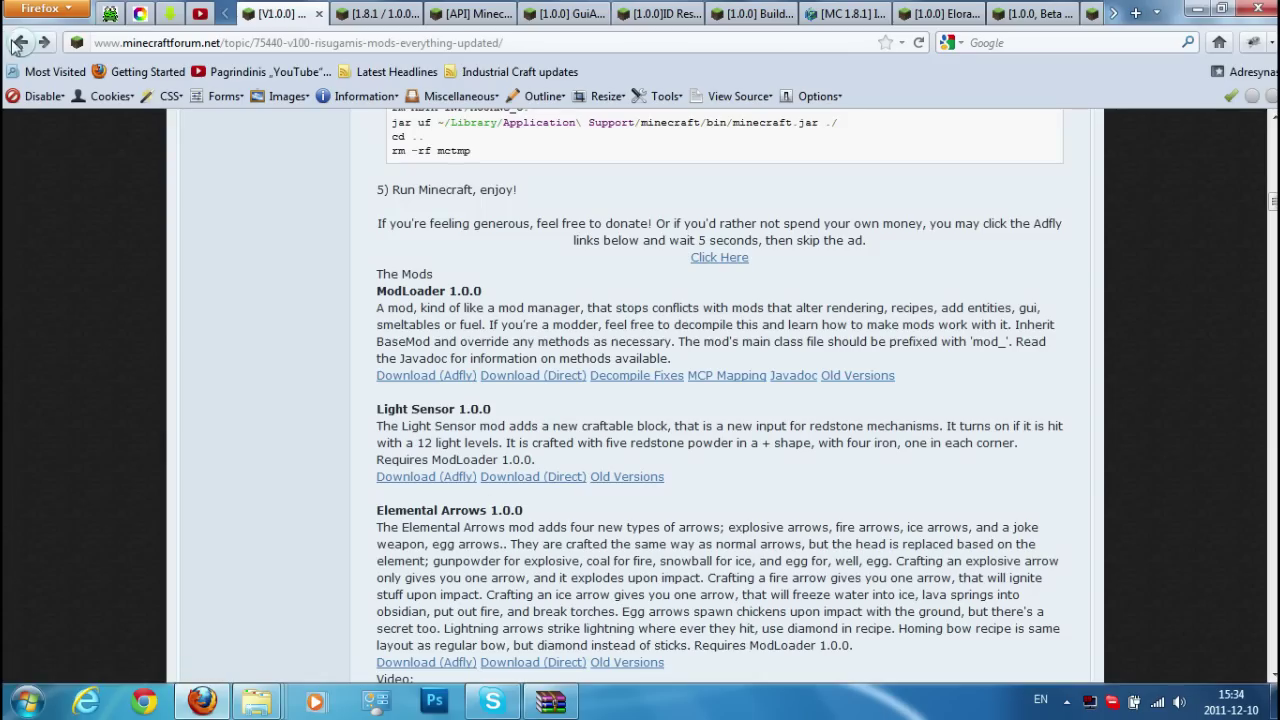
# Step: Switch to the Flan's Mods topic and jump to its ModLoaderMp Unofficial section
pyautogui.hotkey('ctrl', 'w')
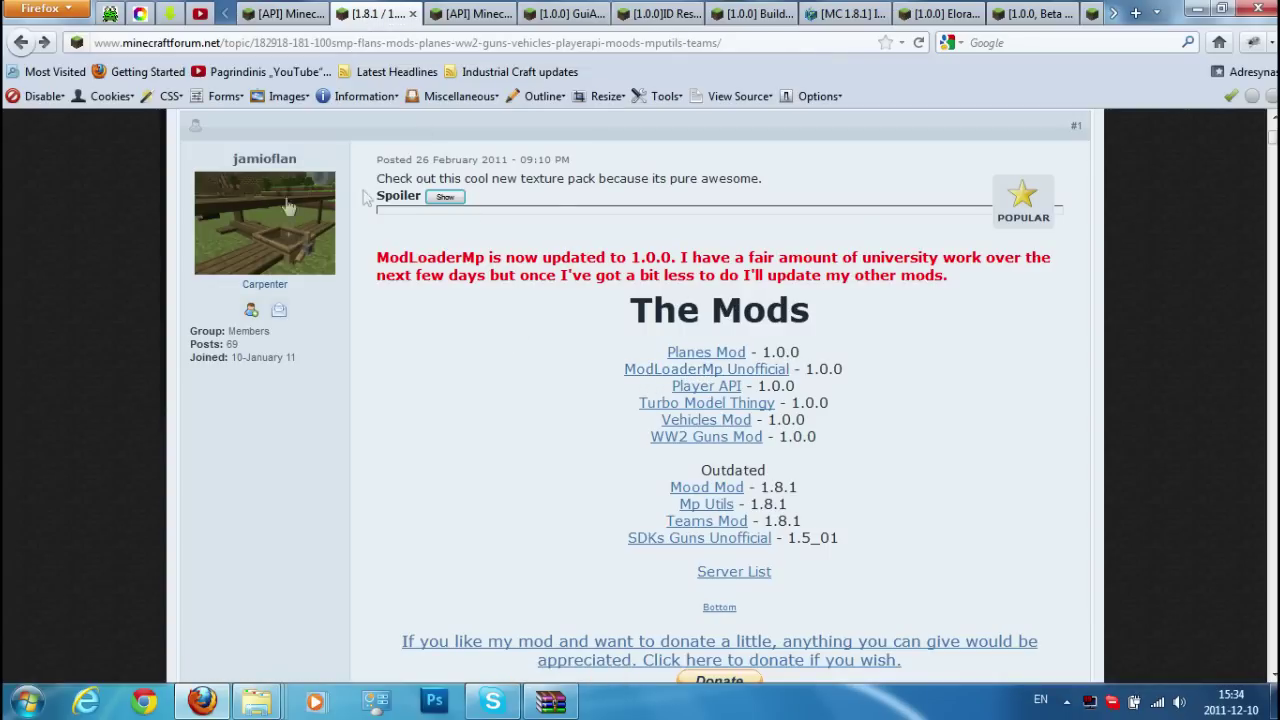
pyautogui.scroll(1, 1273, 119)
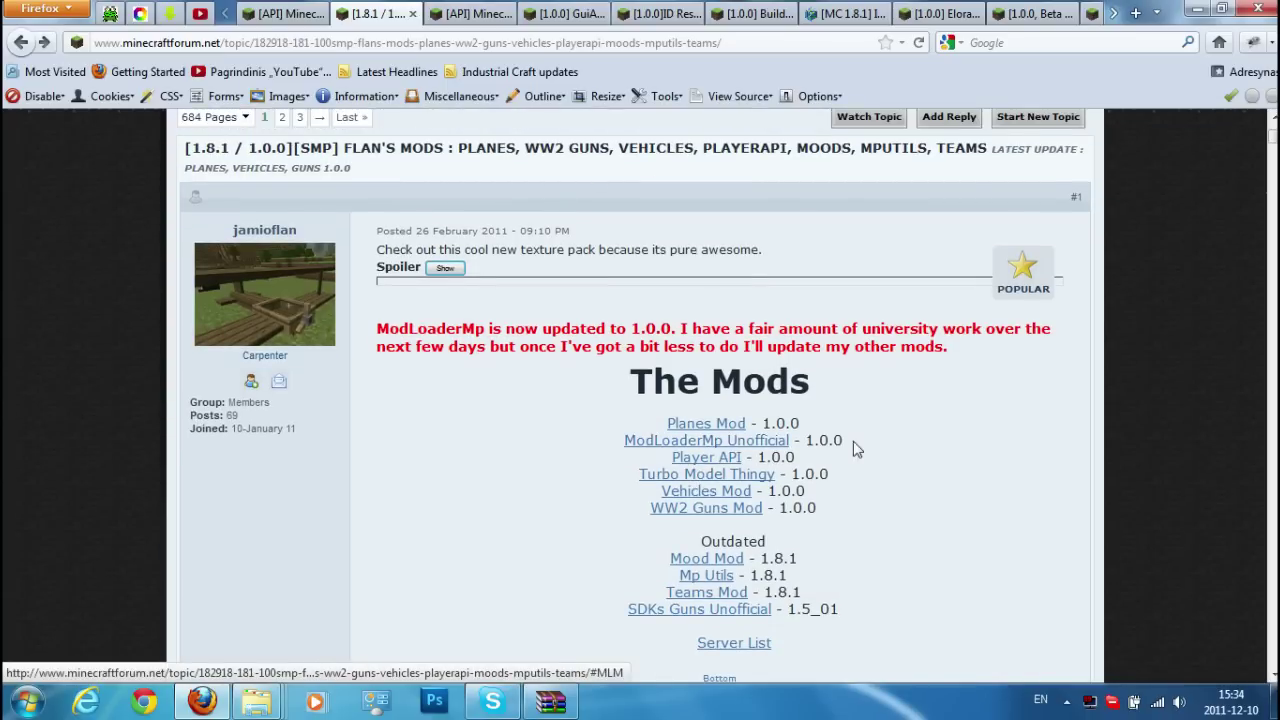
pyautogui.click(757, 450)
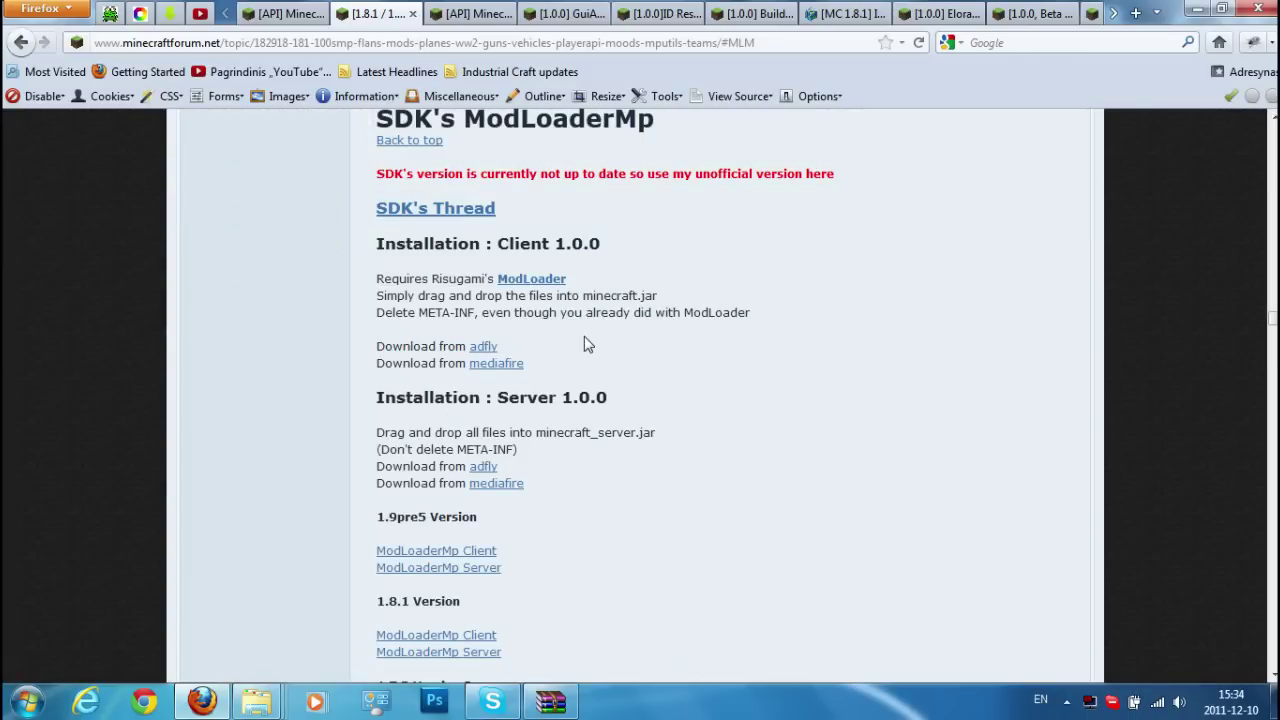
# Step: Highlight the Client 1.0.0 installation instructions, then its adfly and mediafire download lines, and clear the selection
pyautogui.moveTo(362, 243); pyautogui.dragTo(655, 312)
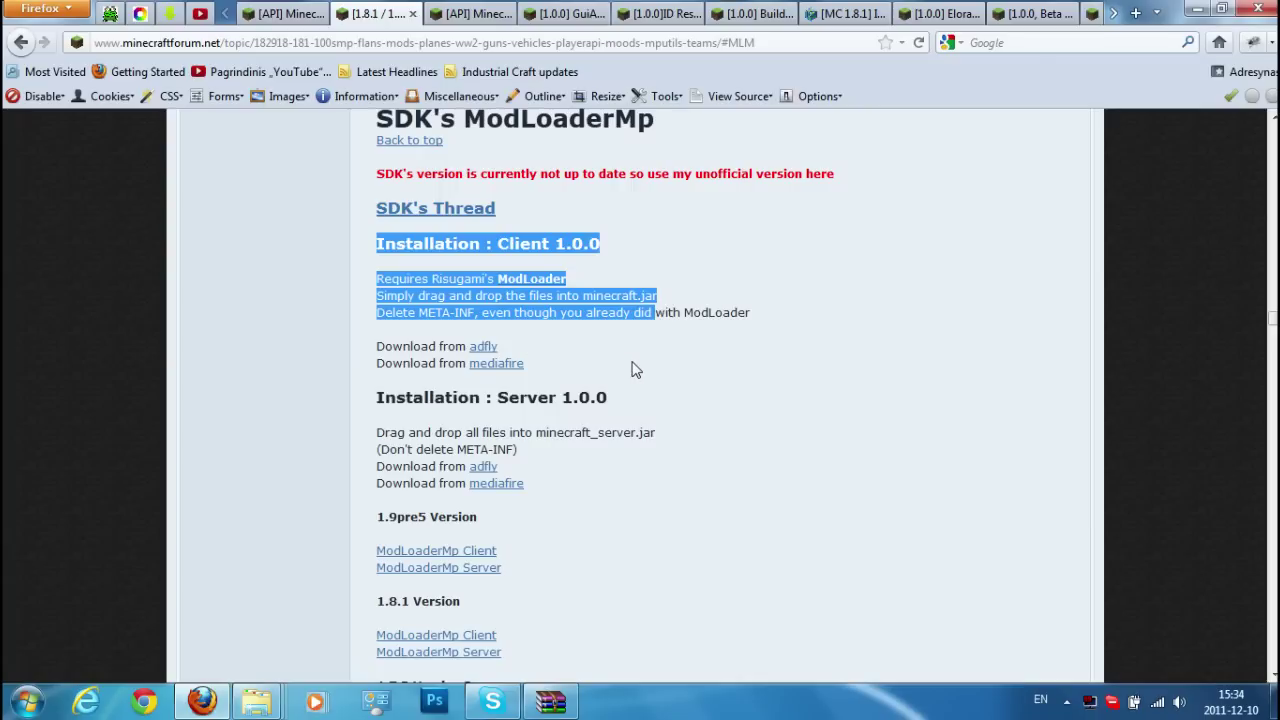
pyautogui.moveTo(622, 366); pyautogui.dragTo(587, 334)
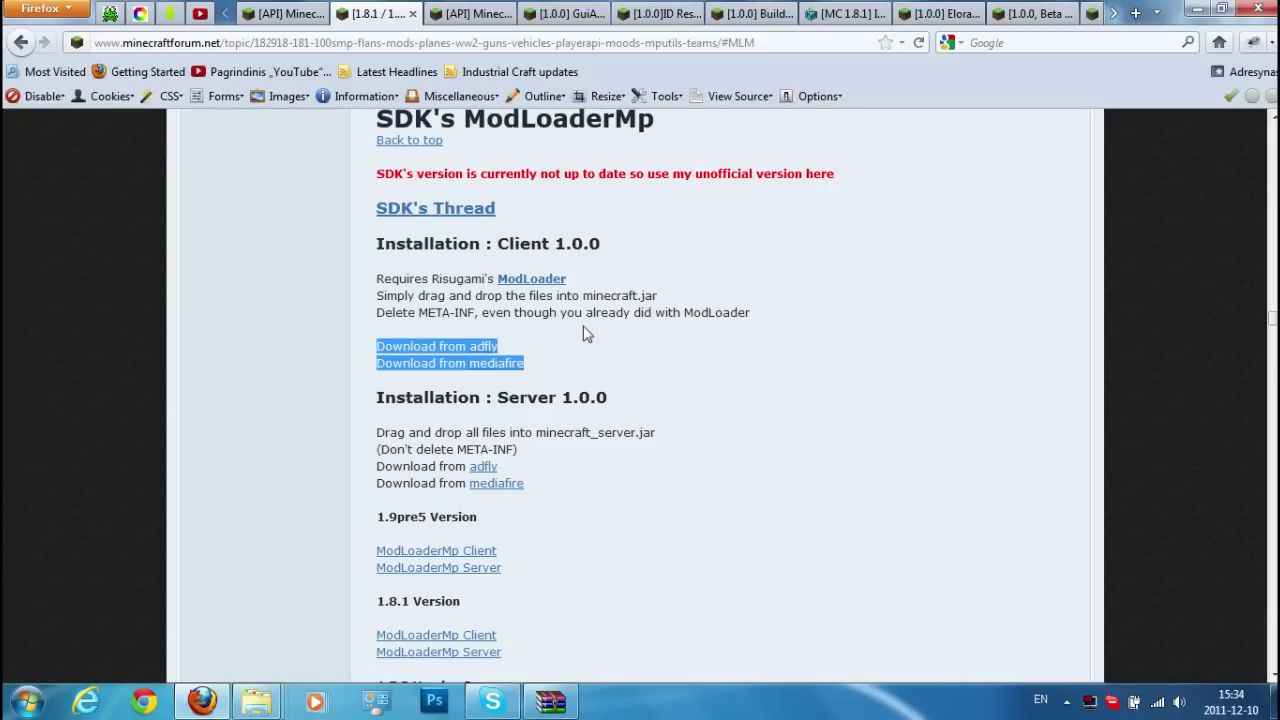
pyautogui.click(738, 303)
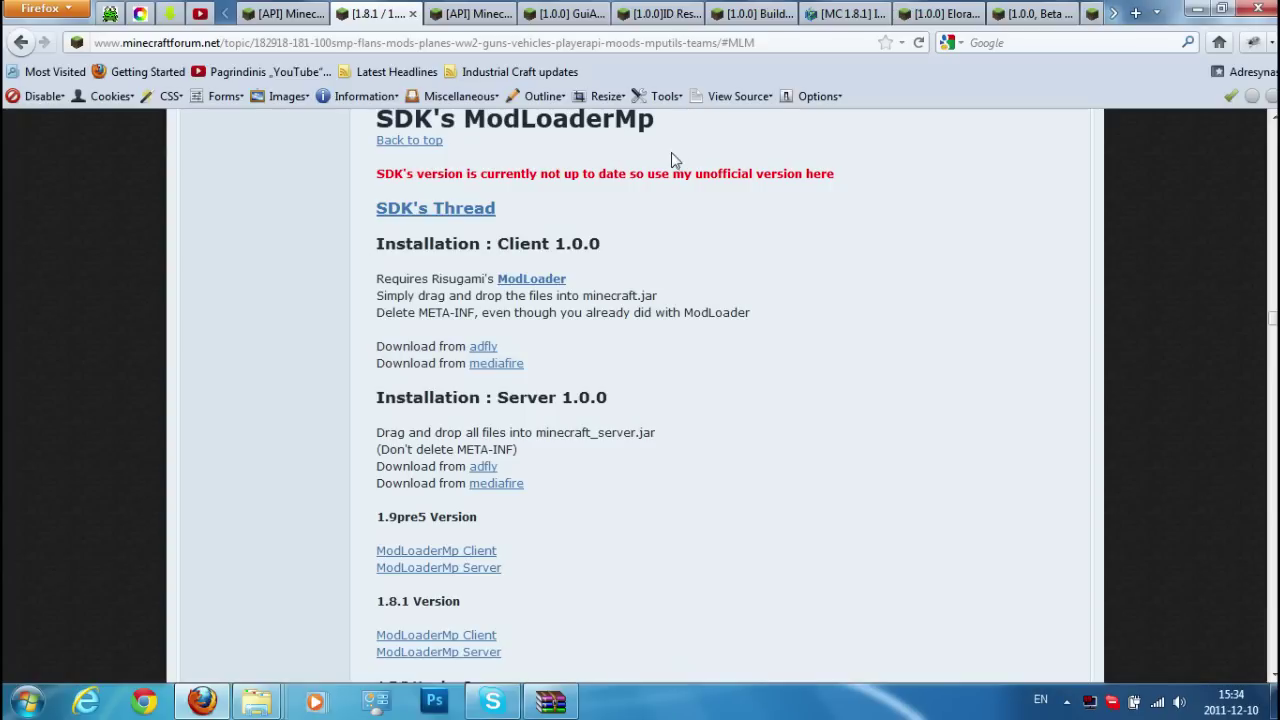
# Step: Highlight the 1.8.1 Version heading with its ModLoaderMp Client and Server links, then clear the selection
pyautogui.scroll(-3, 826, 383)
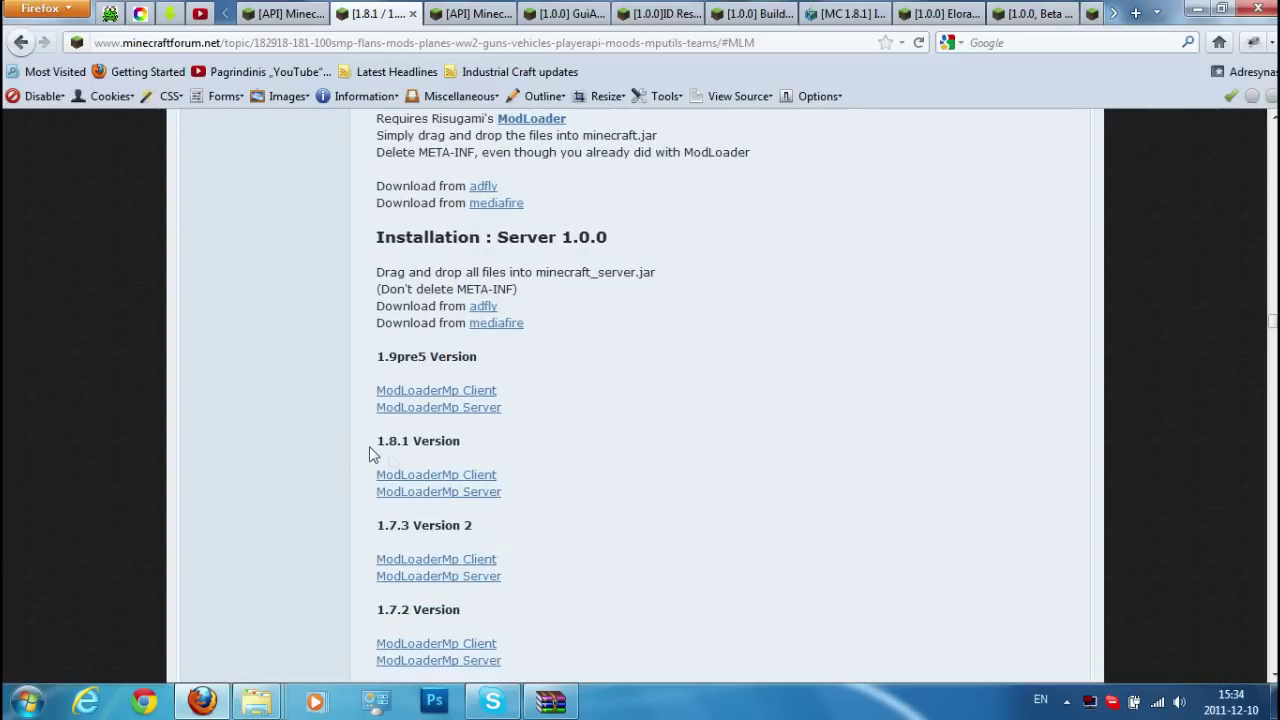
pyautogui.moveTo(369, 446); pyautogui.dragTo(522, 485)
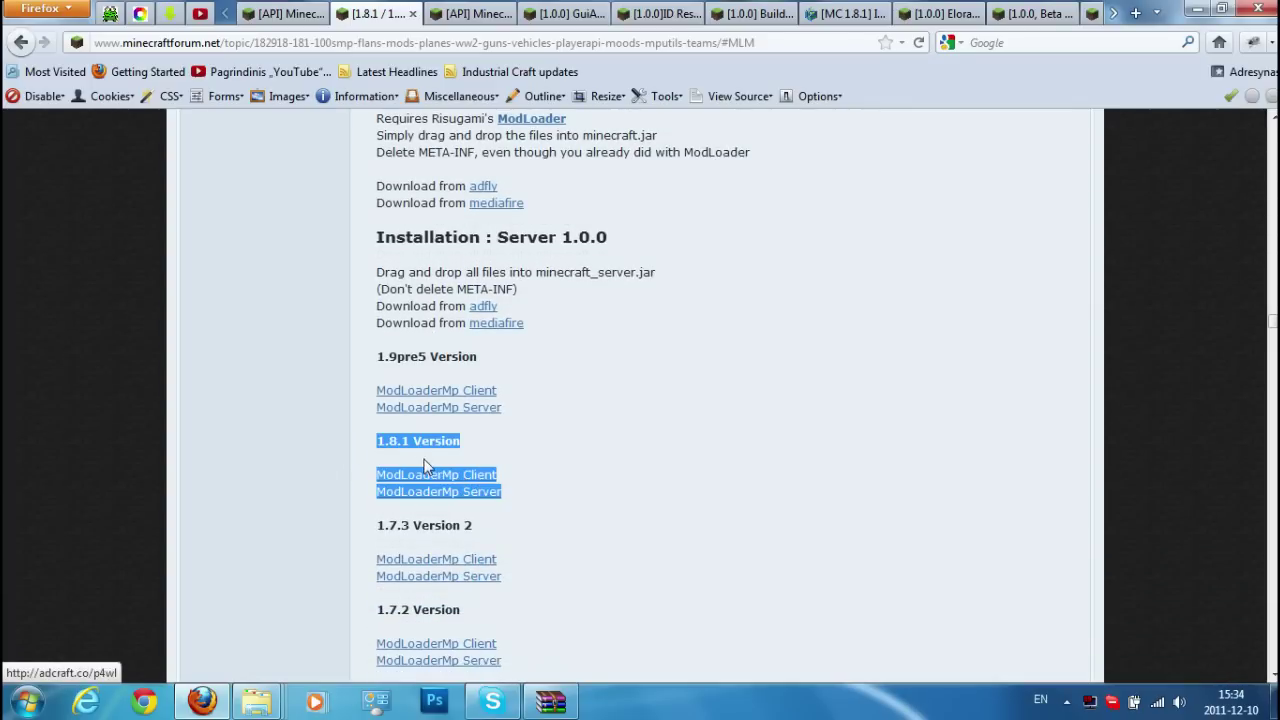
pyautogui.click(776, 343)
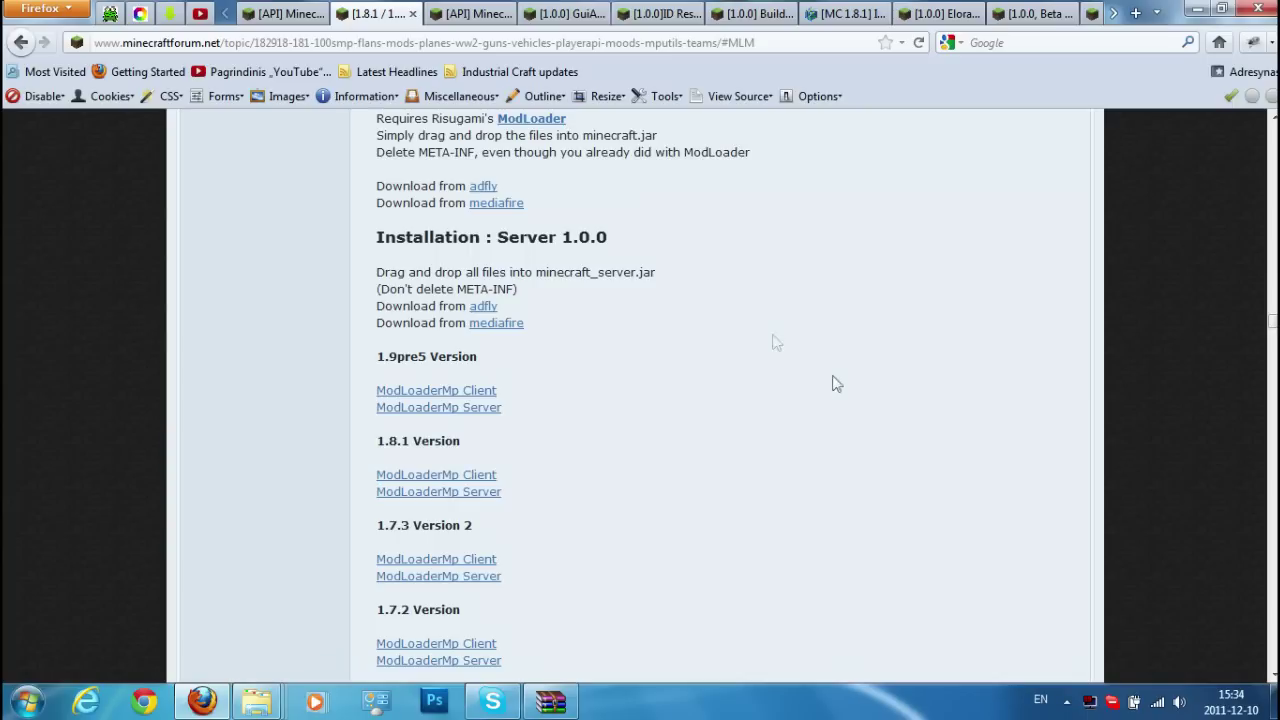
# Step: View the start of the Minecraft Forge topic, then bring up the Minecraft failai folder
pyautogui.click(475, 14)
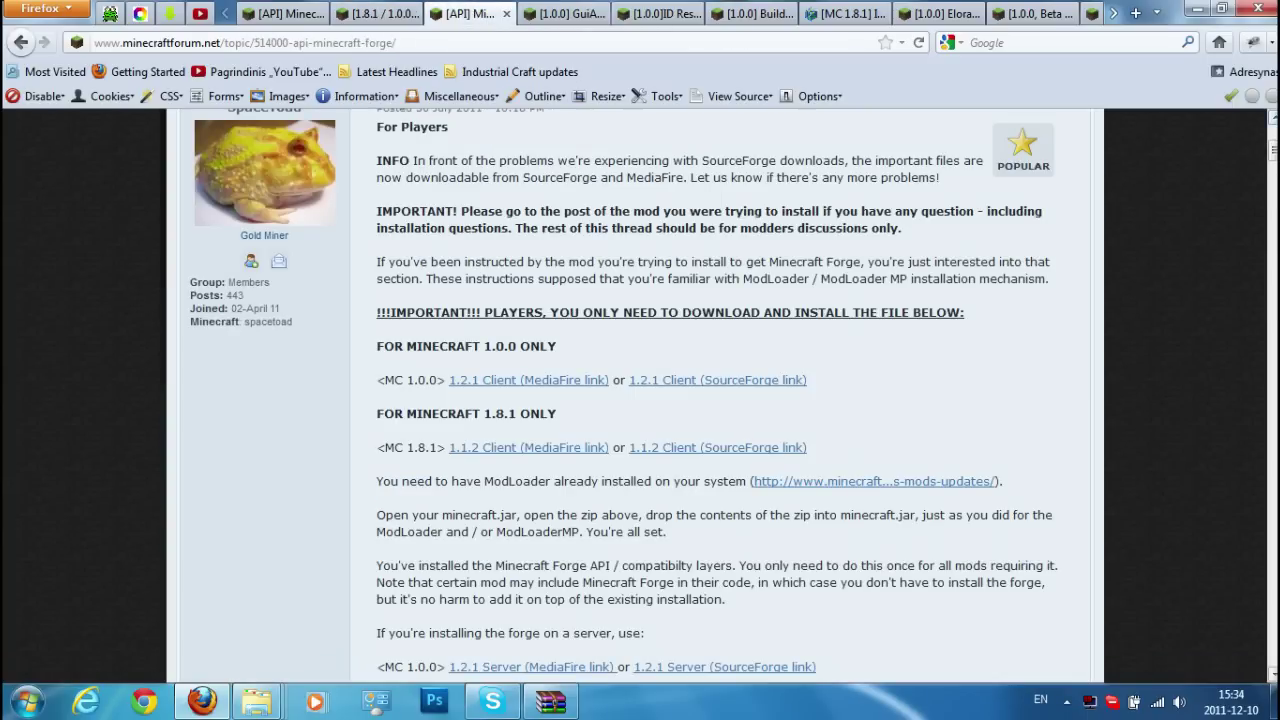
pyautogui.scroll(3, 640, 400)
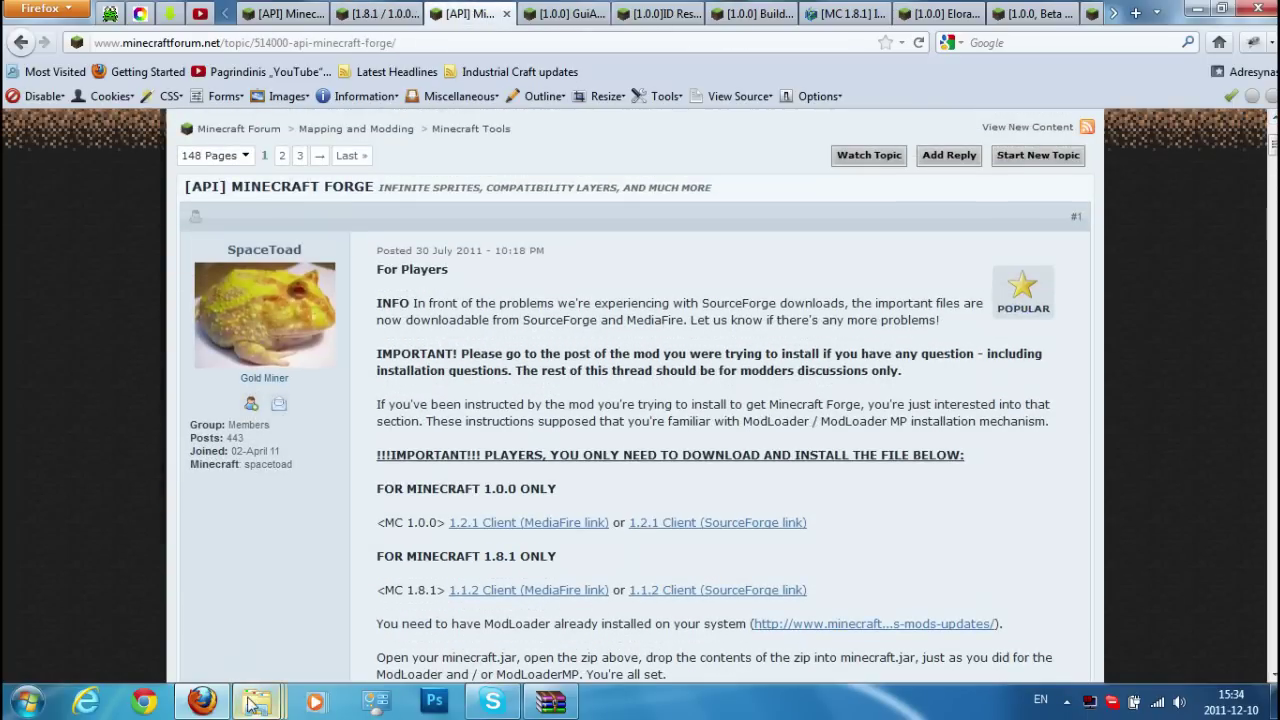
pyautogui.moveTo(252, 704)
pyautogui.moveTo(340, 566)
pyautogui.click(155, 565)
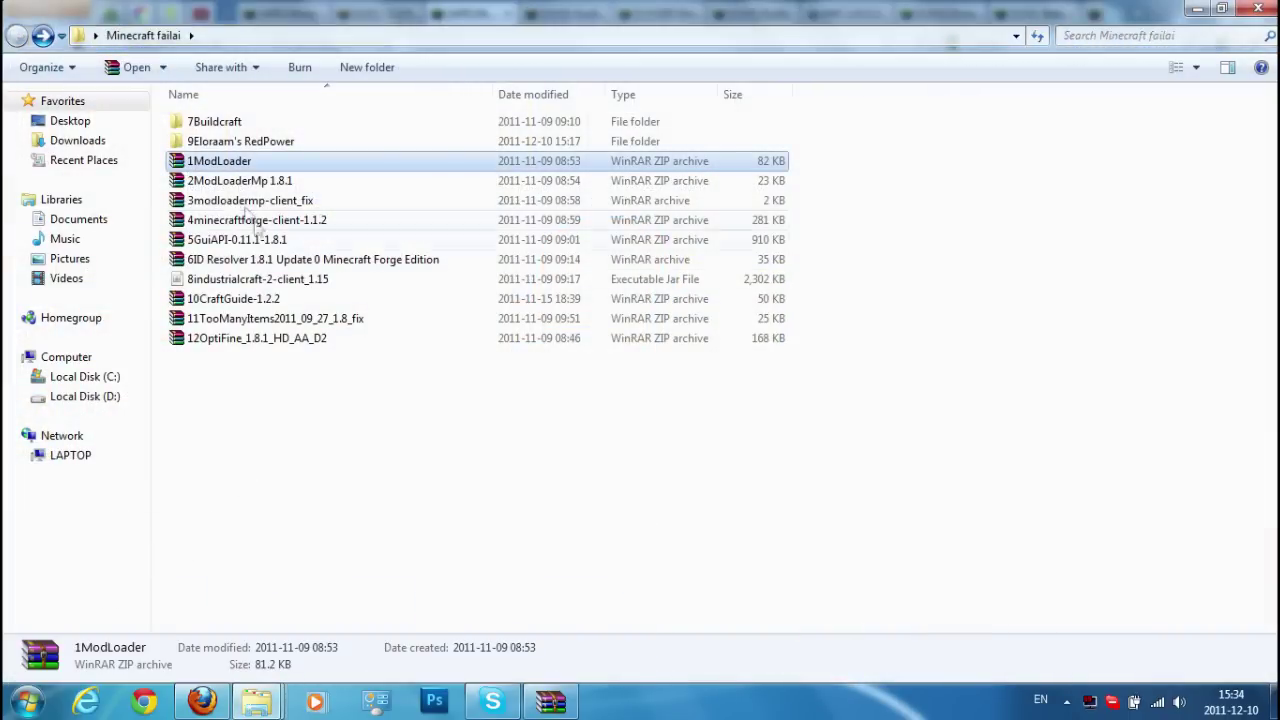
# Step: Select the 2ModLoaderMp 1.8.1, 3modloadermp-client_fix and 4minecraftforge-client-1.1.2 archives in turn, then switch to Firefox and view the Minecraft Forge topic's 1.8.1 client links
pyautogui.click(265, 184)
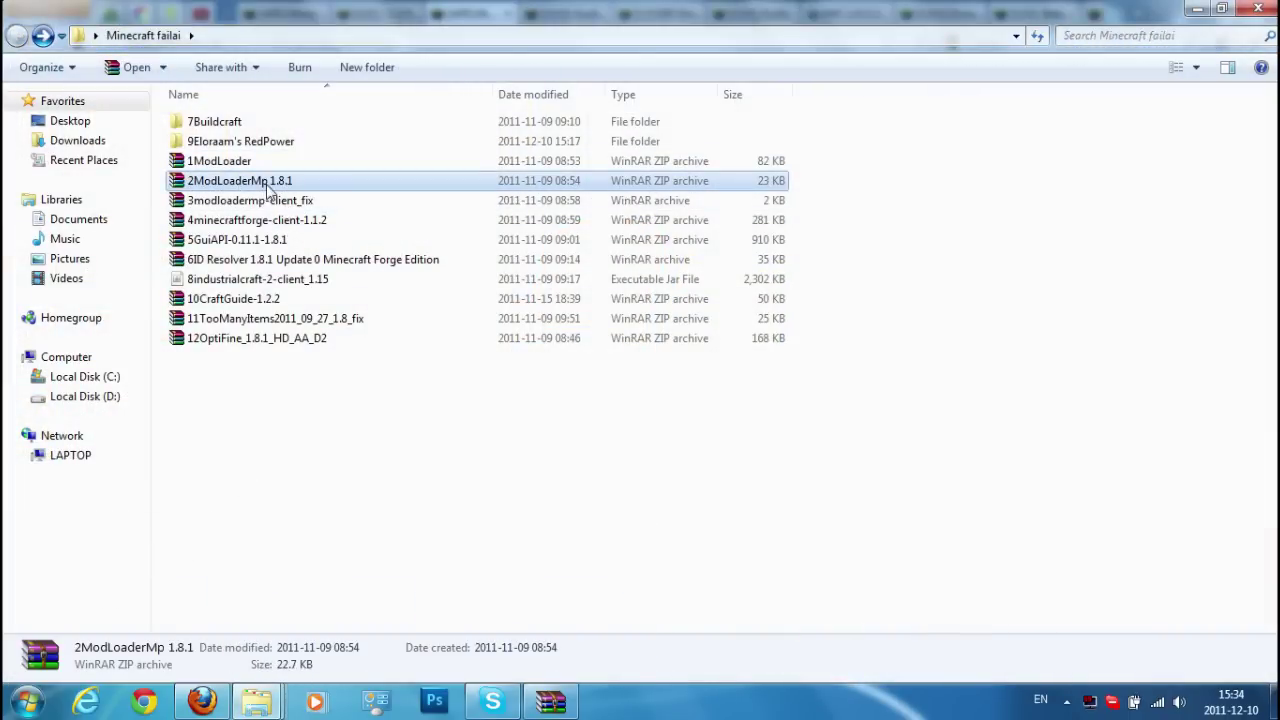
pyautogui.click(300, 202)
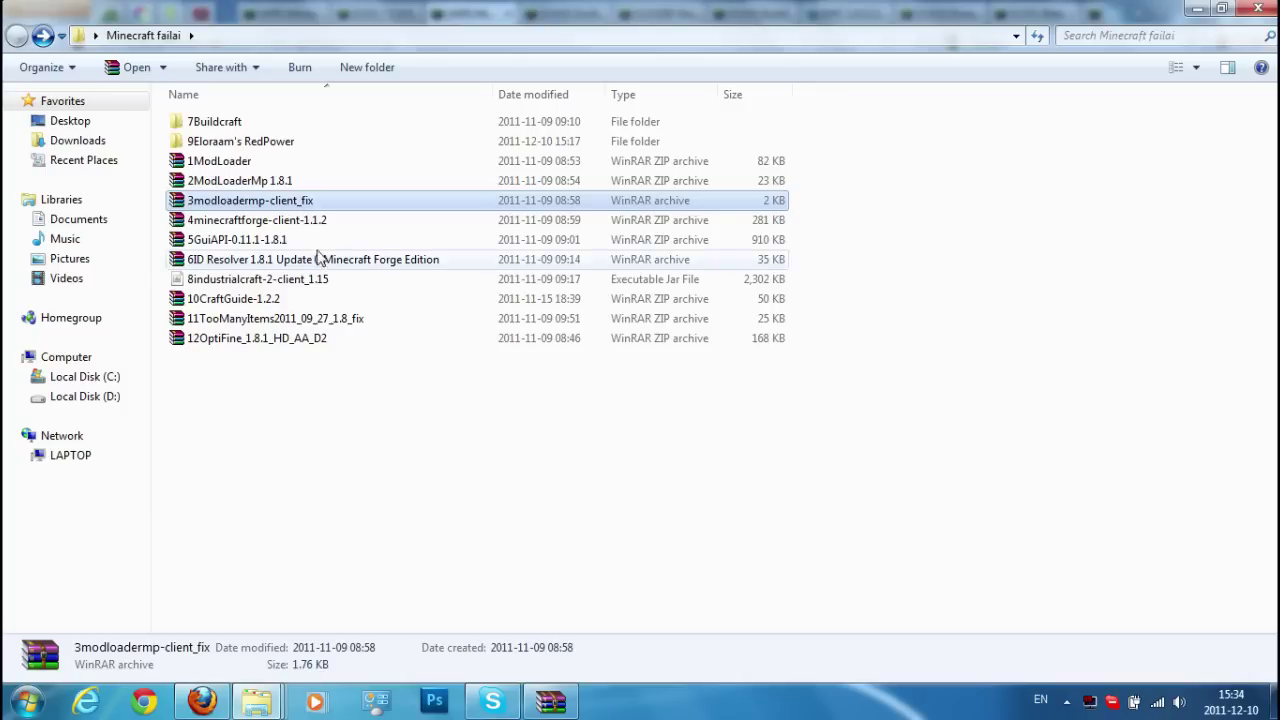
pyautogui.click(312, 221)
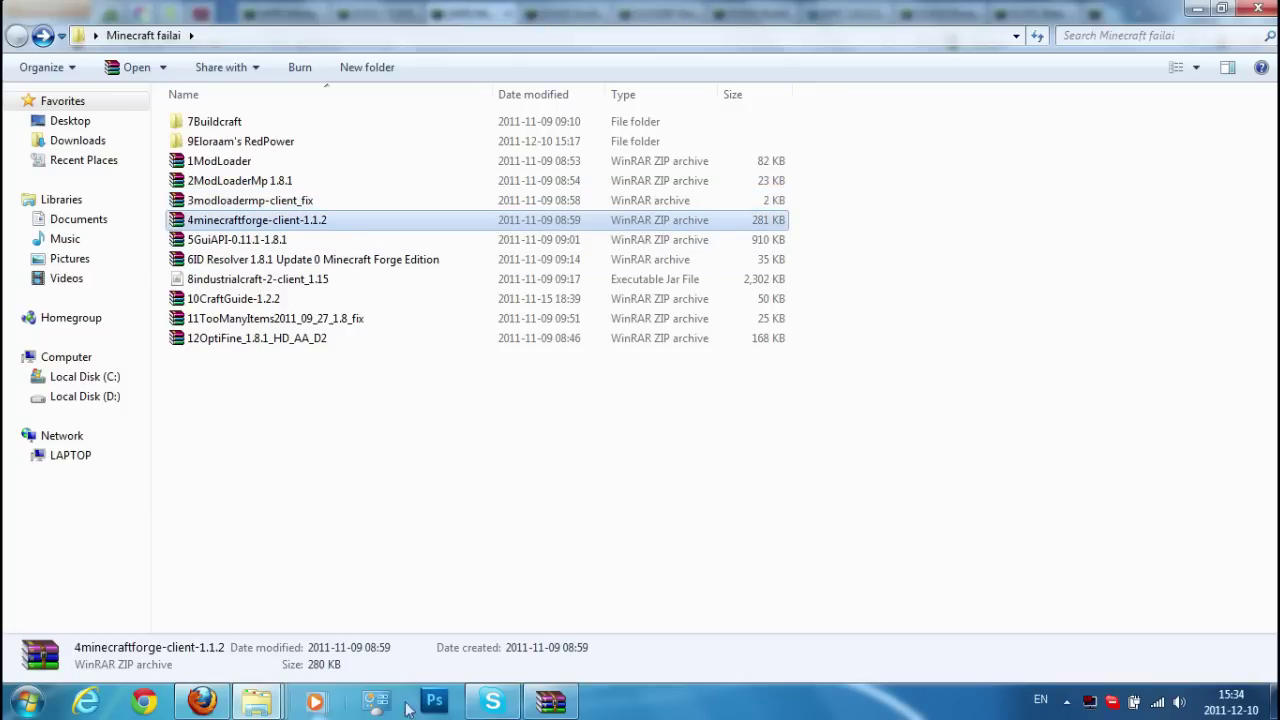
pyautogui.click(202, 702)
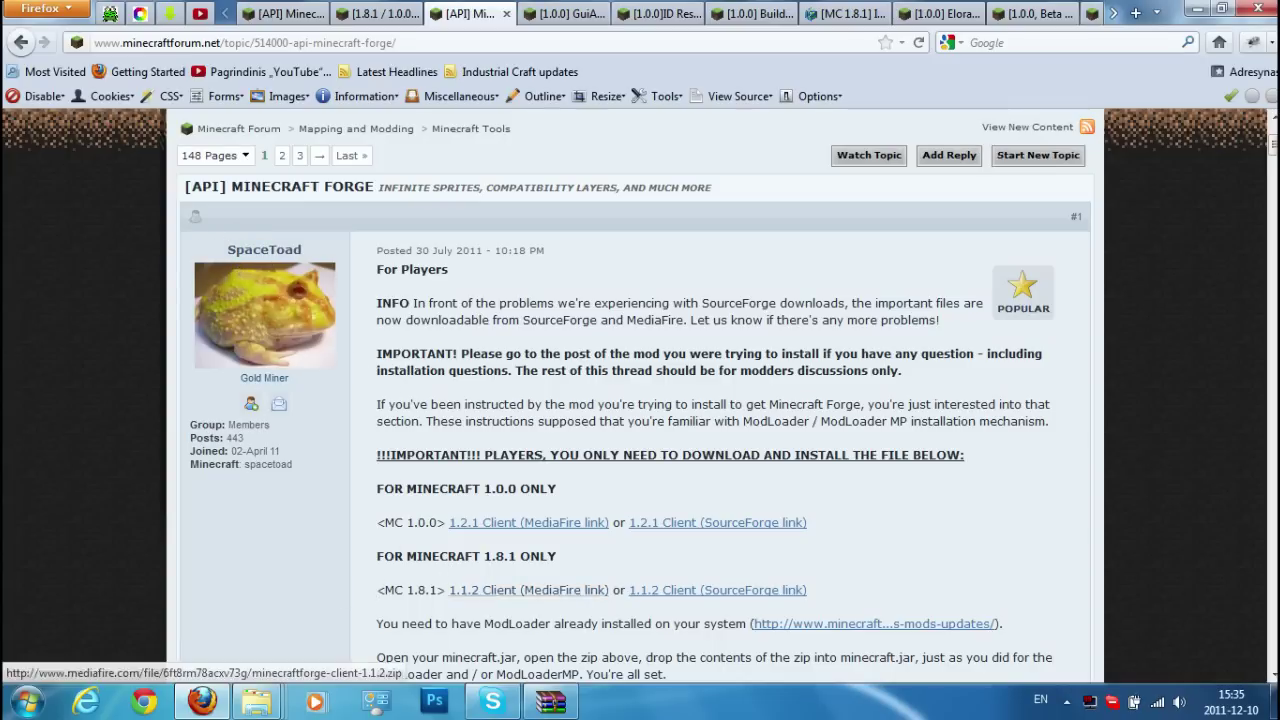
pyautogui.moveTo(364, 602)
pyautogui.mouseDown()
pyautogui.moveTo(610, 596)
pyautogui.moveTo(370, 592)
pyautogui.mouseUp()
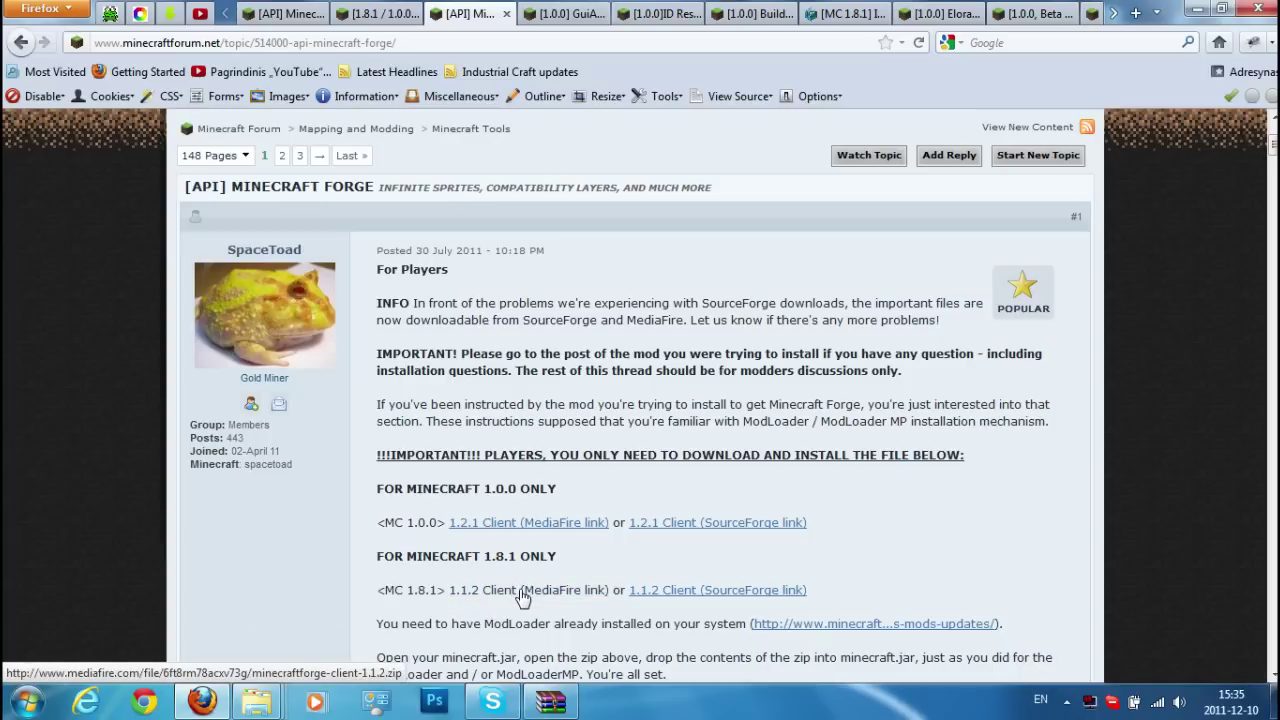
# Step: Switch to the GuiAPI topic, view its introduction and highlight the For Users heading
pyautogui.click(562, 14)
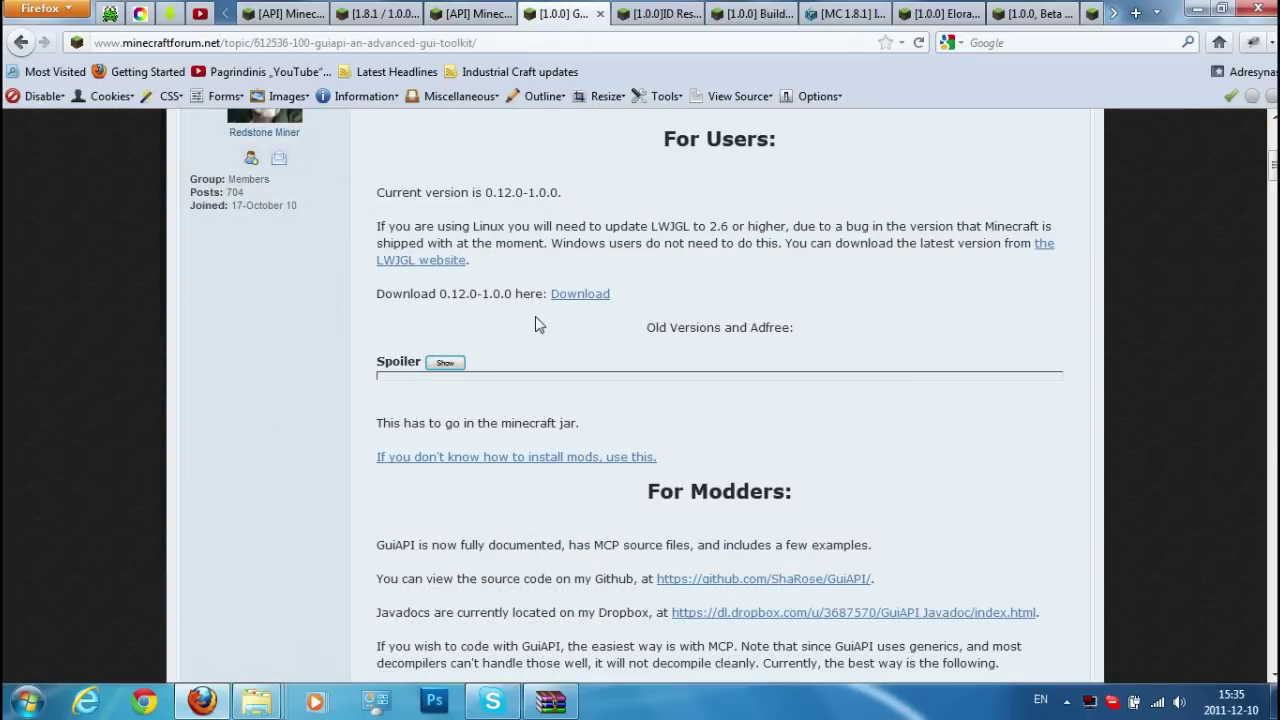
pyautogui.scroll(6, 490, 650)
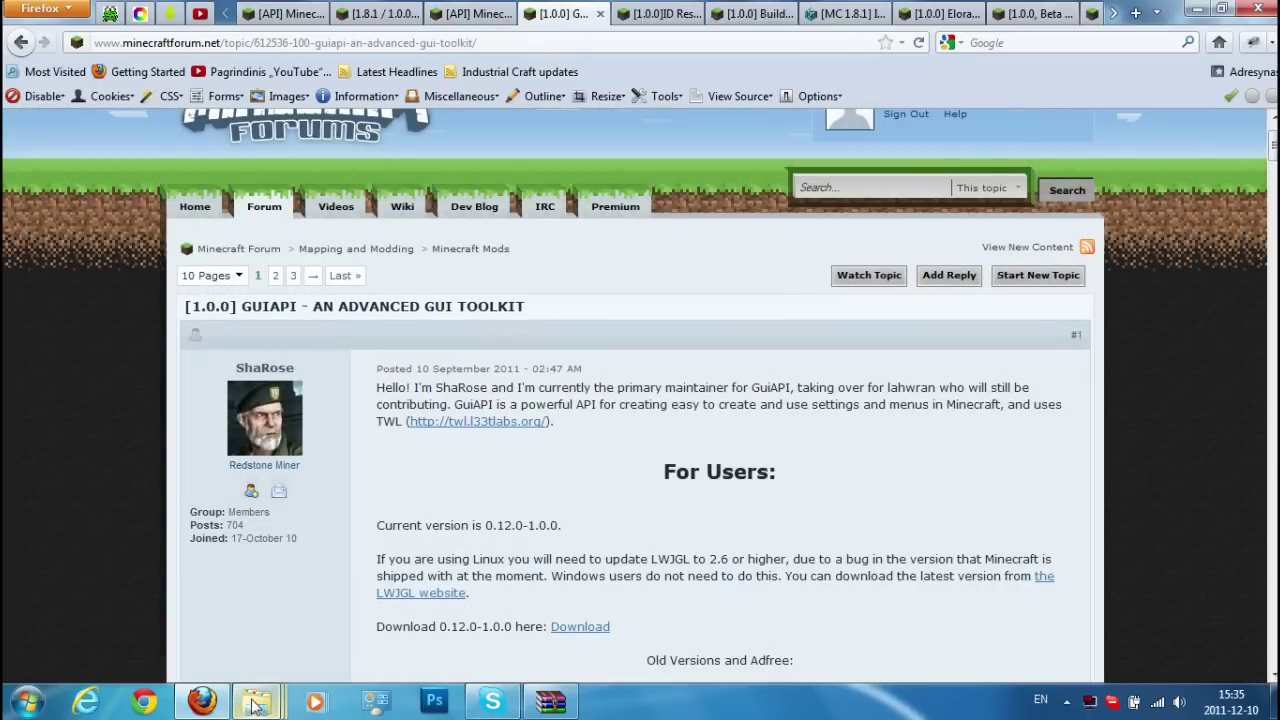
pyautogui.moveTo(256, 700)
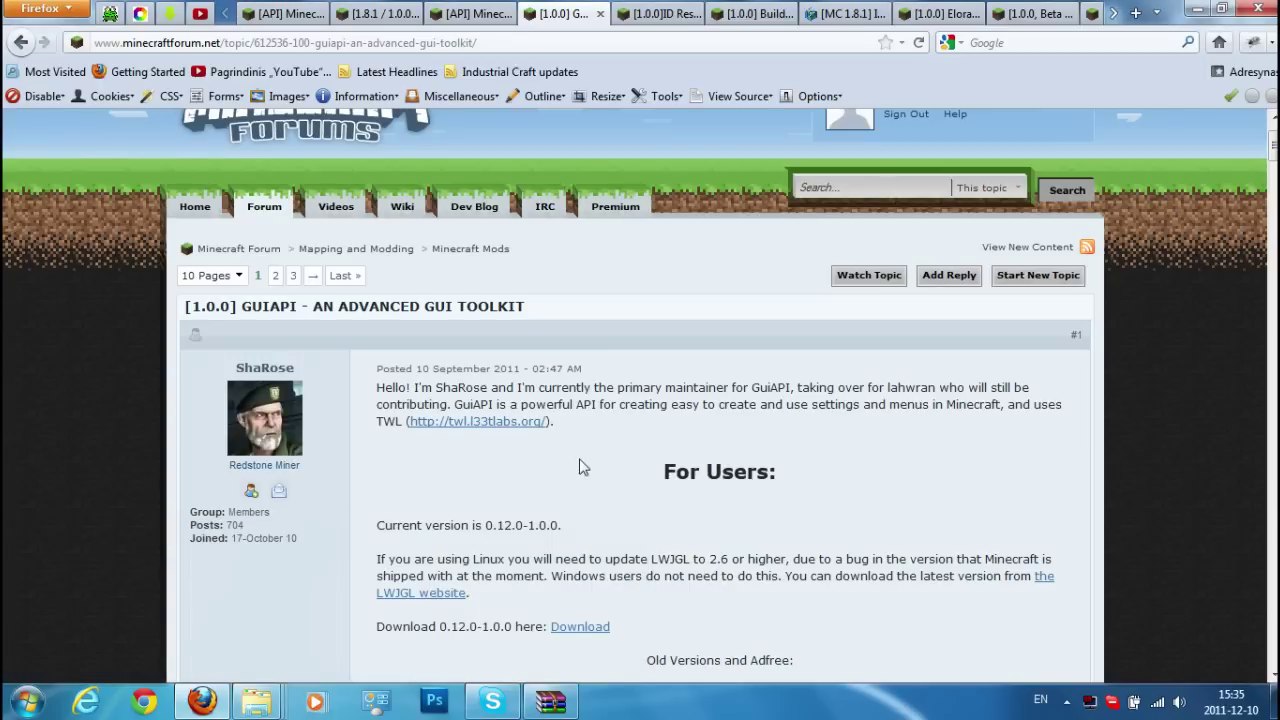
pyautogui.scroll(-4, 640, 390)
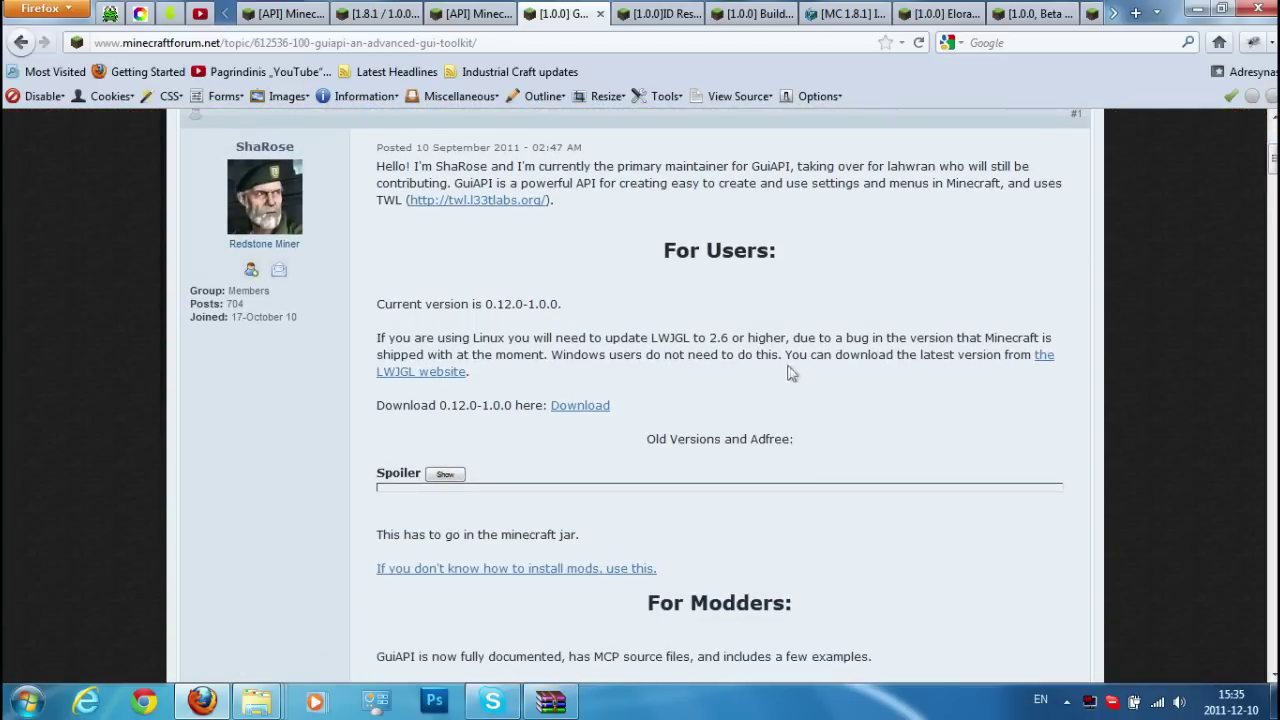
pyautogui.moveTo(637, 270); pyautogui.dragTo(808, 263)
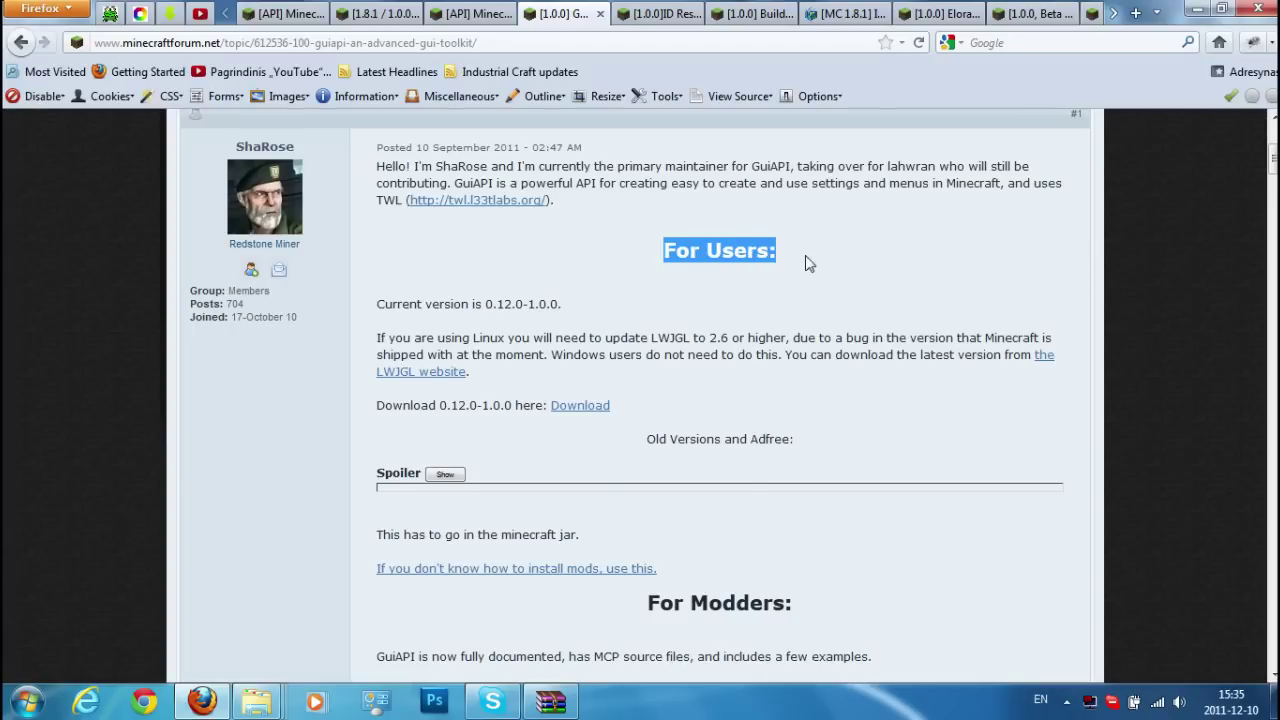
# Step: Expand the Old Versions and Adfree spoiler and highlight 1.8.1 in the Version 0.11.1-1.8.1 entry
pyautogui.click(462, 480)
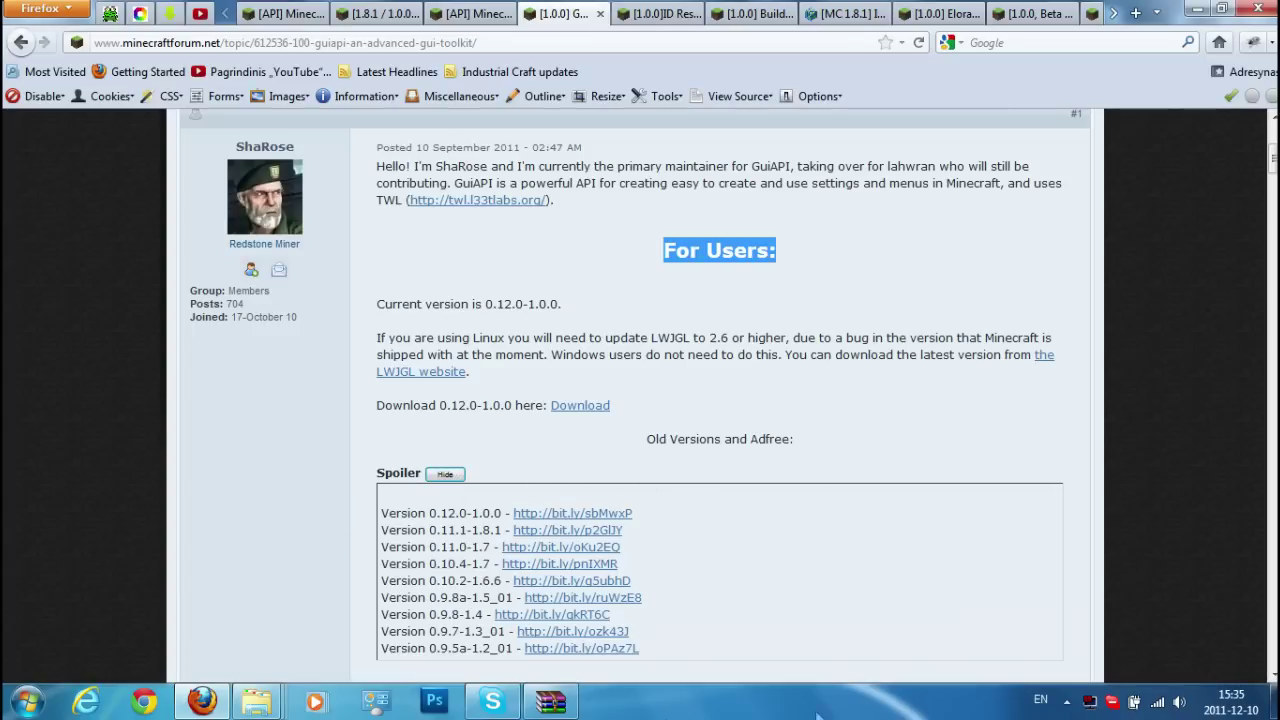
pyautogui.moveTo(374, 538); pyautogui.dragTo(660, 537)
pyautogui.click(660, 537)
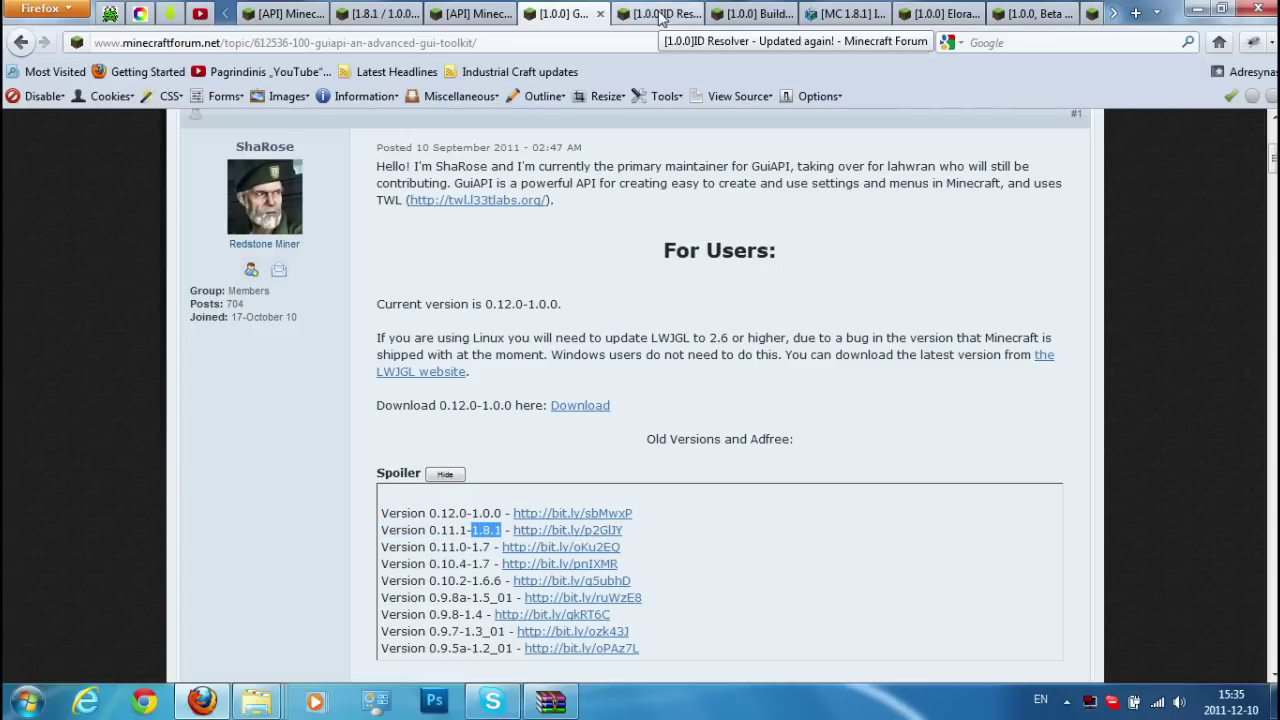
# Step: Switch to the ID Resolver topic, look through its description and conflict menu images, and go to the Download section
pyautogui.click(660, 17)
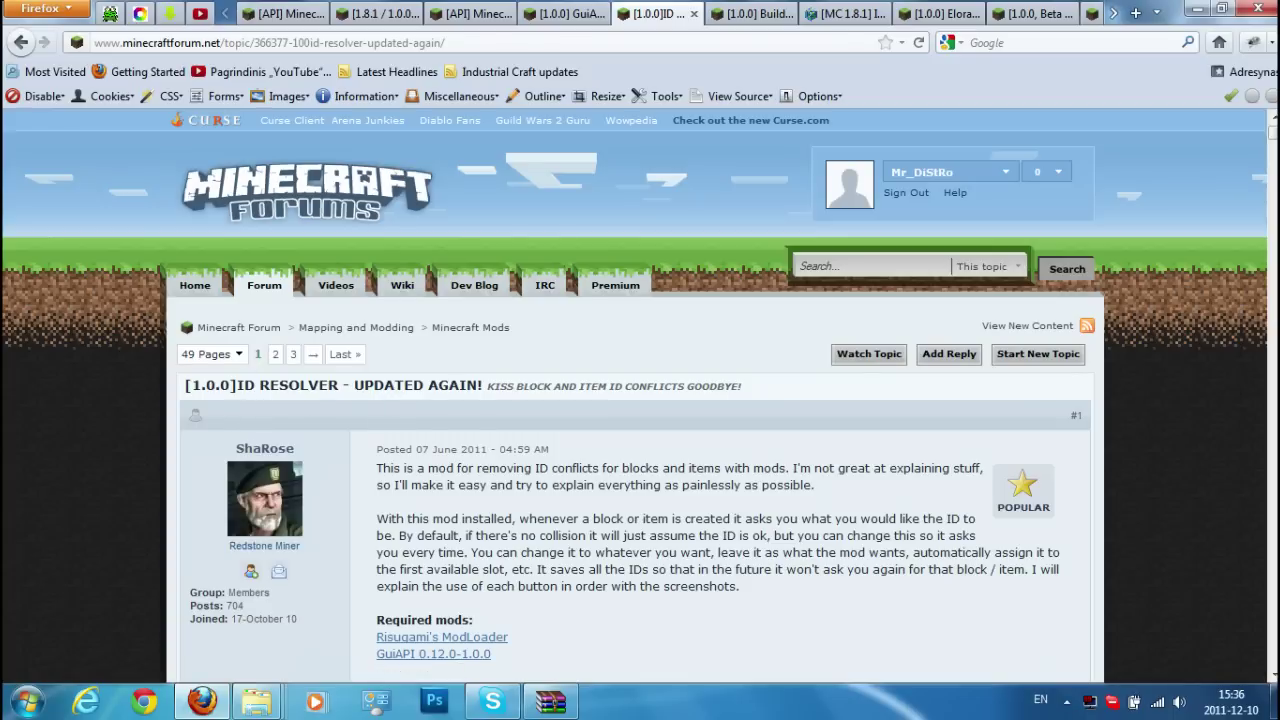
pyautogui.scroll(-3, 640, 400)
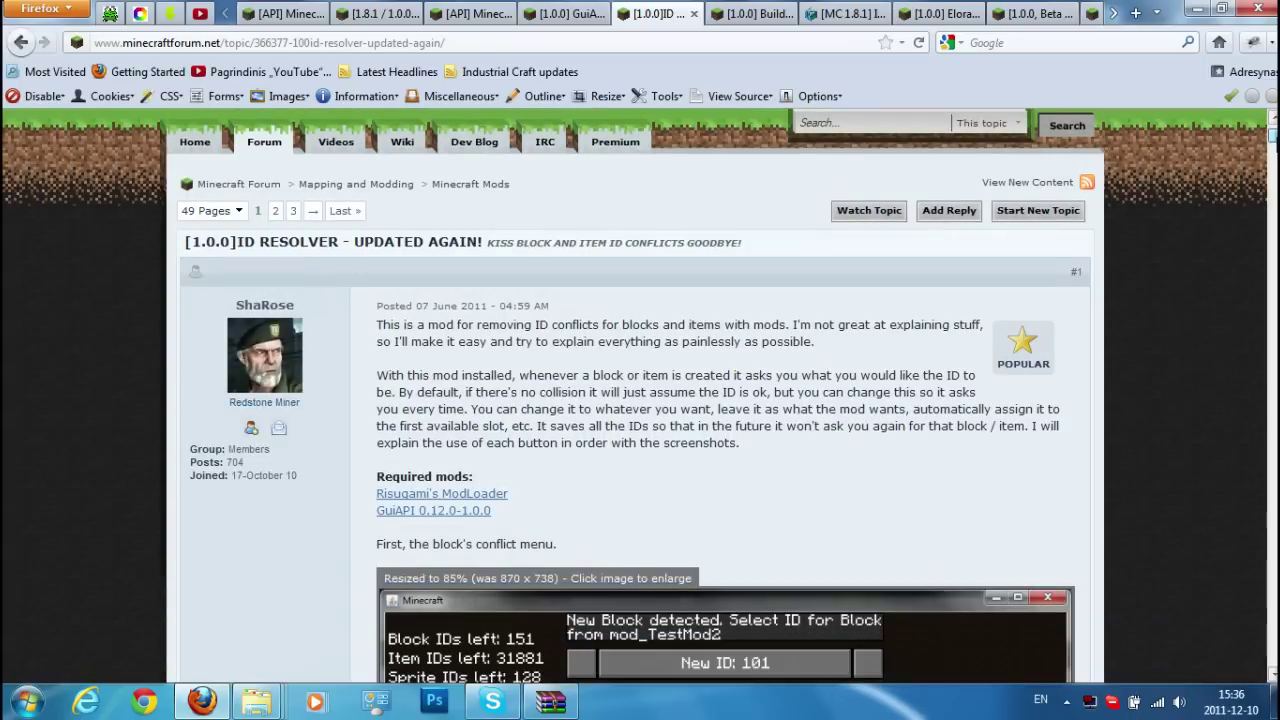
pyautogui.scroll(-10, 640, 400)
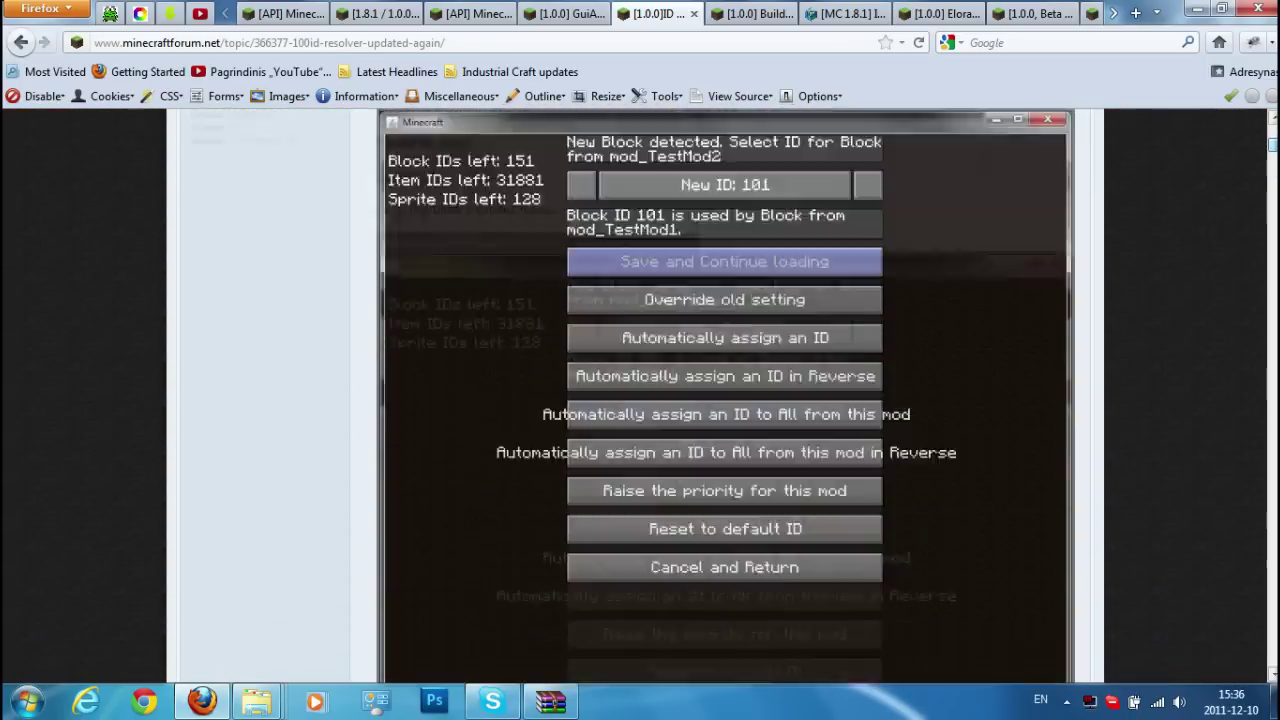
pyautogui.scroll(-1, 476, 270)
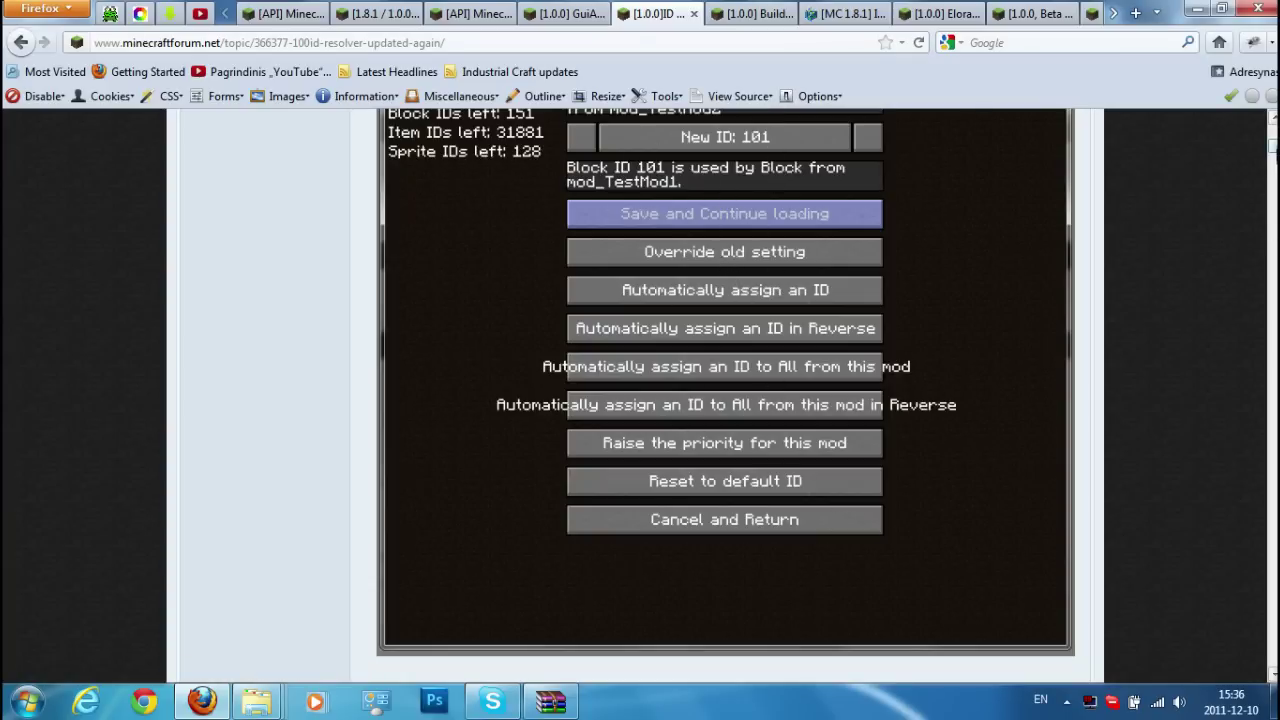
pyautogui.scroll(4, 1272, 146)
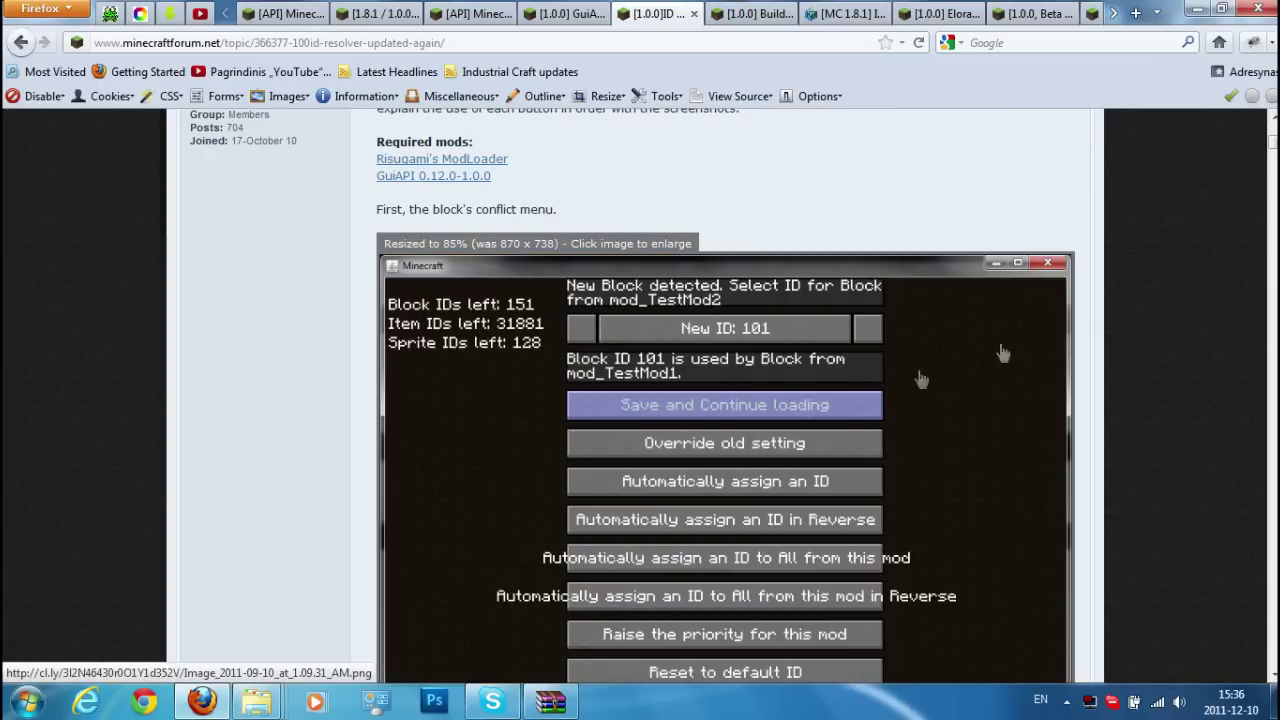
pyautogui.scroll(6, 1272, 146)
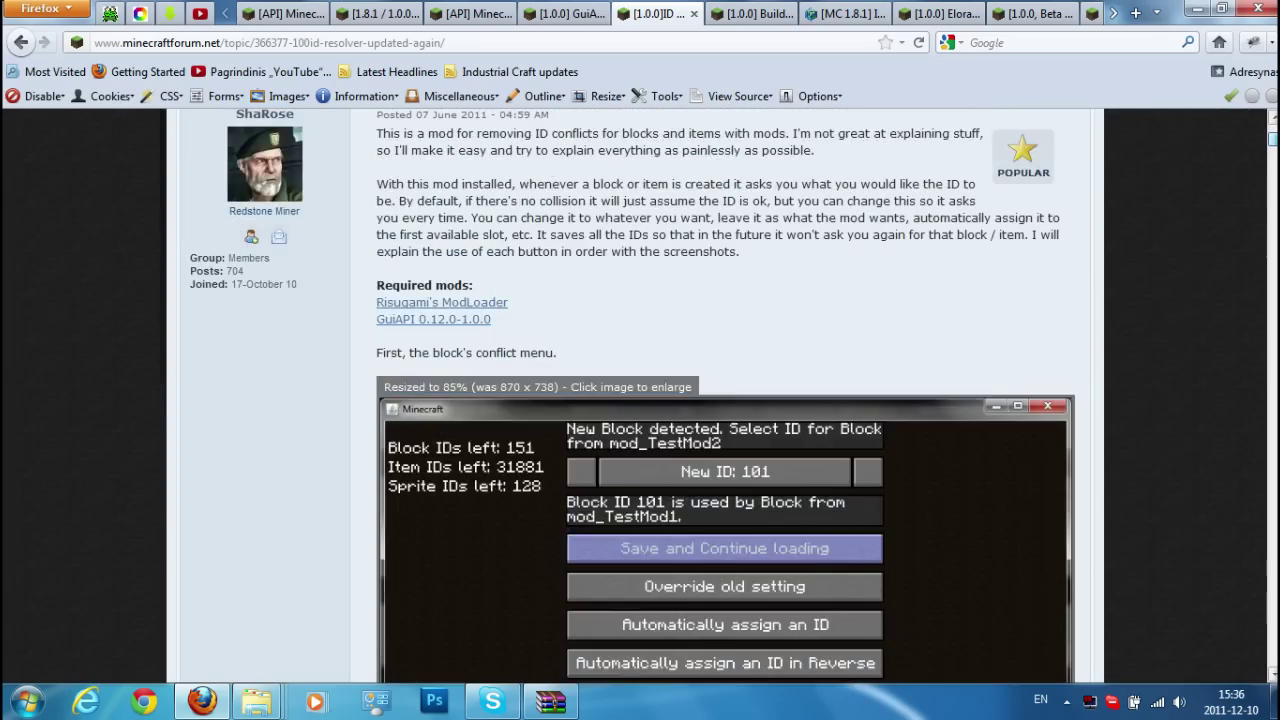
pyautogui.scroll(-12, 1272, 146)
pyautogui.scroll(-15, 1272, 146)
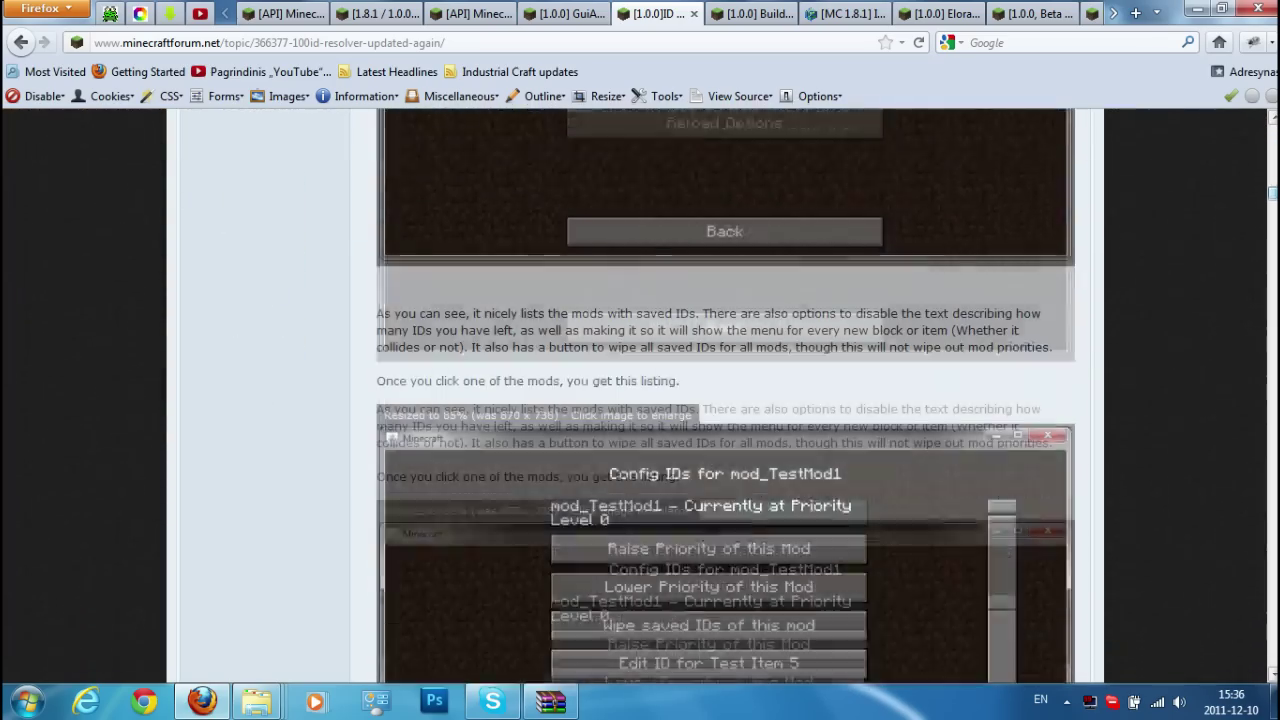
pyautogui.moveTo(1272, 192); pyautogui.dragTo(1273, 250)
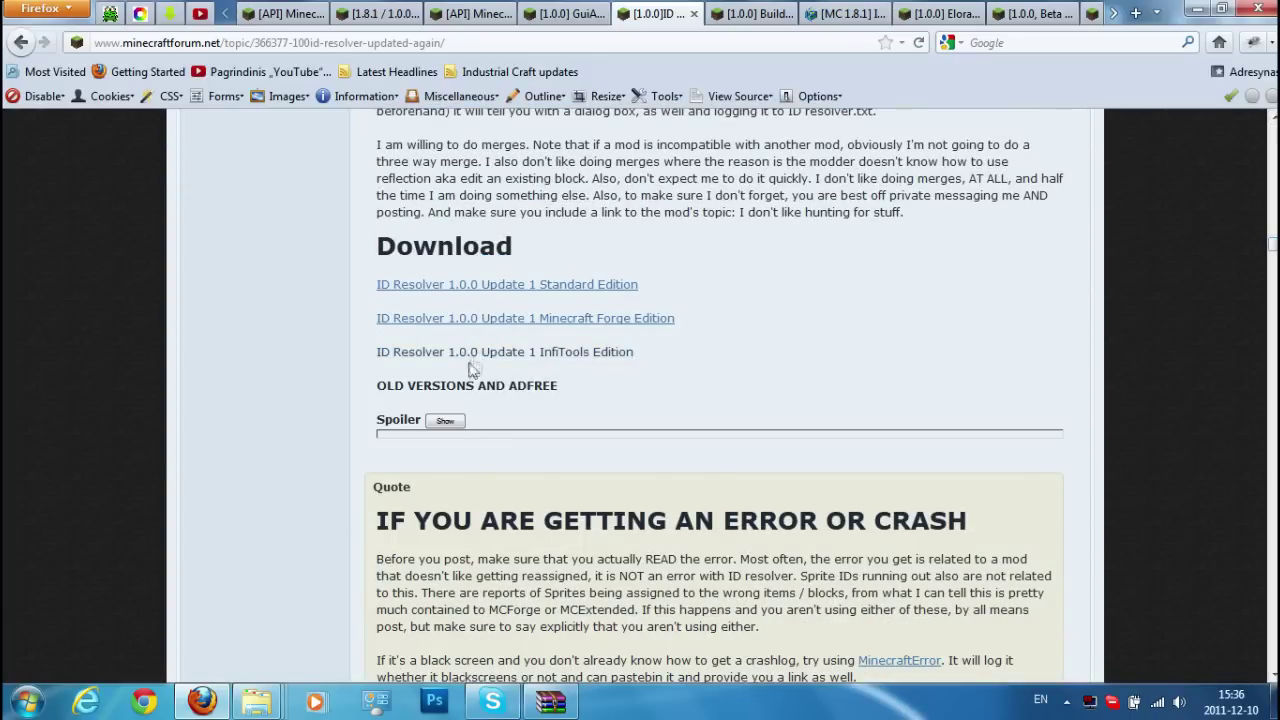
# Step: Highlight the OLD VERSIONS AND ADFREE heading and expand the spoiler beneath it
pyautogui.moveTo(385, 386); pyautogui.dragTo(567, 393)
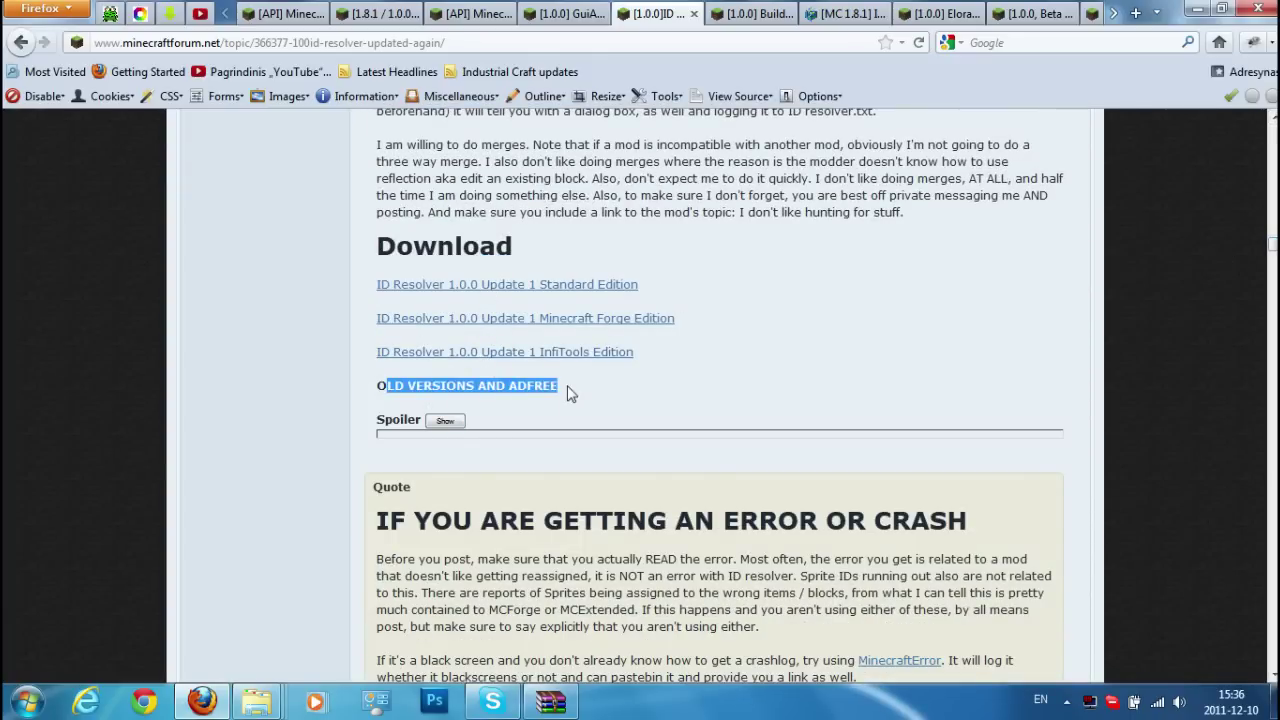
pyautogui.click(452, 422)
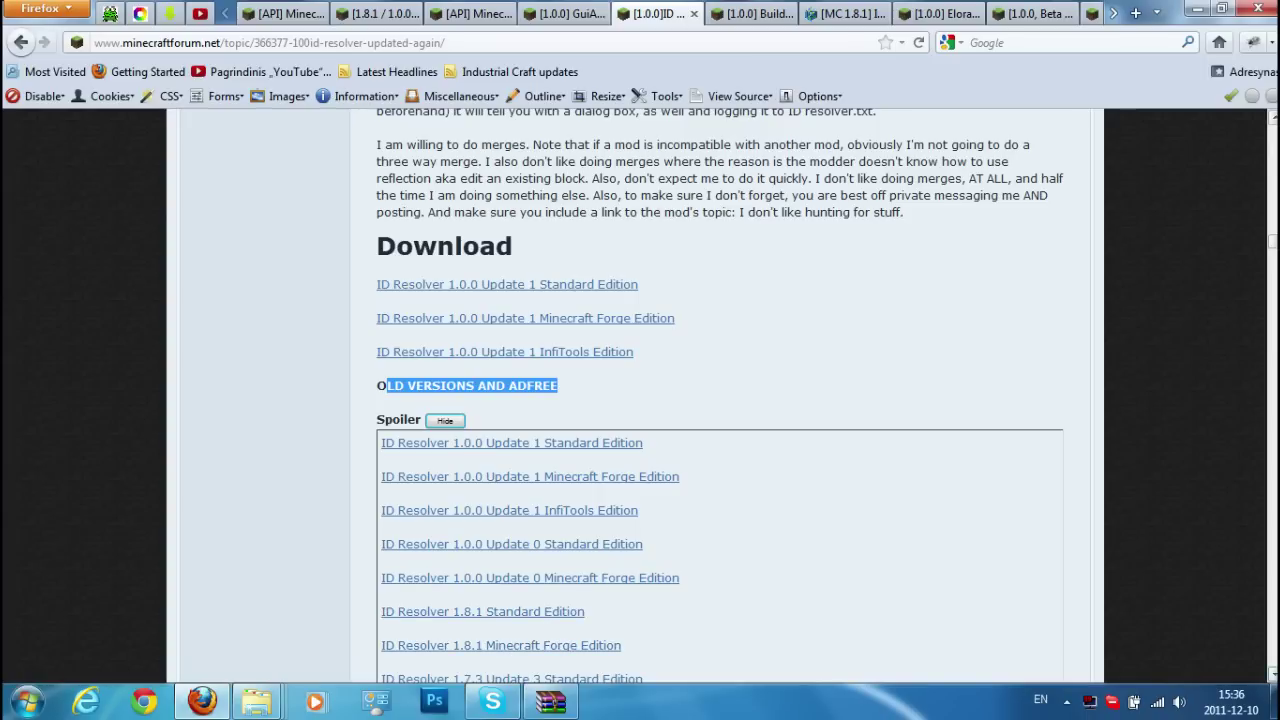
pyautogui.scroll(-1, 386, 629)
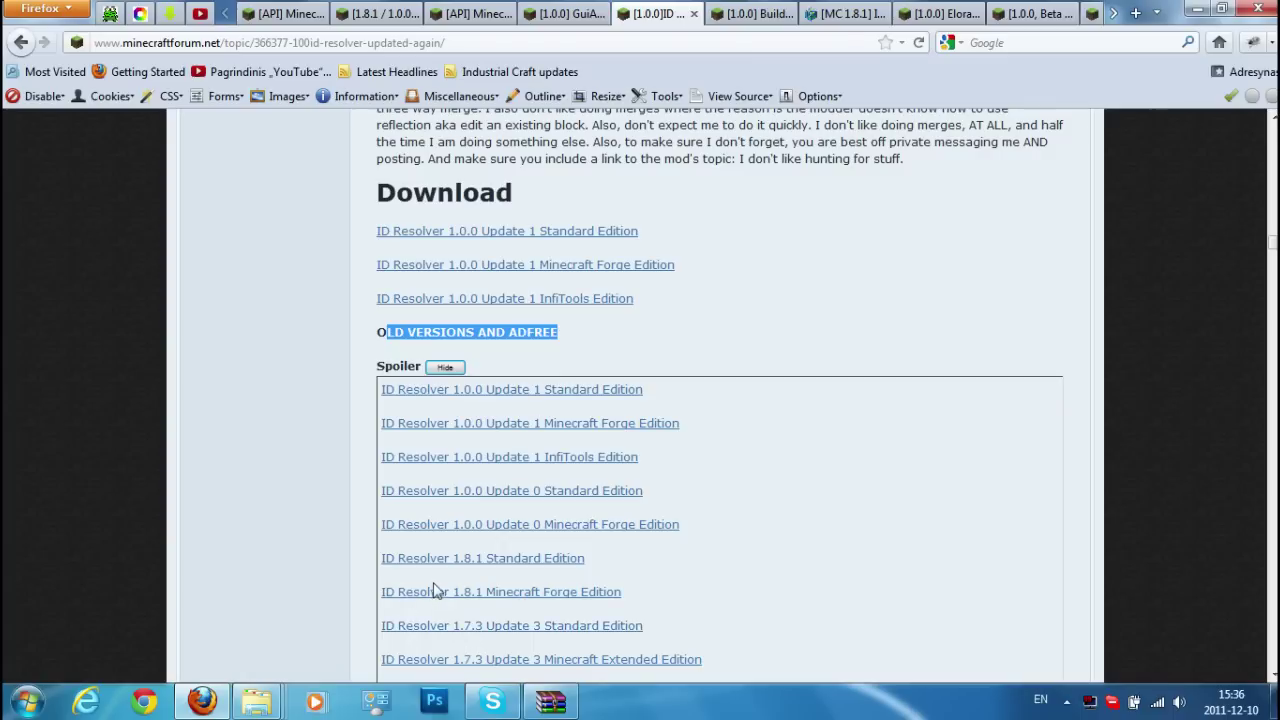
# Step: Highlight both ID Resolver 1.8.1 edition links, then only the ID Resolver 1.8.1 Minecraft Forge Edition link
pyautogui.moveTo(378, 558); pyautogui.dragTo(654, 591)
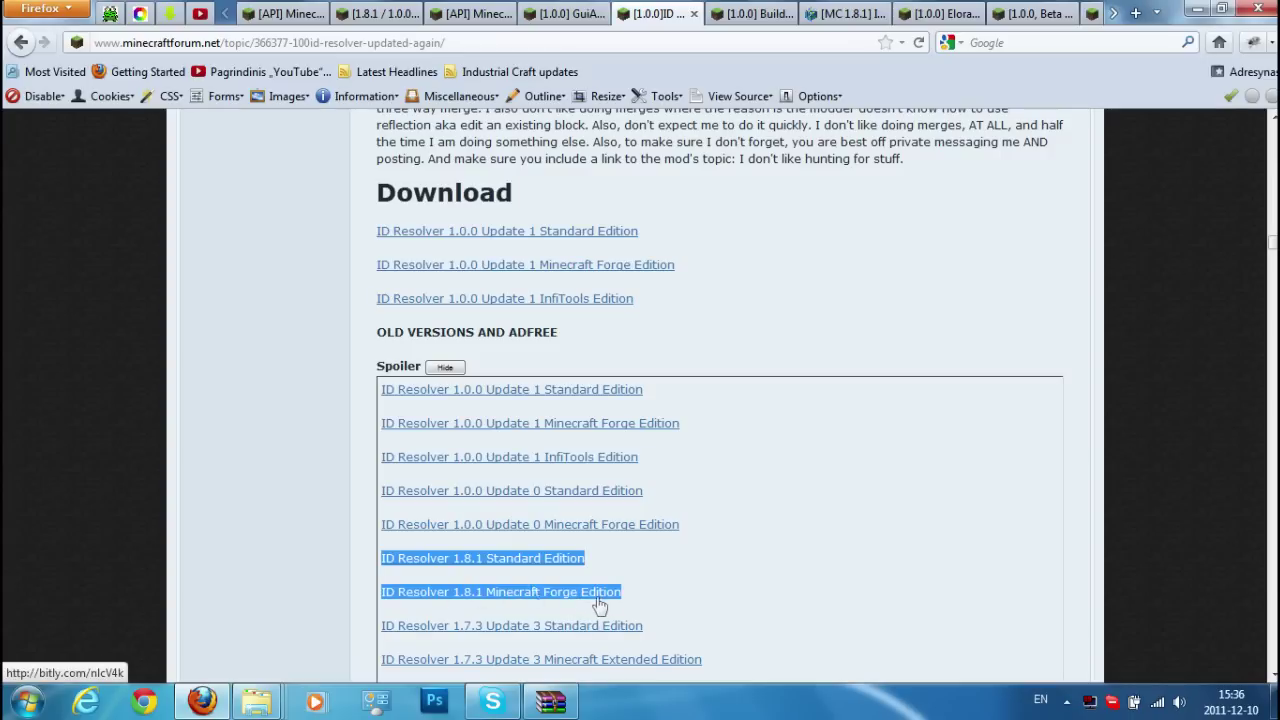
pyautogui.click(460, 570)
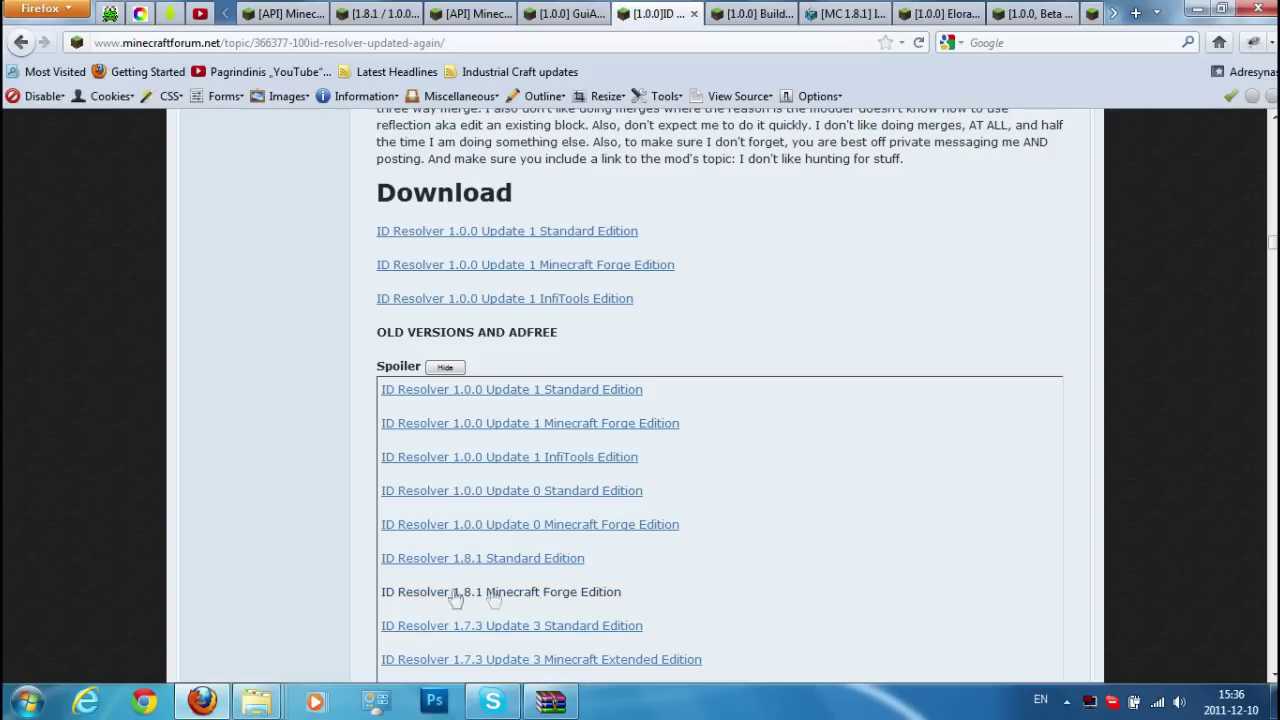
pyautogui.moveTo(711, 594); pyautogui.dragTo(370, 598)
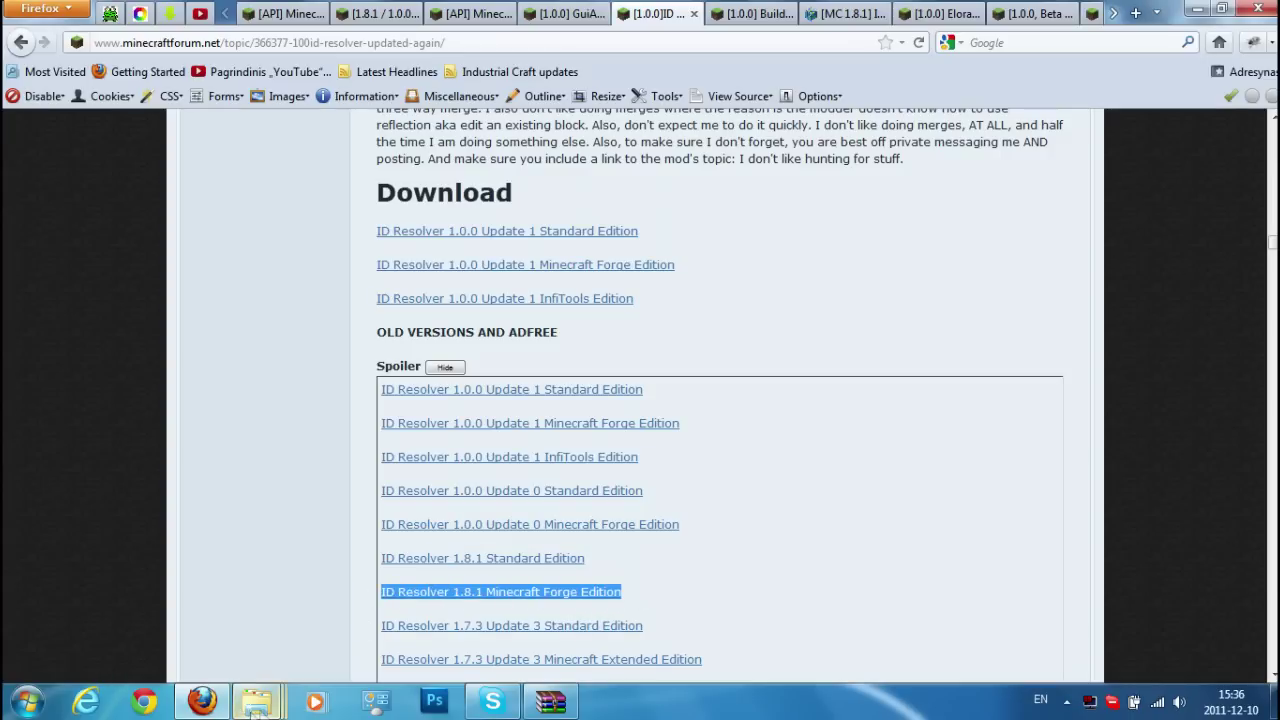
# Step: Bring up the Minecraft failai folder and select the GuiAPI, ID Resolver and IndustrialCraft files in turn, then the 7Buildcraft folder
pyautogui.moveTo(262, 712)
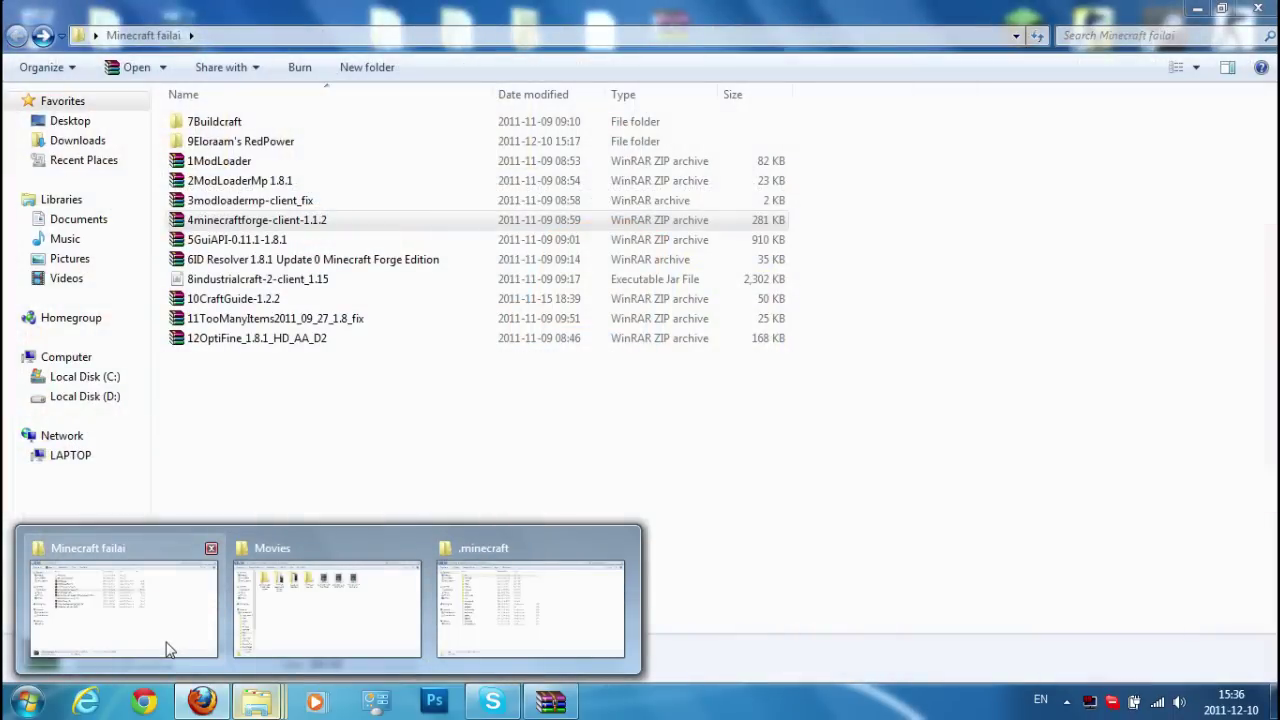
pyautogui.click(169, 646)
pyautogui.click(283, 240)
pyautogui.click(286, 259)
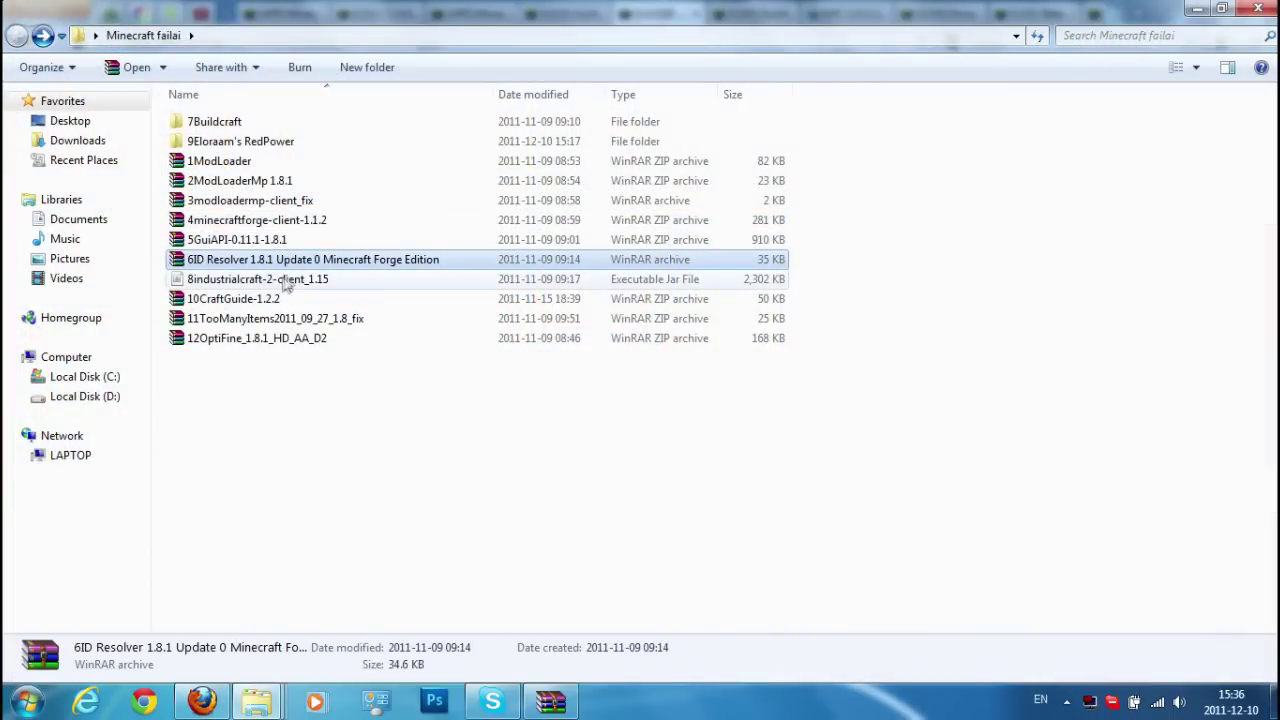
pyautogui.click(288, 279)
pyautogui.click(211, 122)
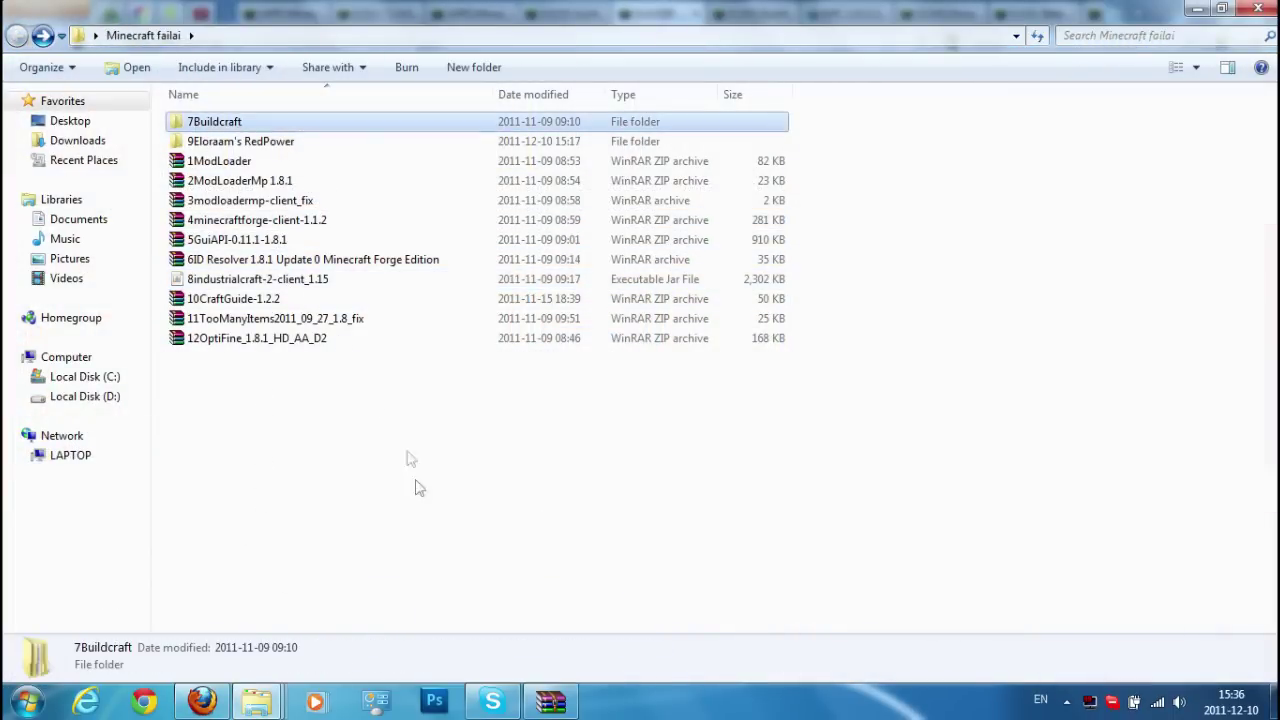
# Step: Return to Firefox, switch to the BuildCraft topic and jump to the start of its page
pyautogui.click(218, 703)
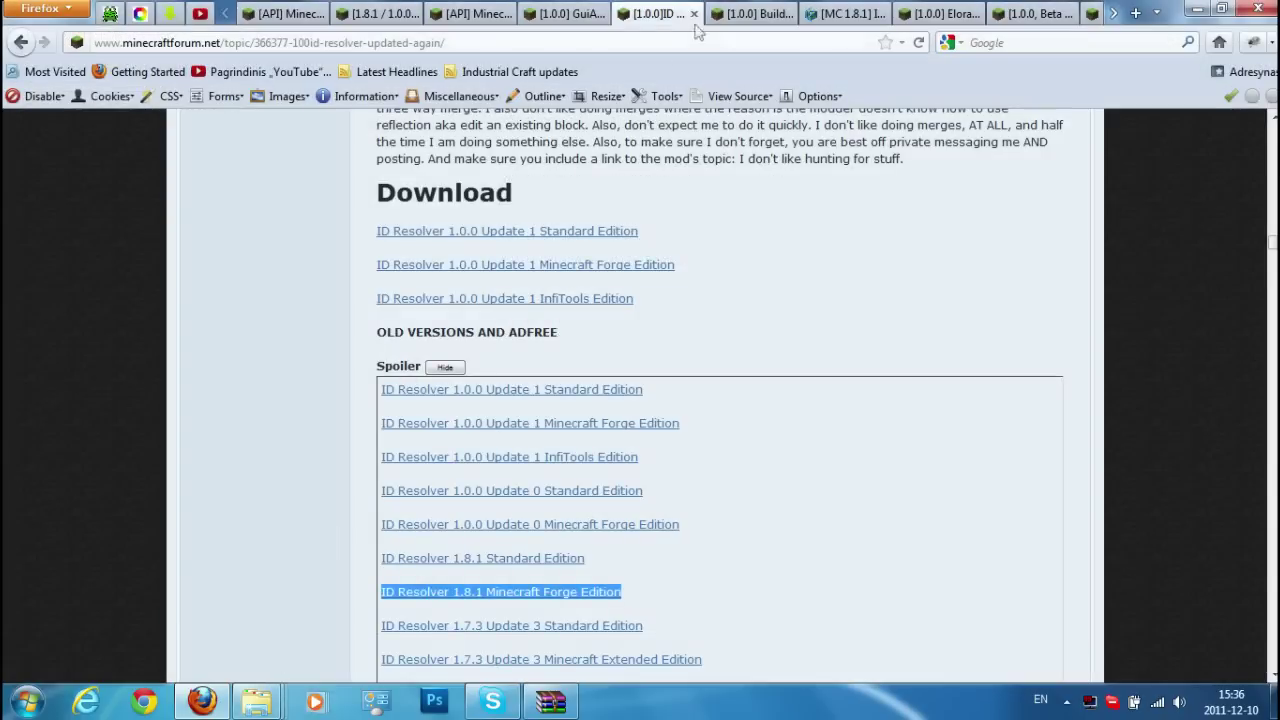
pyautogui.click(770, 16)
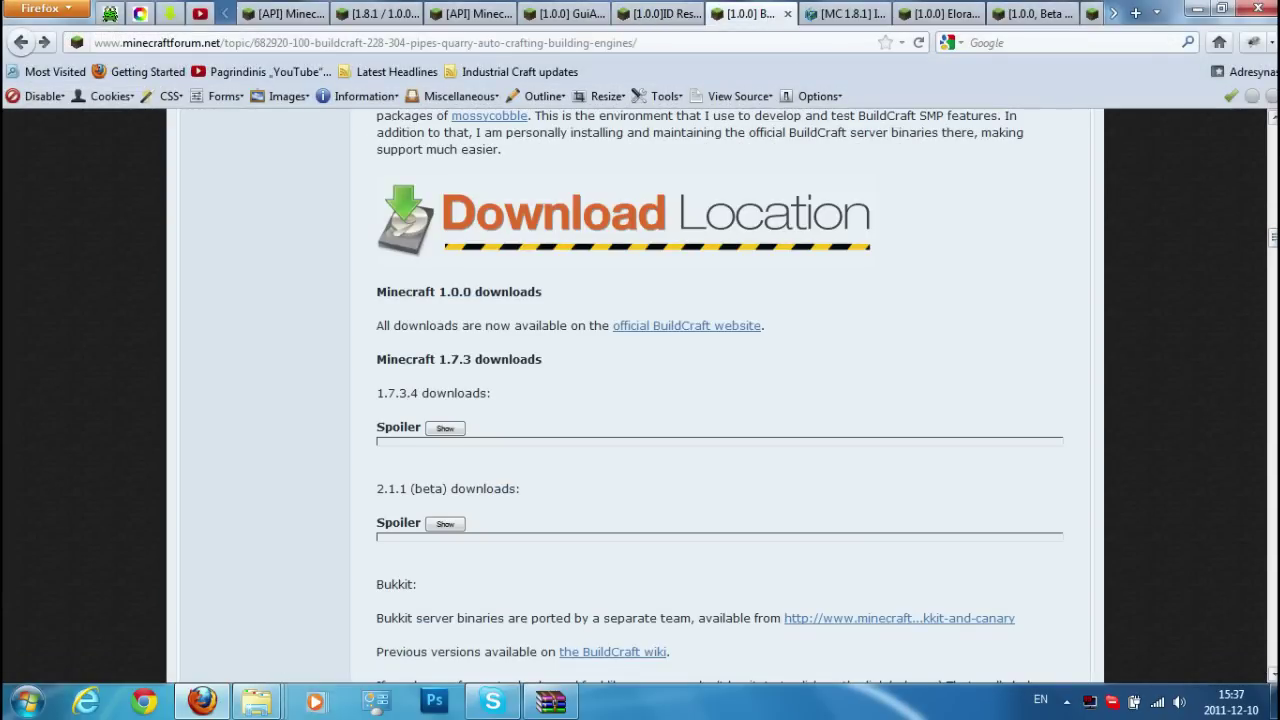
pyautogui.press('Home')
# Step: Go to the topic's Download Location section, open the official BuildCraft website and view its Minecraft 1.0.0 client downloads
pyautogui.scroll(-15, 640, 398)
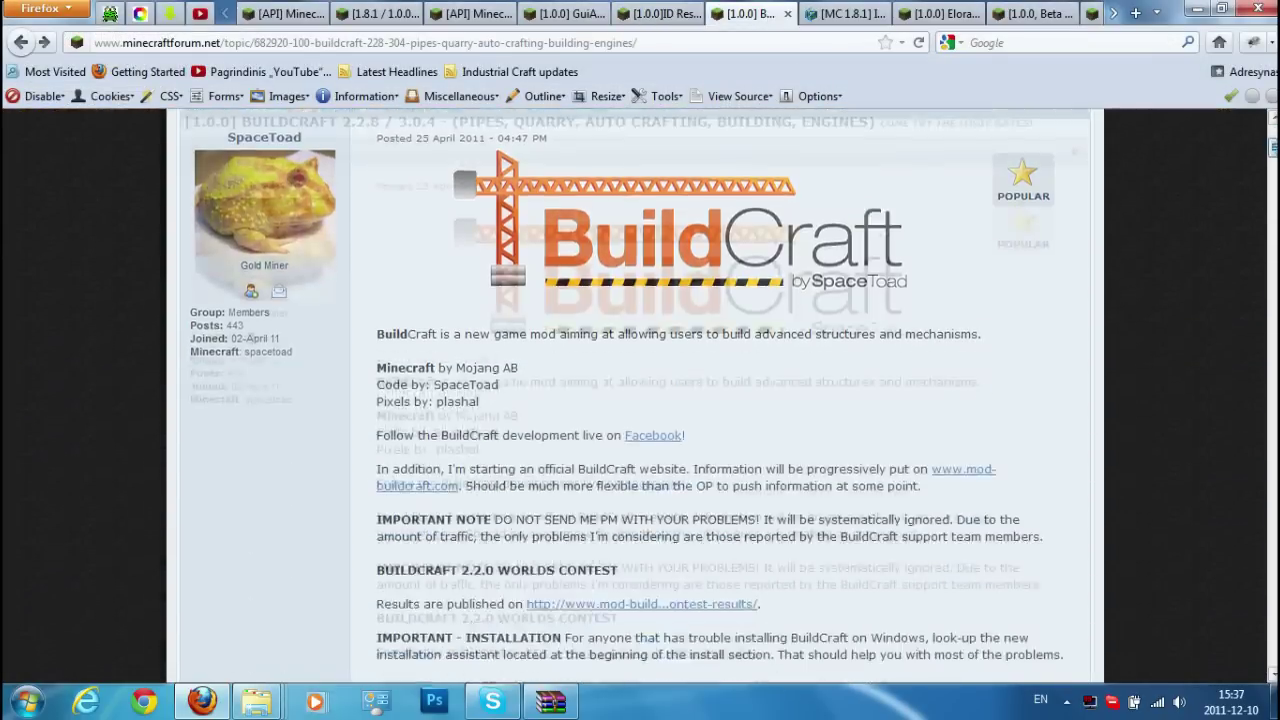
pyautogui.scroll(-10, 1002, 260)
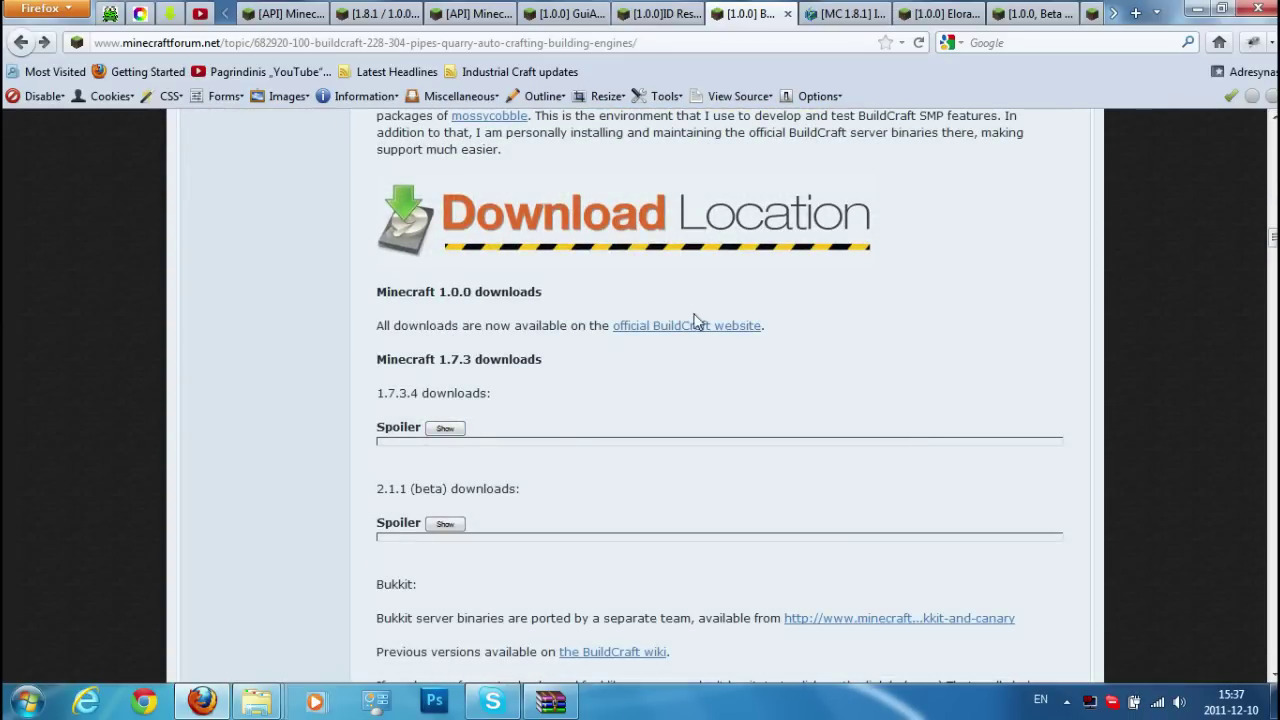
pyautogui.click(692, 338)
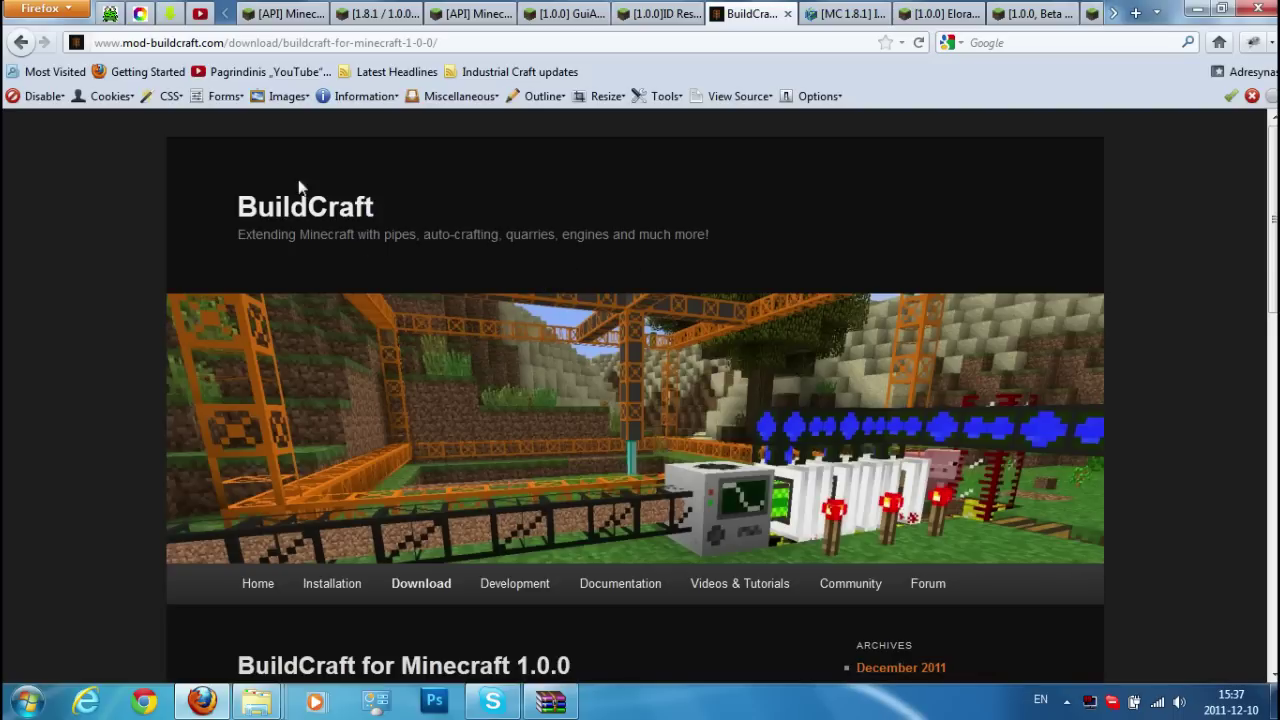
pyautogui.scroll(-5, 1160, 200)
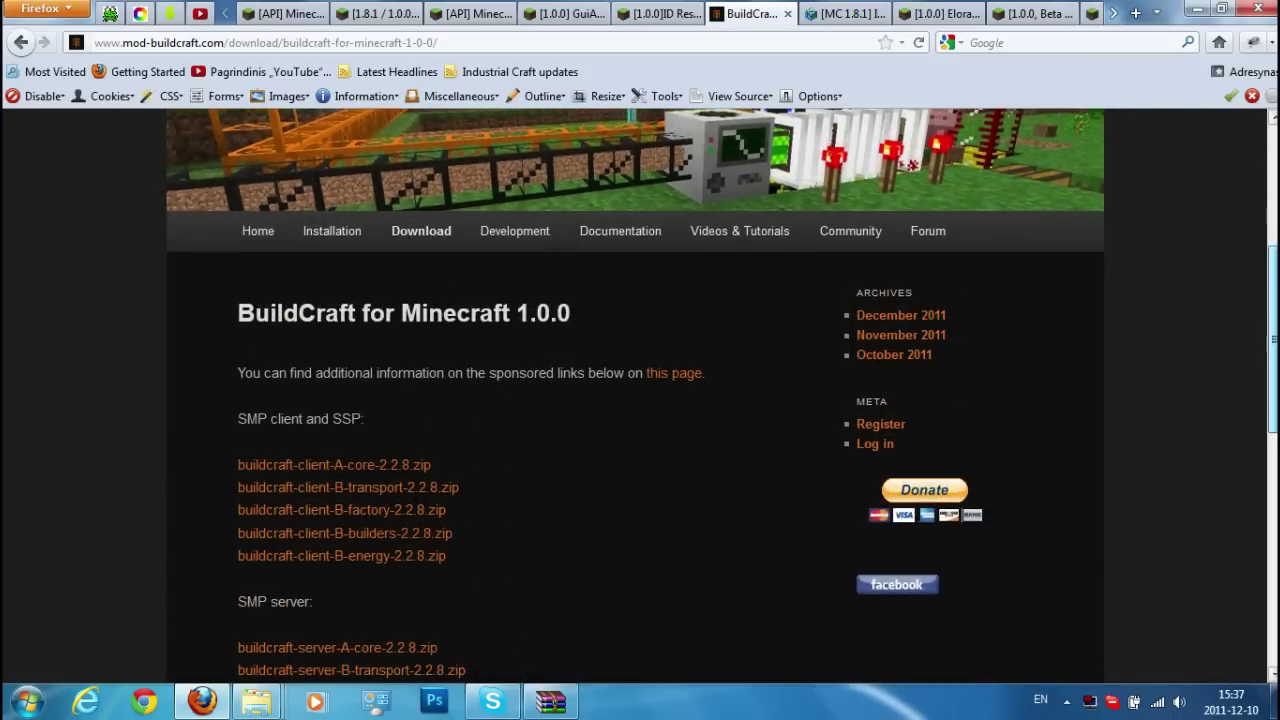
# Step: Look over the BuildCraft 1.0.0 downloads, then open the site's Download page and go to its Previous Releases page
pyautogui.scroll(-4, 640, 400)
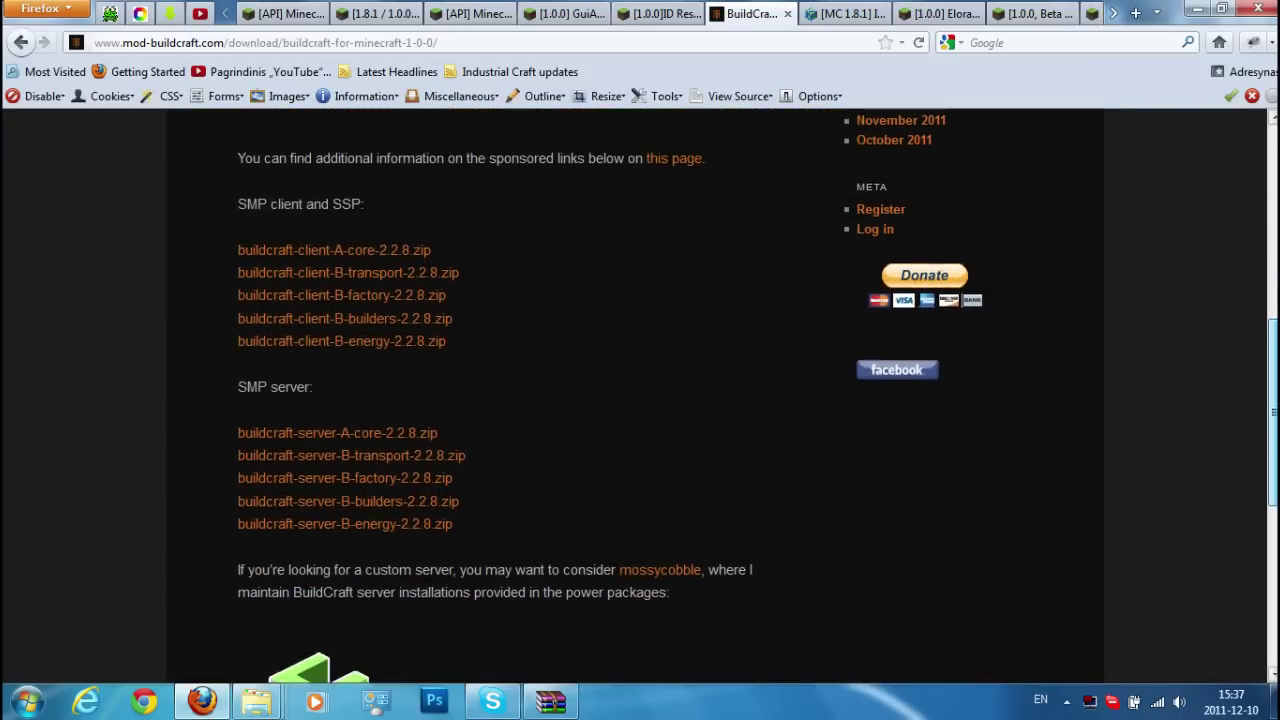
pyautogui.scroll(-6, 640, 400)
pyautogui.scroll(12, 600, 350)
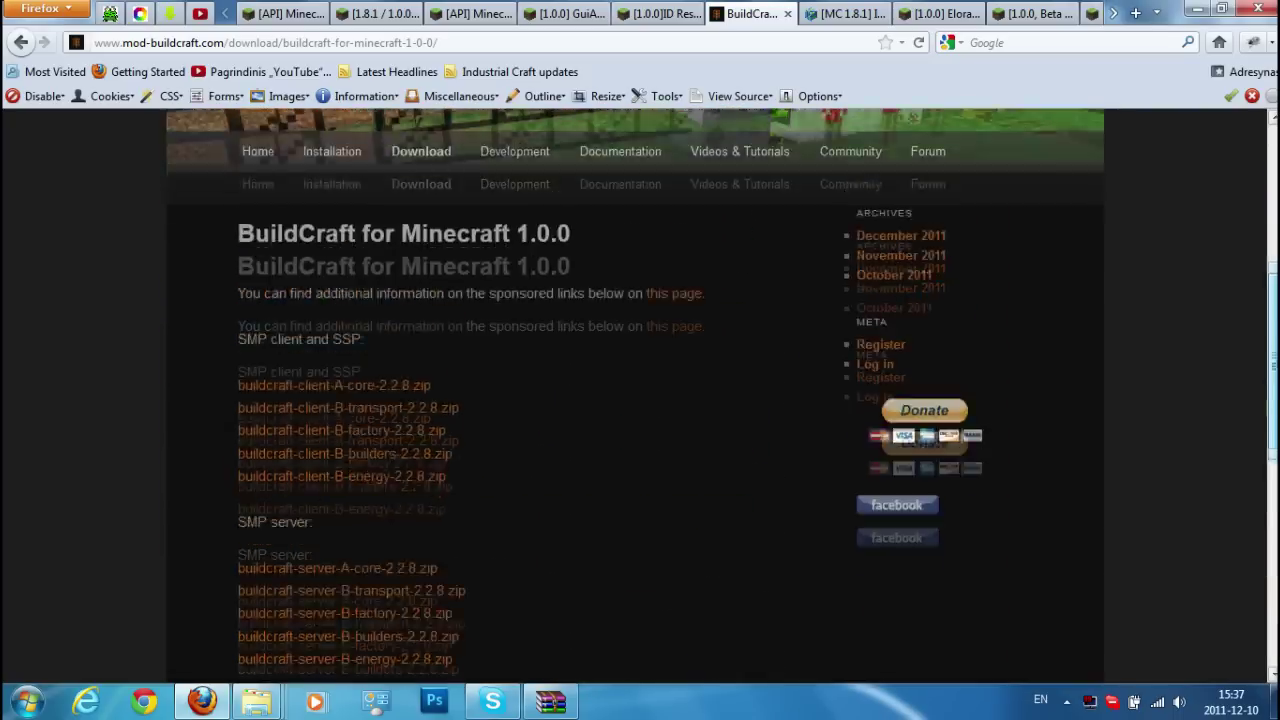
pyautogui.click(412, 292)
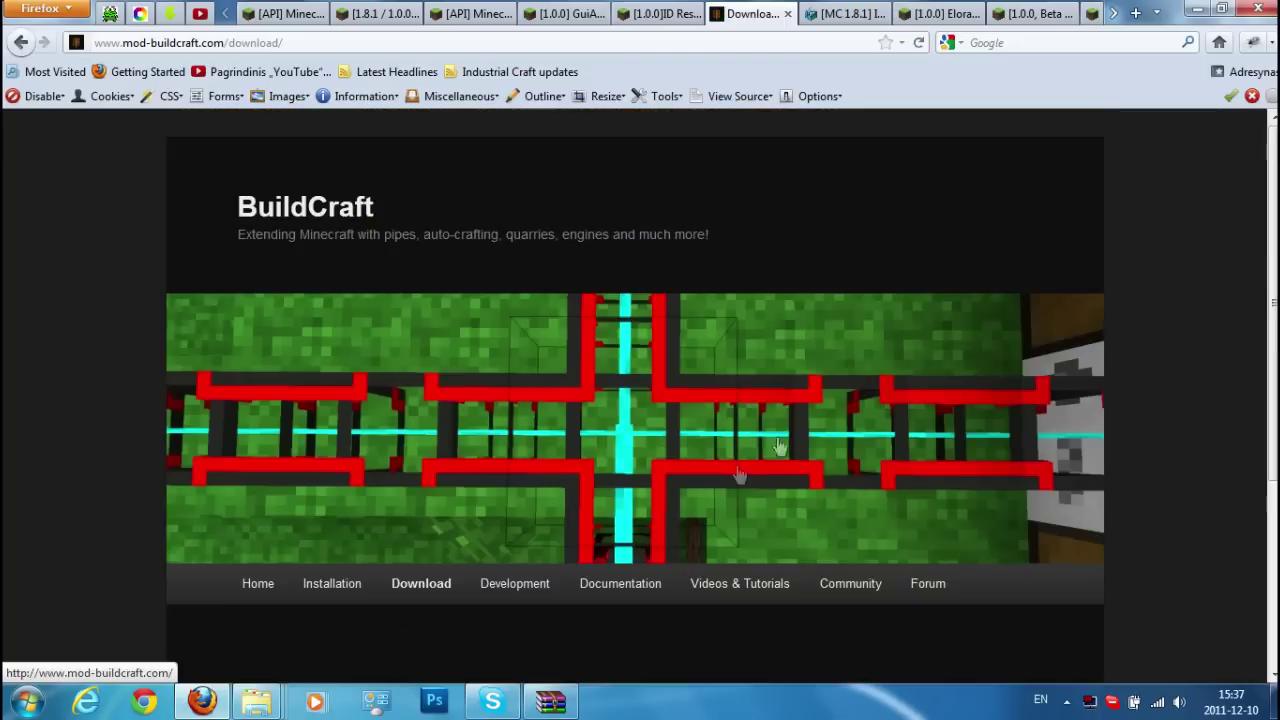
pyautogui.moveTo(434, 591)
pyautogui.click(437, 658)
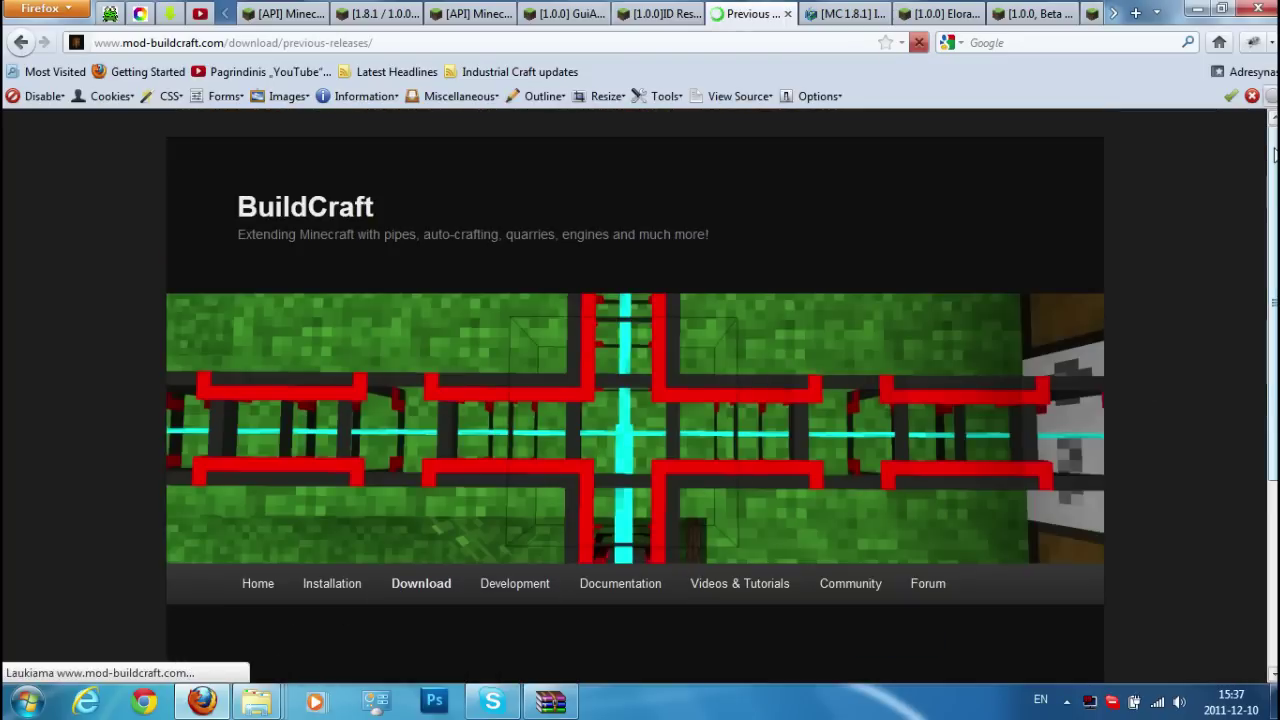
pyautogui.scroll(-5, 560, 418)
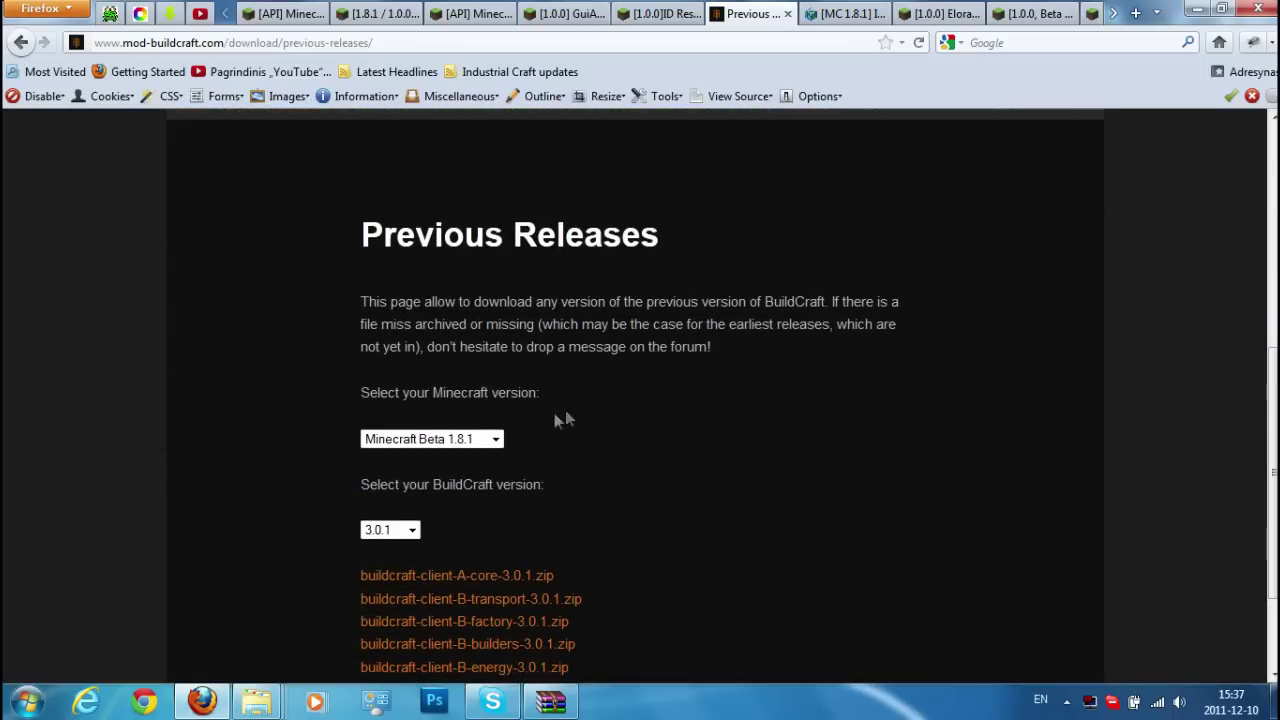
# Step: List the previous BuildCraft files for Minecraft Beta 1.8.1 with BuildCraft version 2.2.5
pyautogui.click(497, 440)
pyautogui.click(430, 456)
pyautogui.click(412, 531)
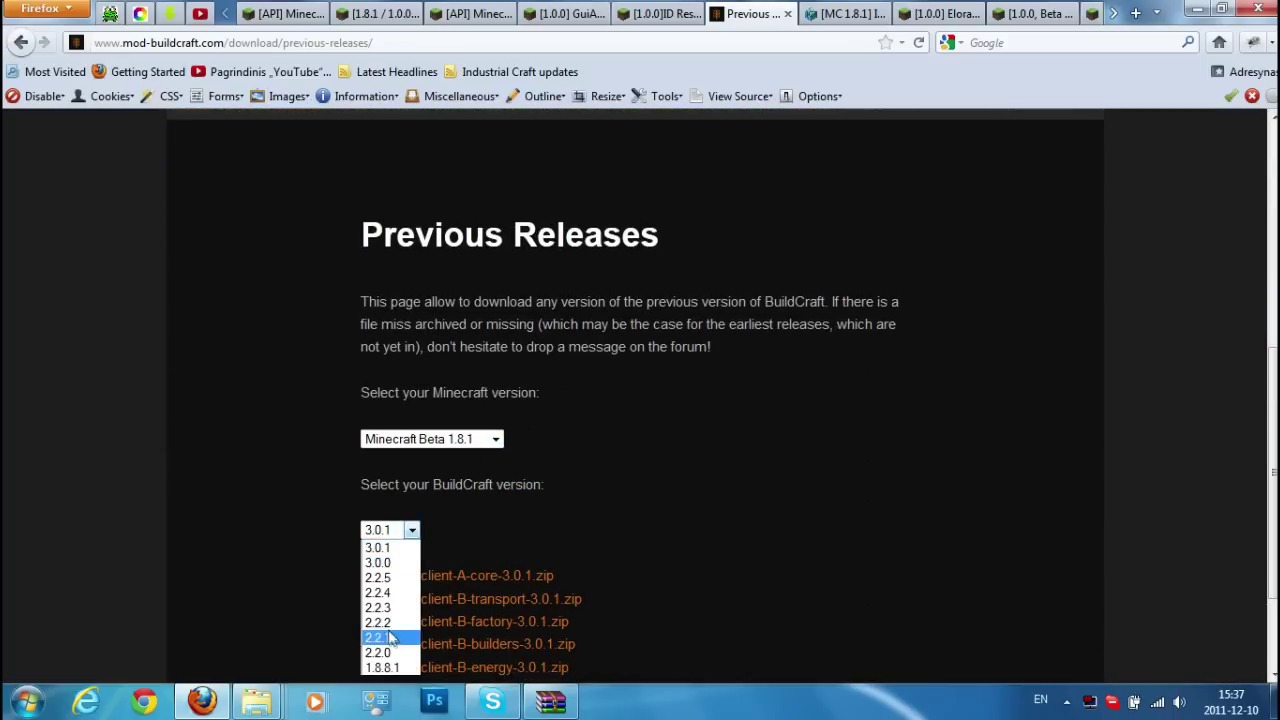
pyautogui.click(399, 580)
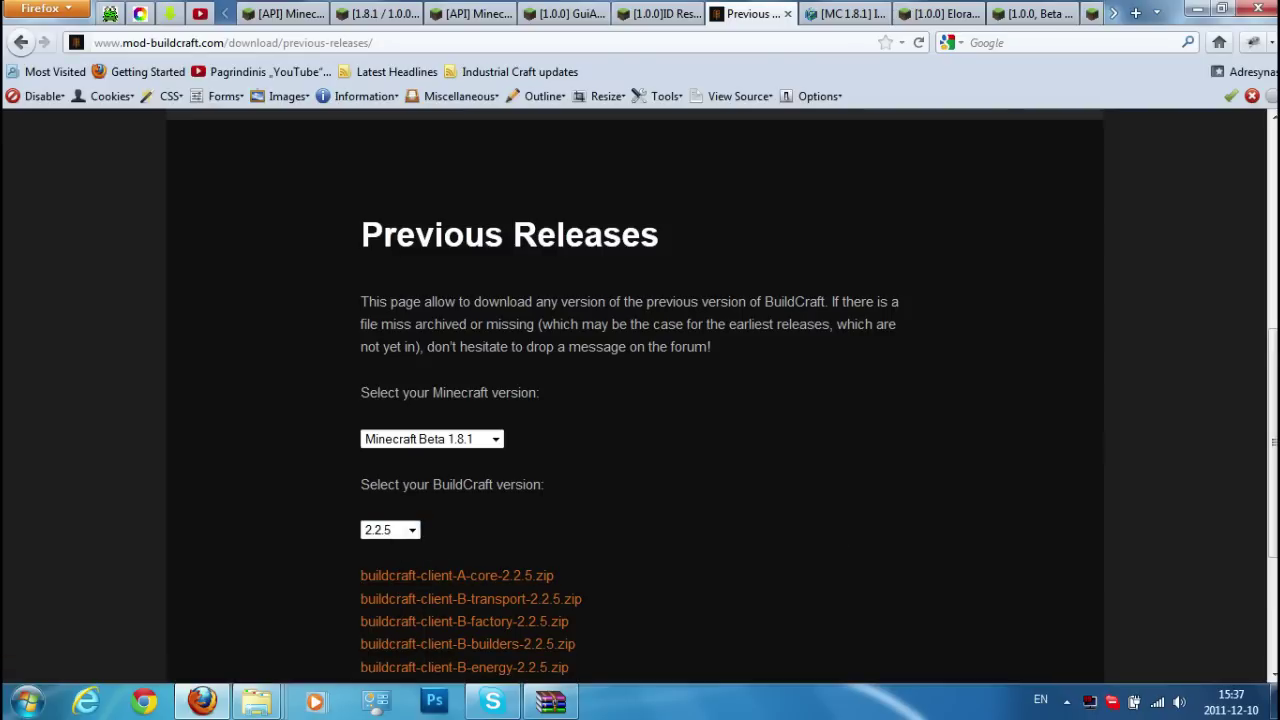
# Step: Switch to the Minecraft failai folder, open 7Buildcraft and select all five buildcraft-client 2.2.5 archives
pyautogui.click(257, 701)
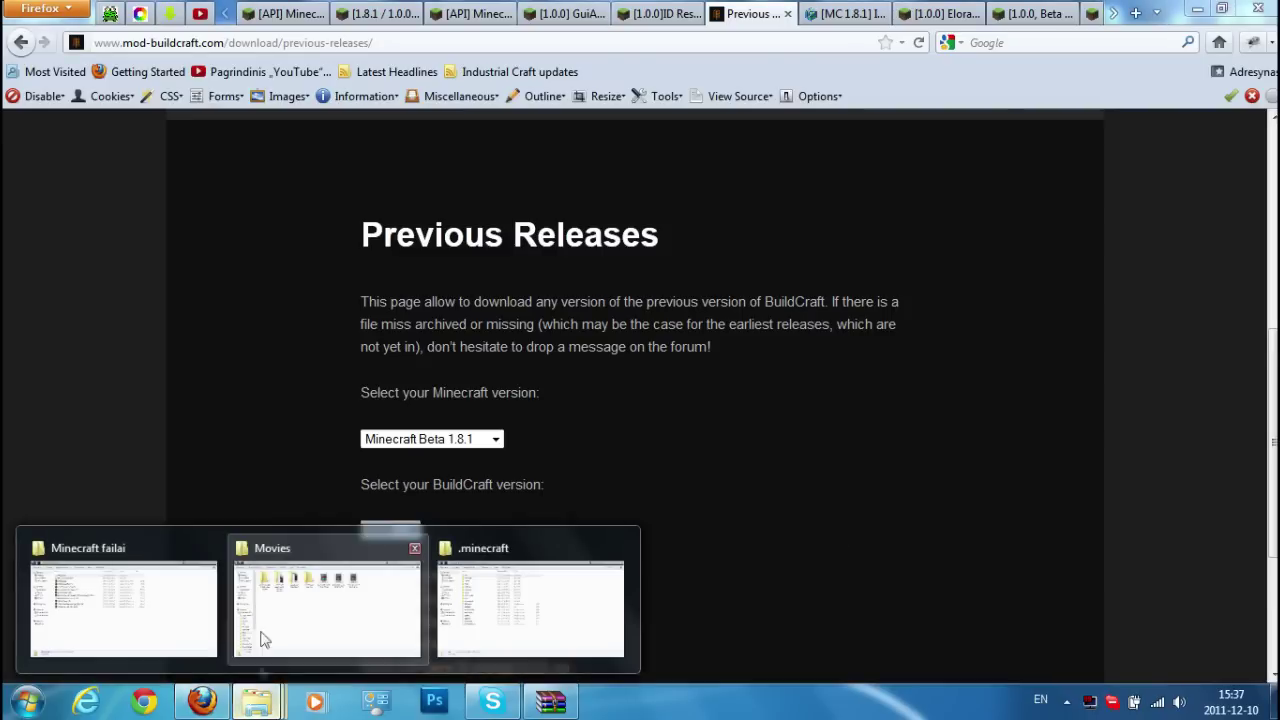
pyautogui.click(211, 591)
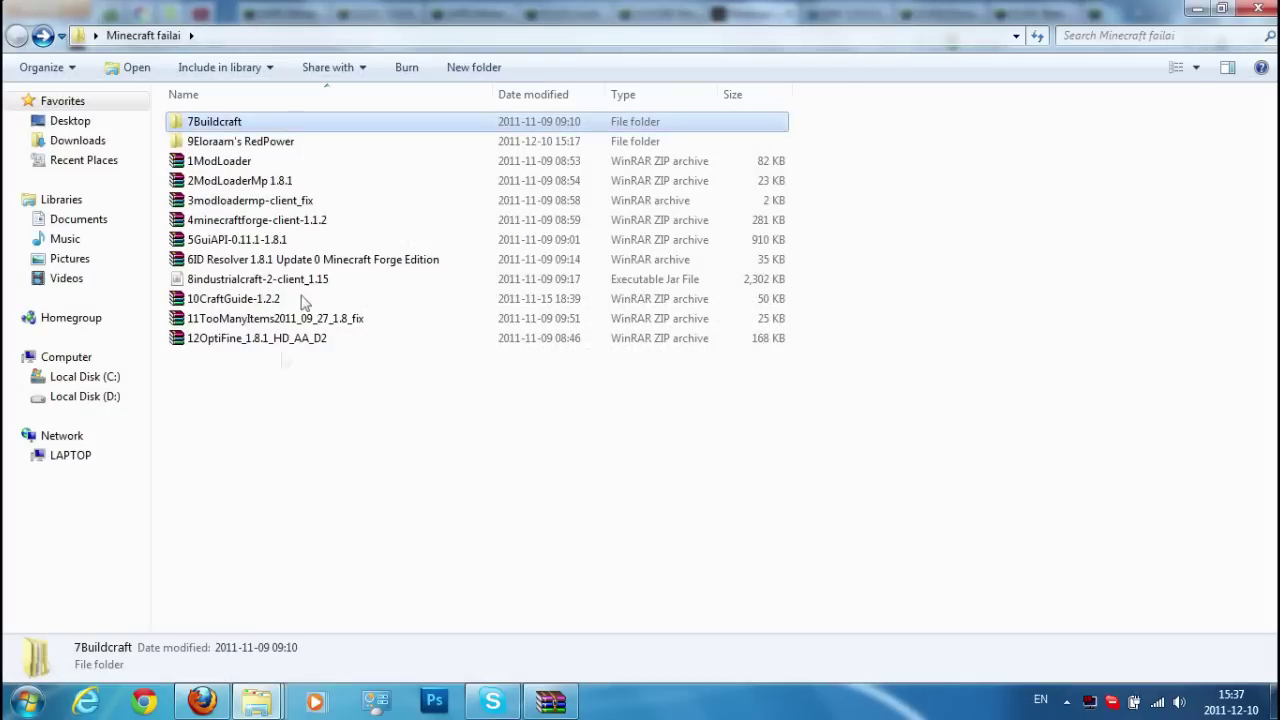
pyautogui.doubleClick(259, 122)
pyautogui.moveTo(297, 257); pyautogui.dragTo(272, 124)
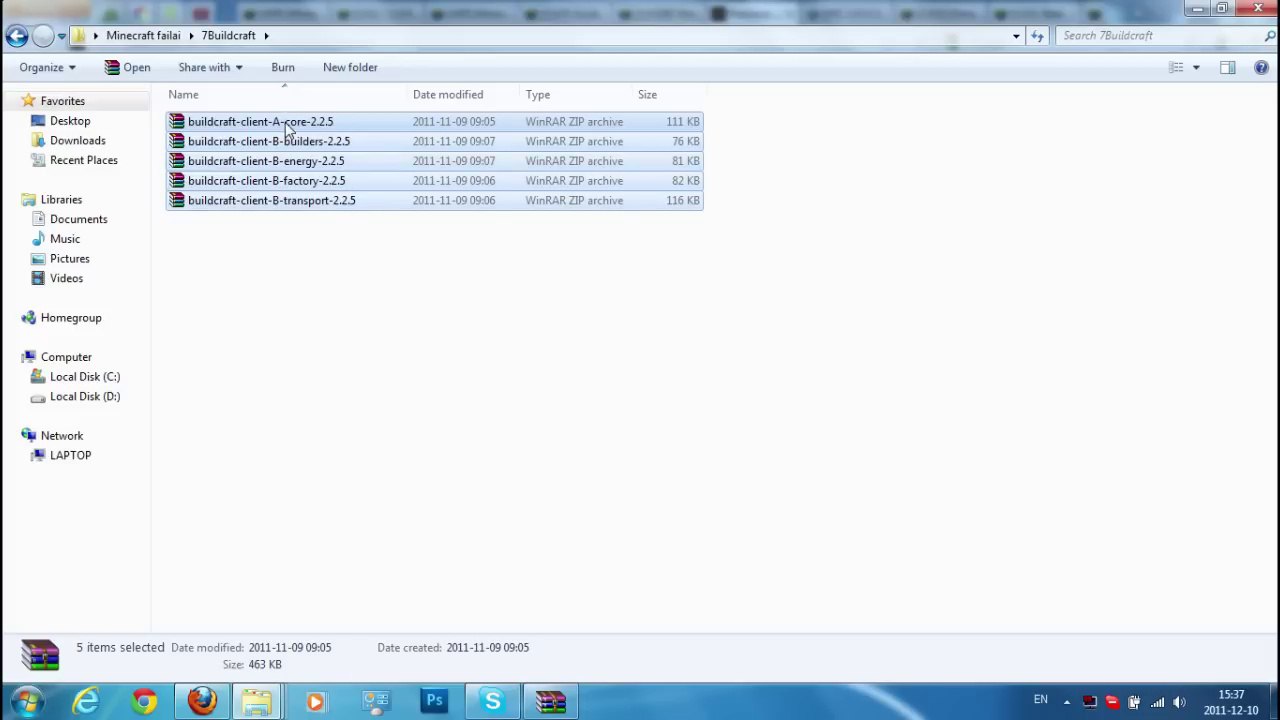
# Step: Return to Firefox and highlight the BuildCraft 2.2.5 client links, the server links, and the client links once more
pyautogui.click(204, 704)
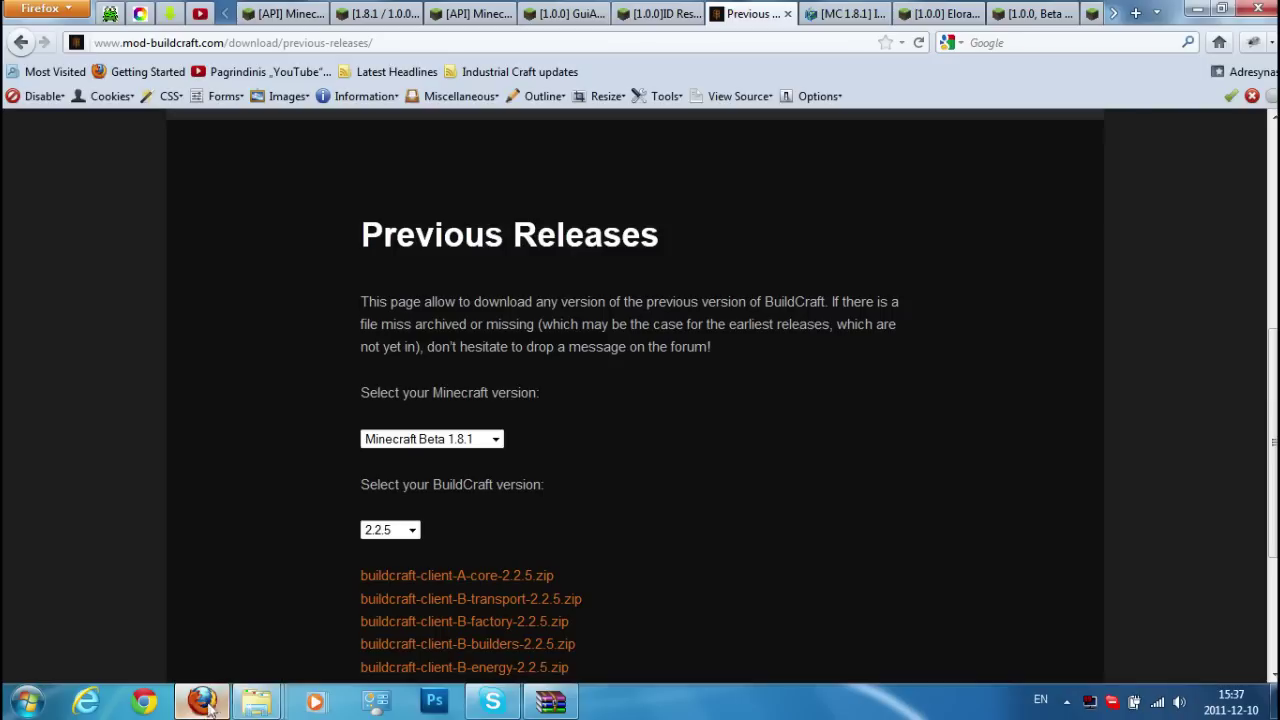
pyautogui.scroll(-4, 795, 620)
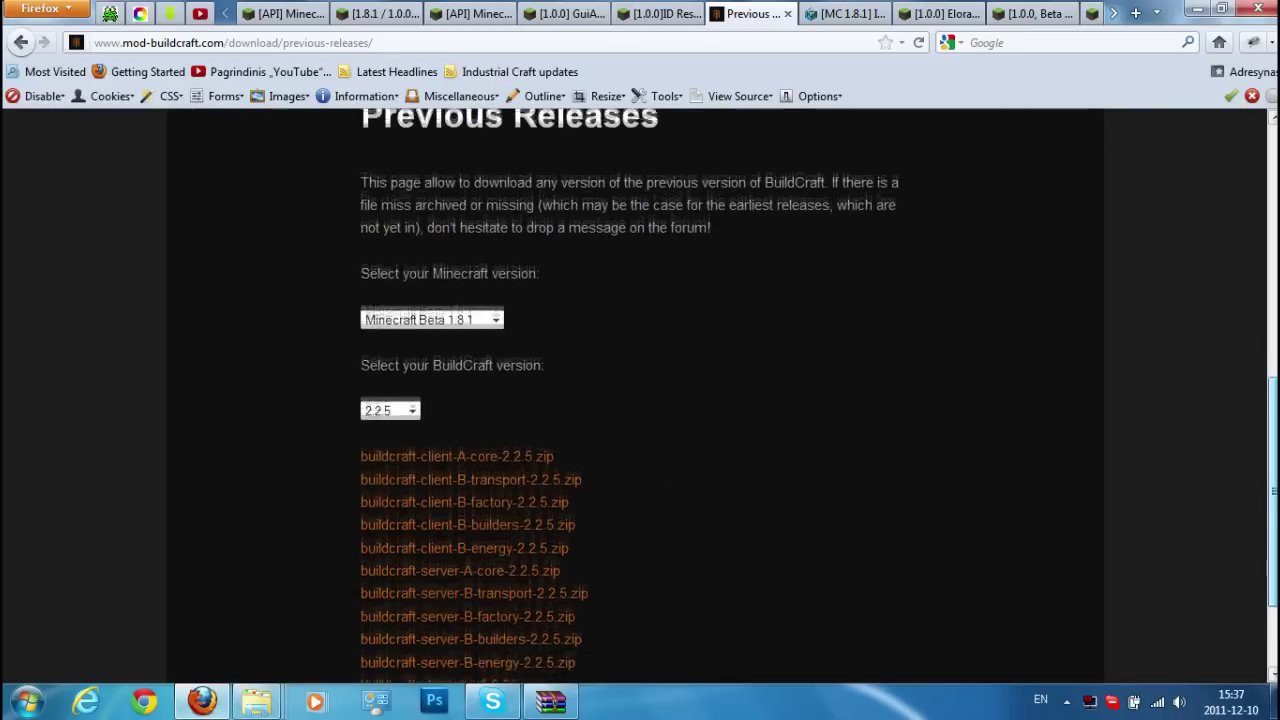
pyautogui.moveTo(600, 613); pyautogui.dragTo(320, 387)
pyautogui.click(245, 390)
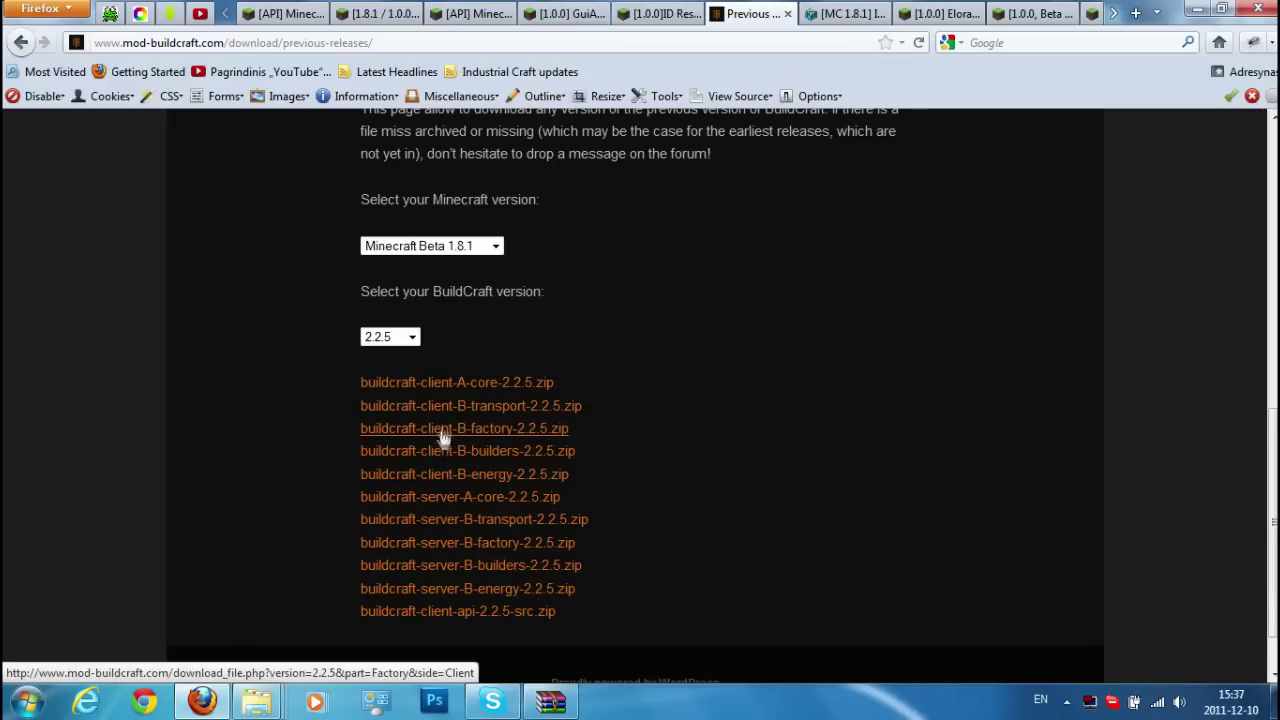
pyautogui.moveTo(620, 478); pyautogui.dragTo(295, 384)
pyautogui.moveTo(643, 588); pyautogui.dragTo(320, 486)
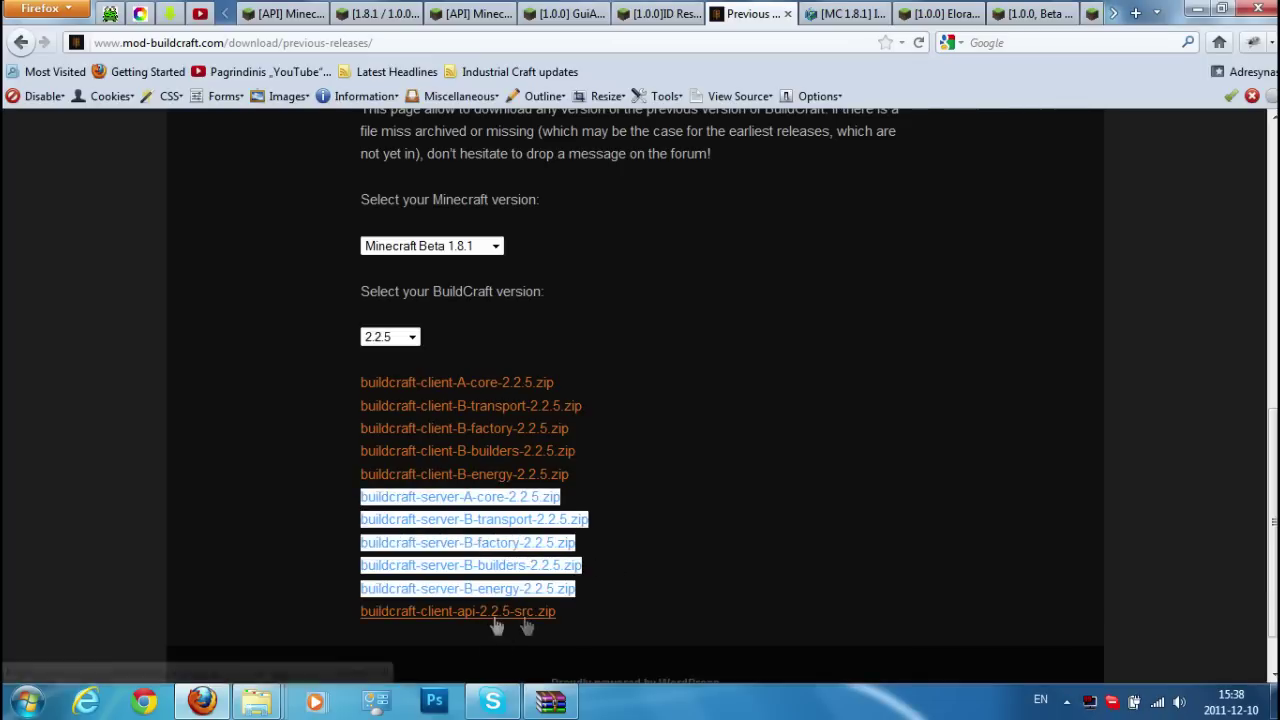
pyautogui.moveTo(670, 474); pyautogui.dragTo(334, 397)
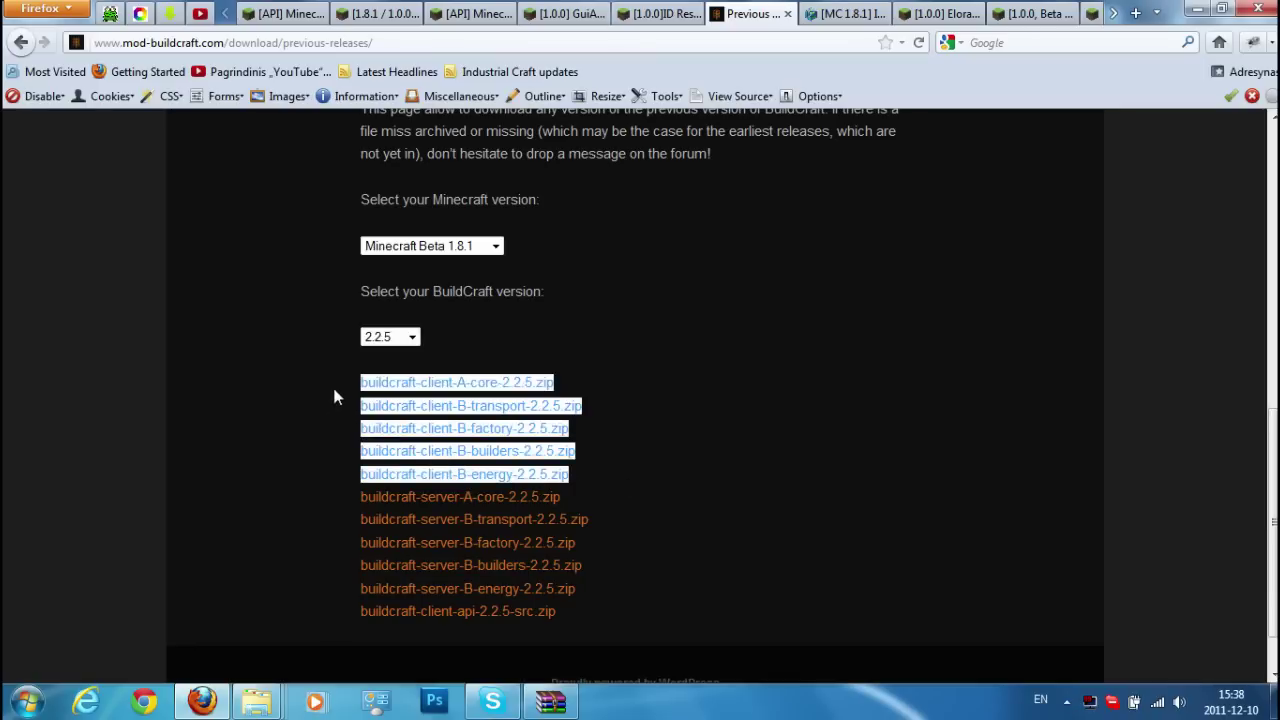
# Step: Set the BuildCraft version to 3.0.1 to show its files, then go back to the BuildCraft forum topic
pyautogui.click(410, 337)
pyautogui.click(390, 355)
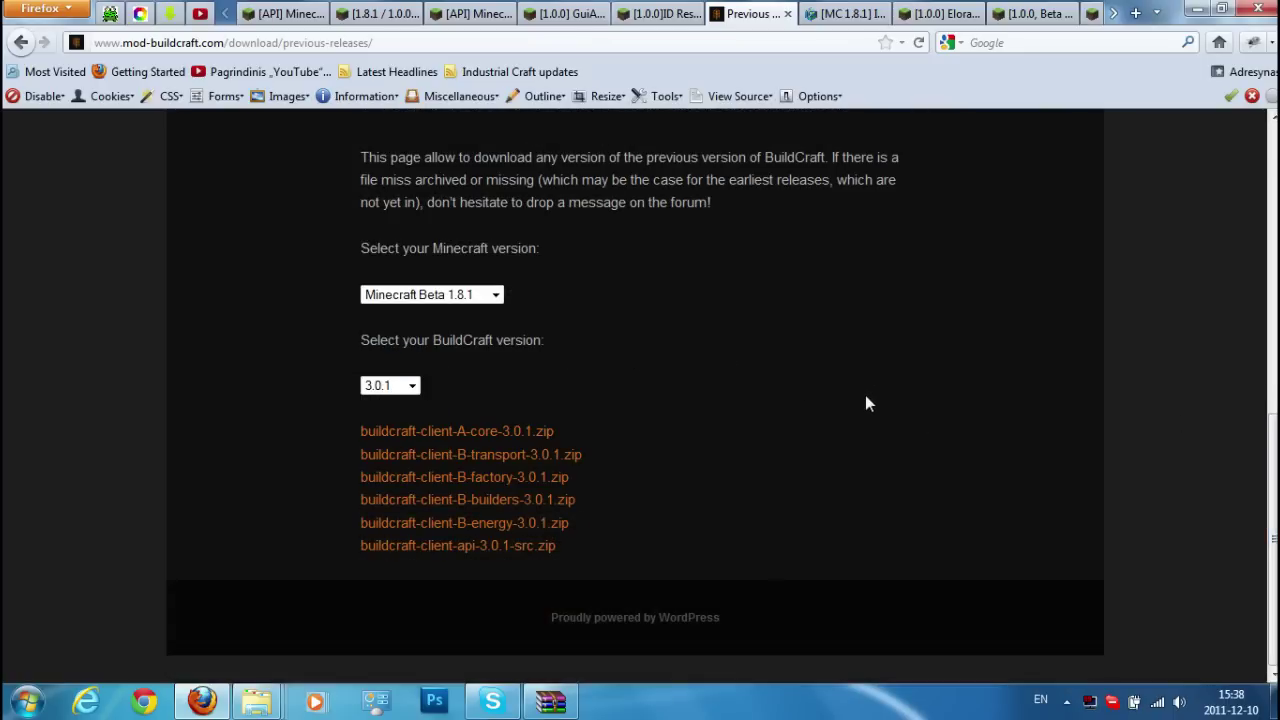
pyautogui.hotkey('alt', 'Left')
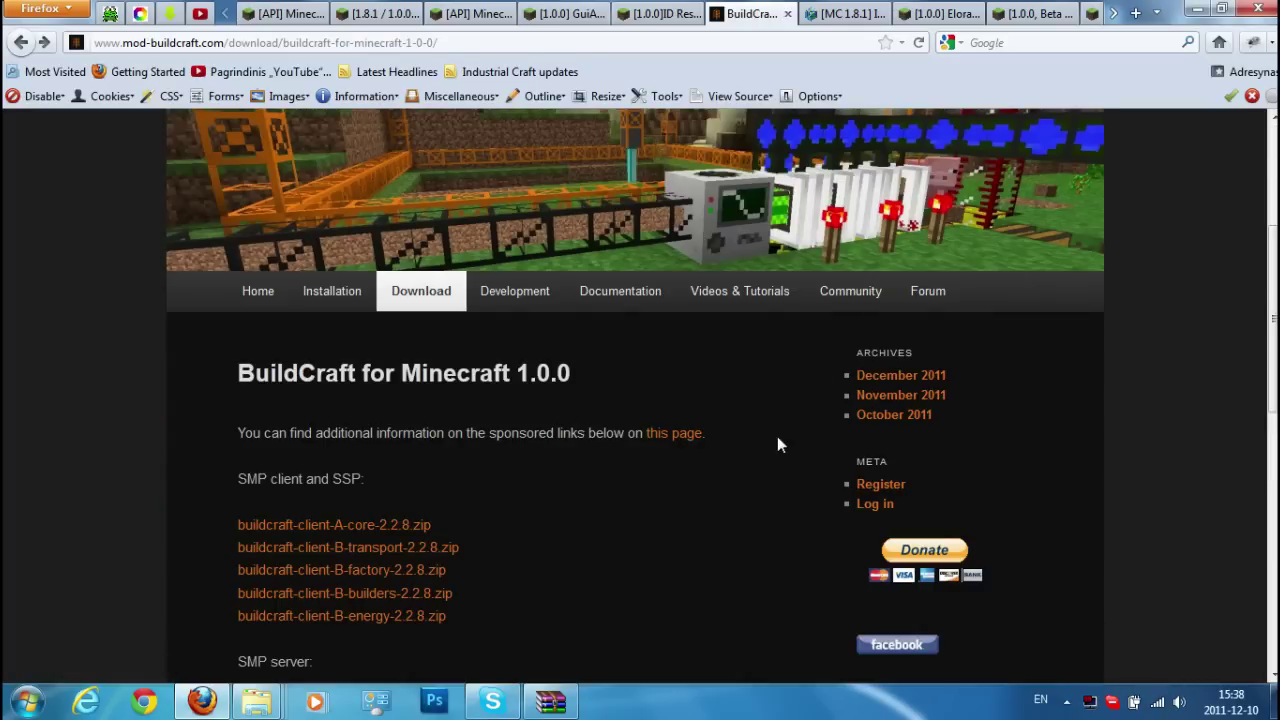
pyautogui.hotkey('alt', 'Left')
# Step: Switch to the IC² v1.23 thread and locate the DOWNLOAD link under "How to install the Mod itself"
pyautogui.click(840, 15)
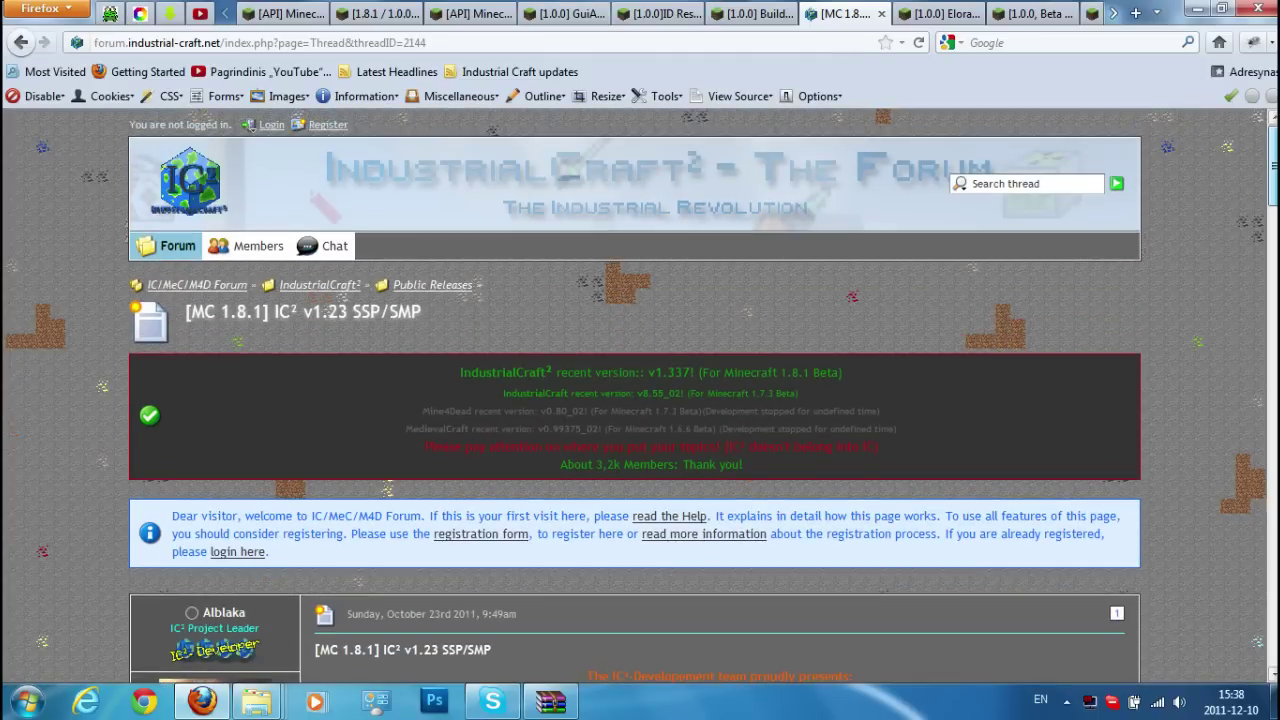
pyautogui.scroll(-2, 640, 400)
pyautogui.moveTo(1274, 183); pyautogui.dragTo(1275, 300)
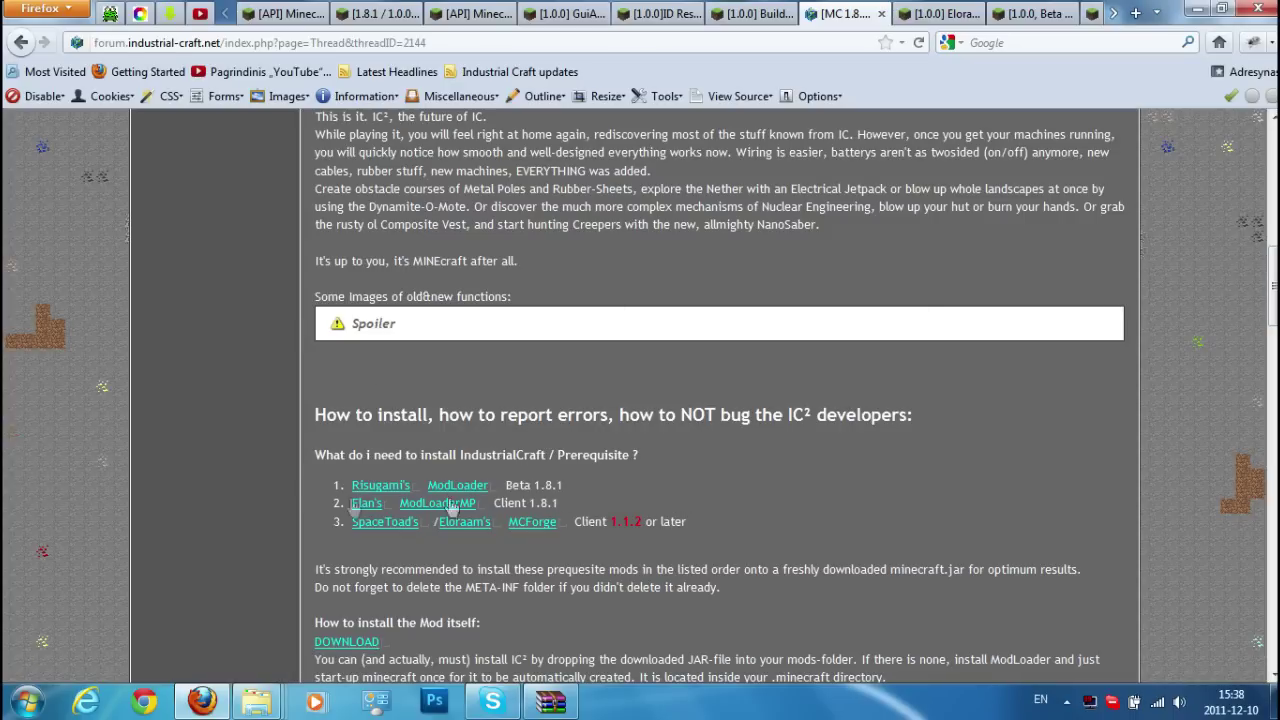
pyautogui.scroll(-6, 427, 296)
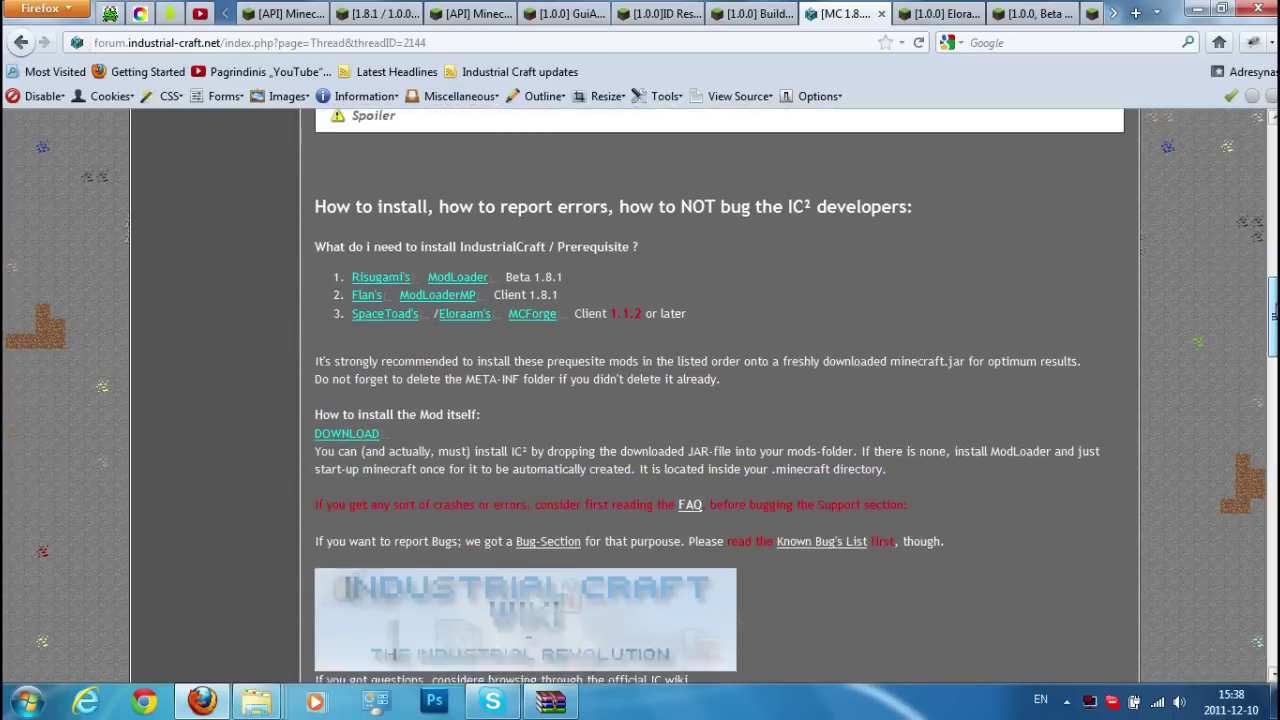
pyautogui.moveTo(1274, 324); pyautogui.dragTo(1274, 293)
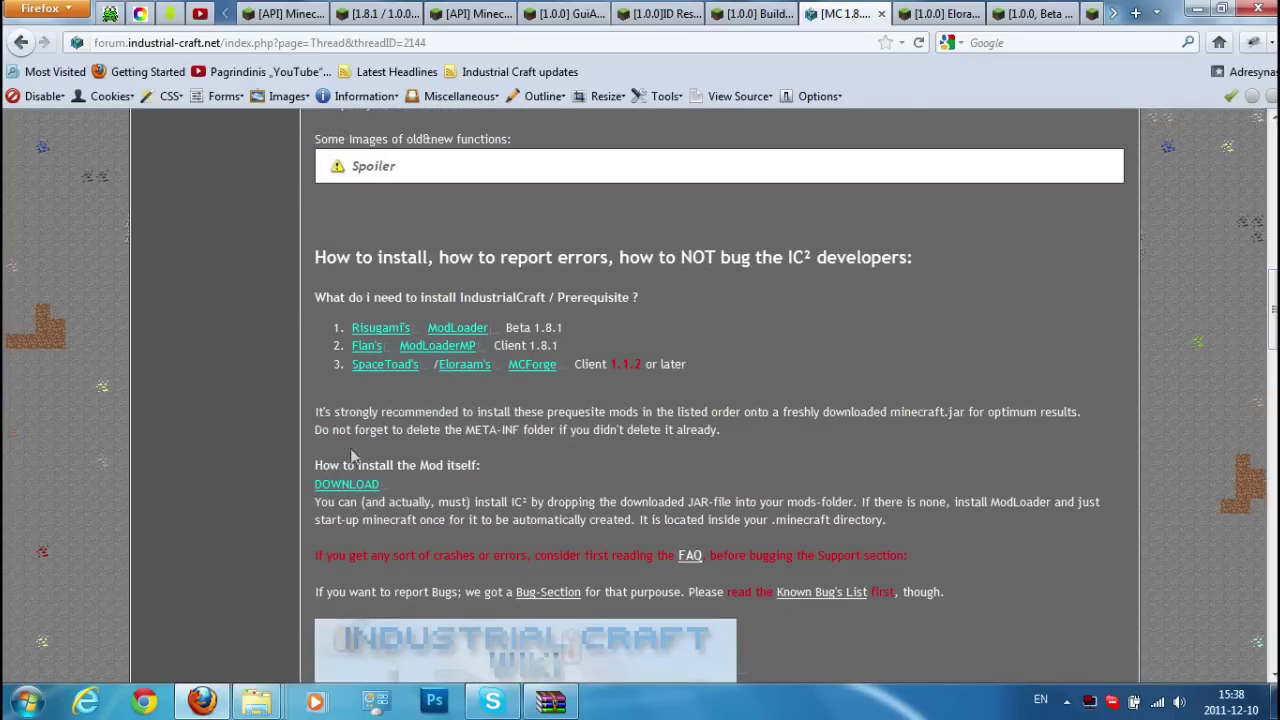
pyautogui.click(360, 486)
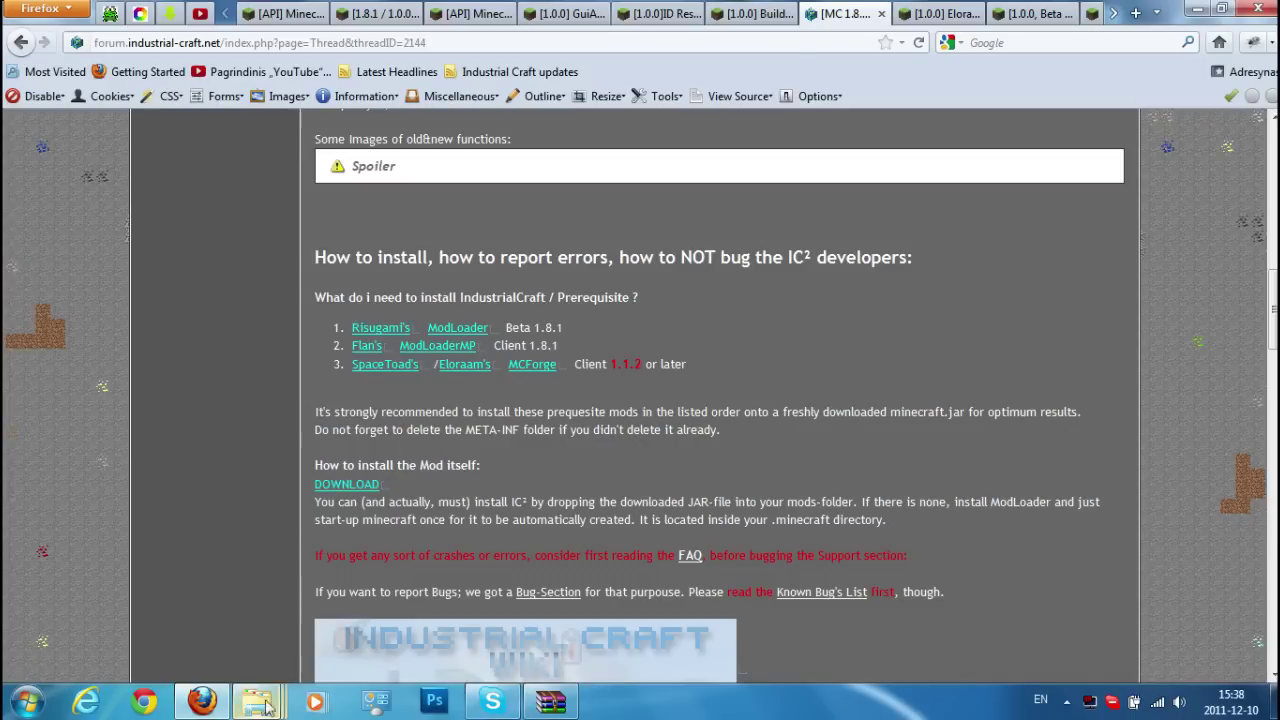
# Step: Bring up the Minecraft failai folder and select 8industrialcraft-2-client_1.15, then the RedPower folder
pyautogui.moveTo(256, 700)
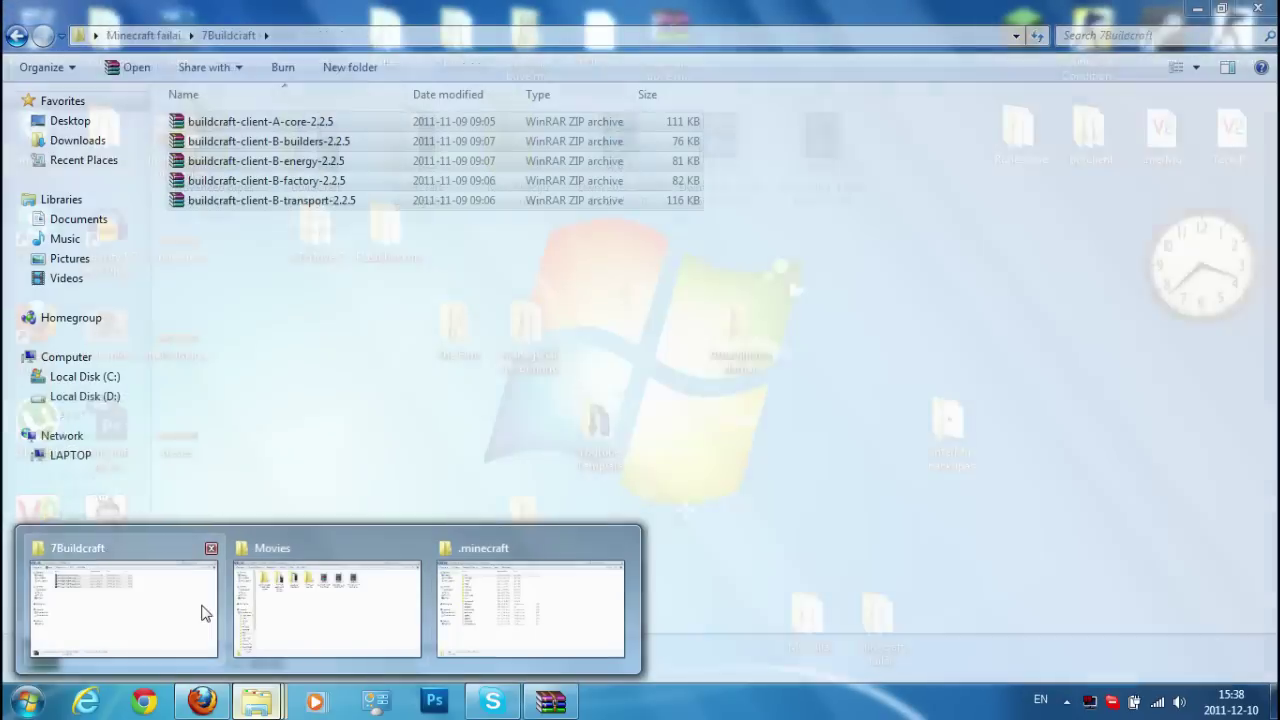
pyautogui.click(200, 609)
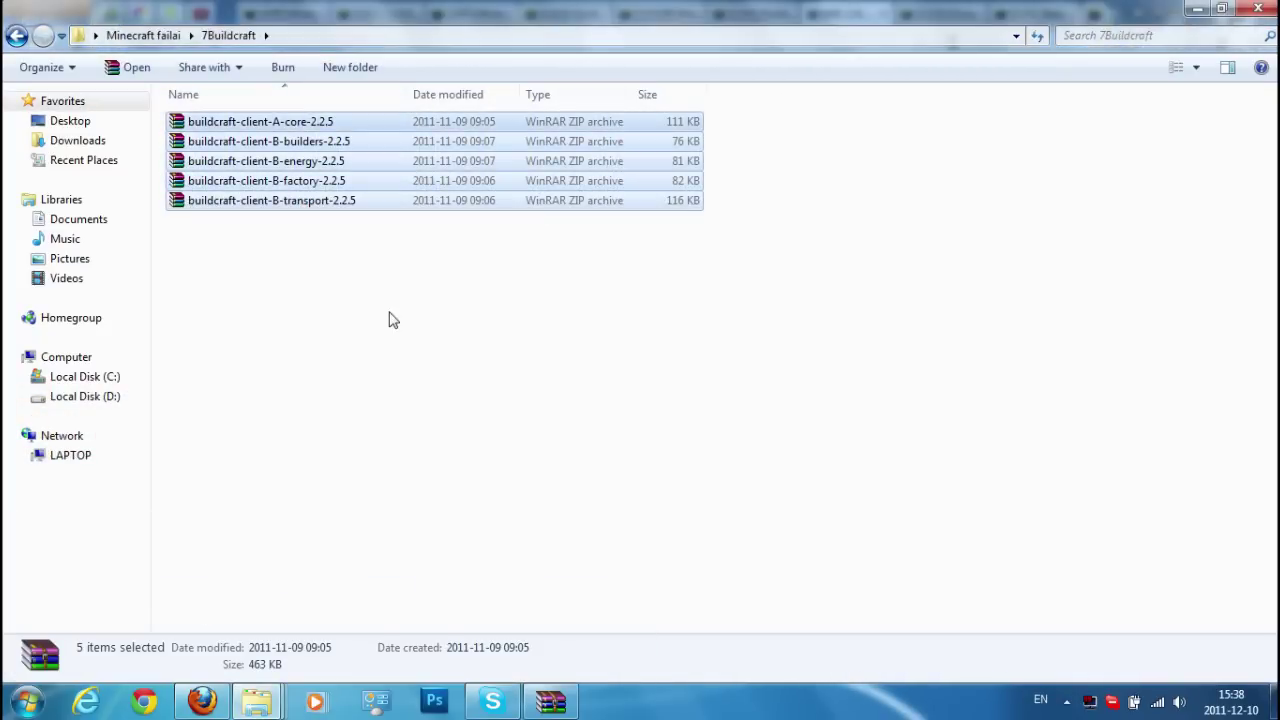
pyautogui.press('BackSpace')
pyautogui.click(283, 281)
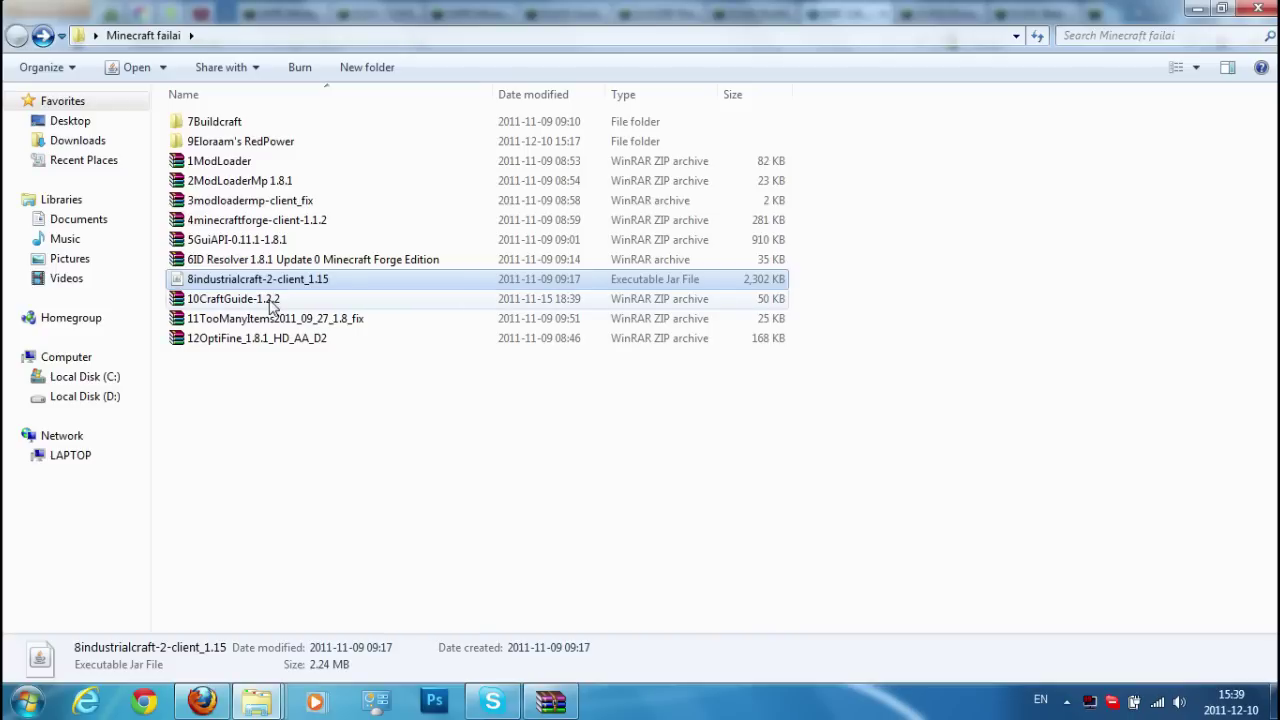
pyautogui.click(268, 146)
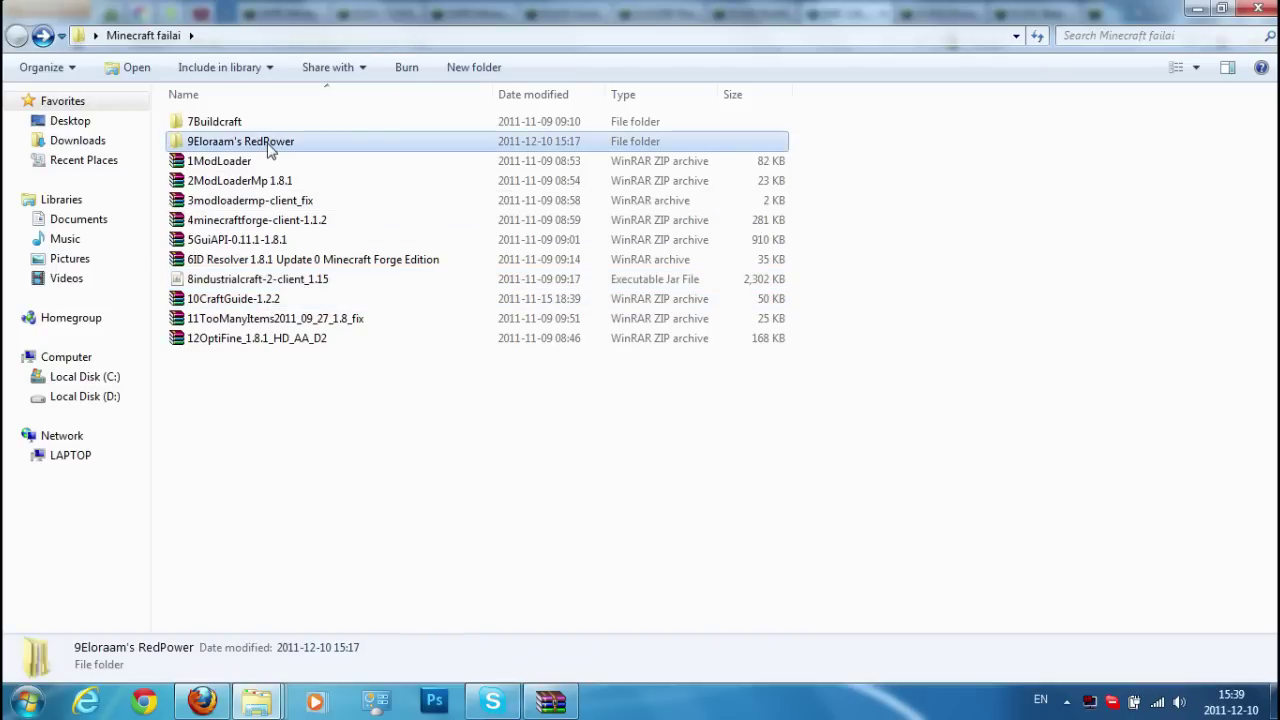
# Step: Return to Firefox, switch to the RedPower topic and highlight the note sending Minecraft 1.8.1 users to the blog for downloads
pyautogui.click(202, 701)
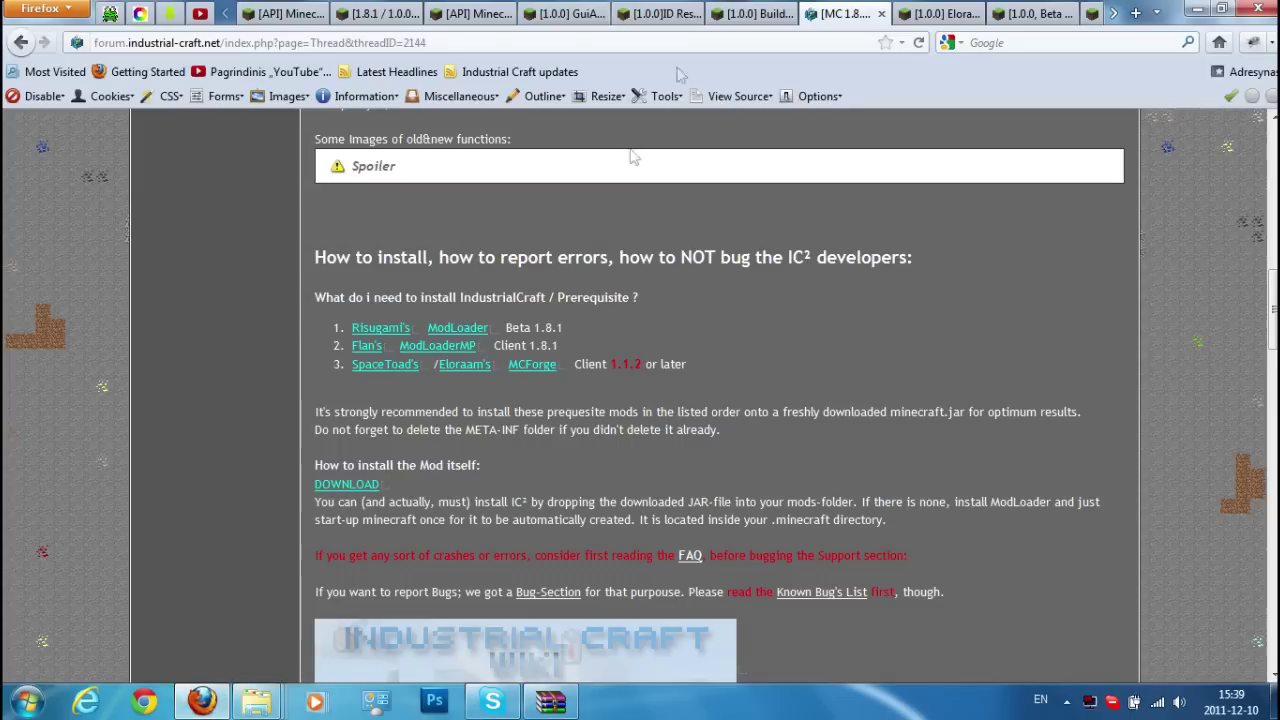
pyautogui.click(948, 14)
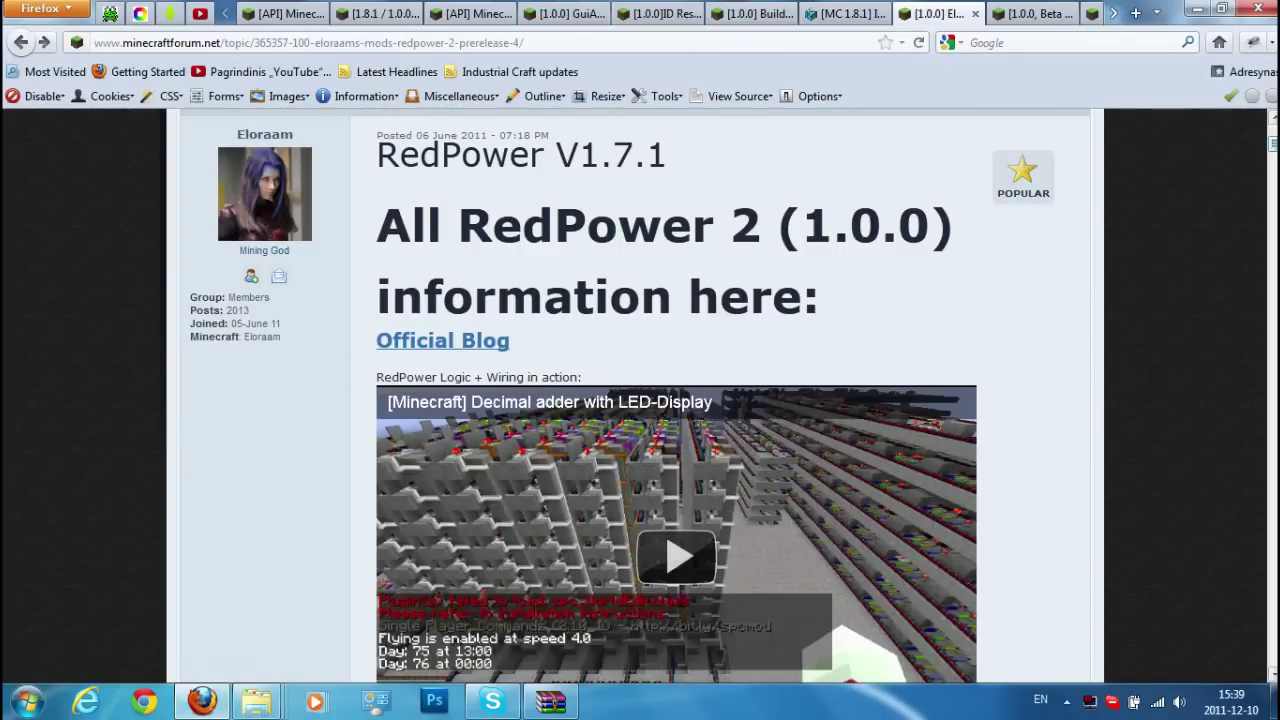
pyautogui.scroll(-10, 676, 400)
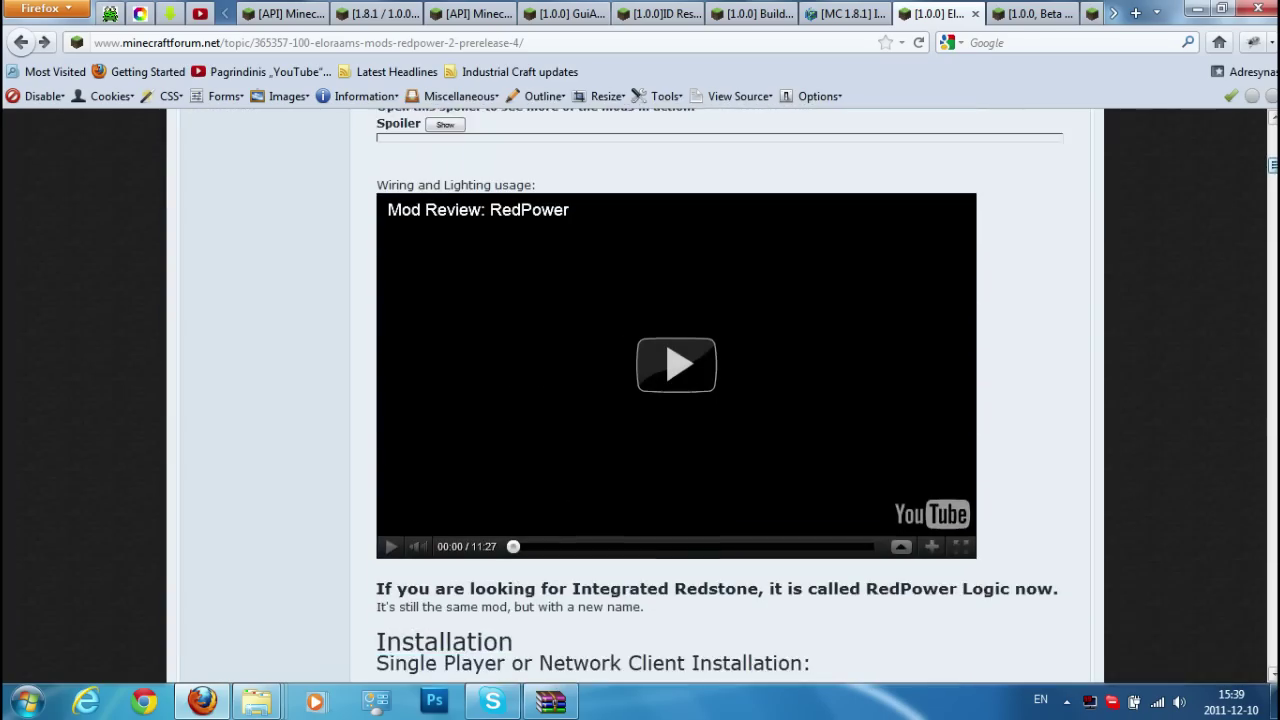
pyautogui.scroll(10, 640, 400)
pyautogui.scroll(-12, 640, 400)
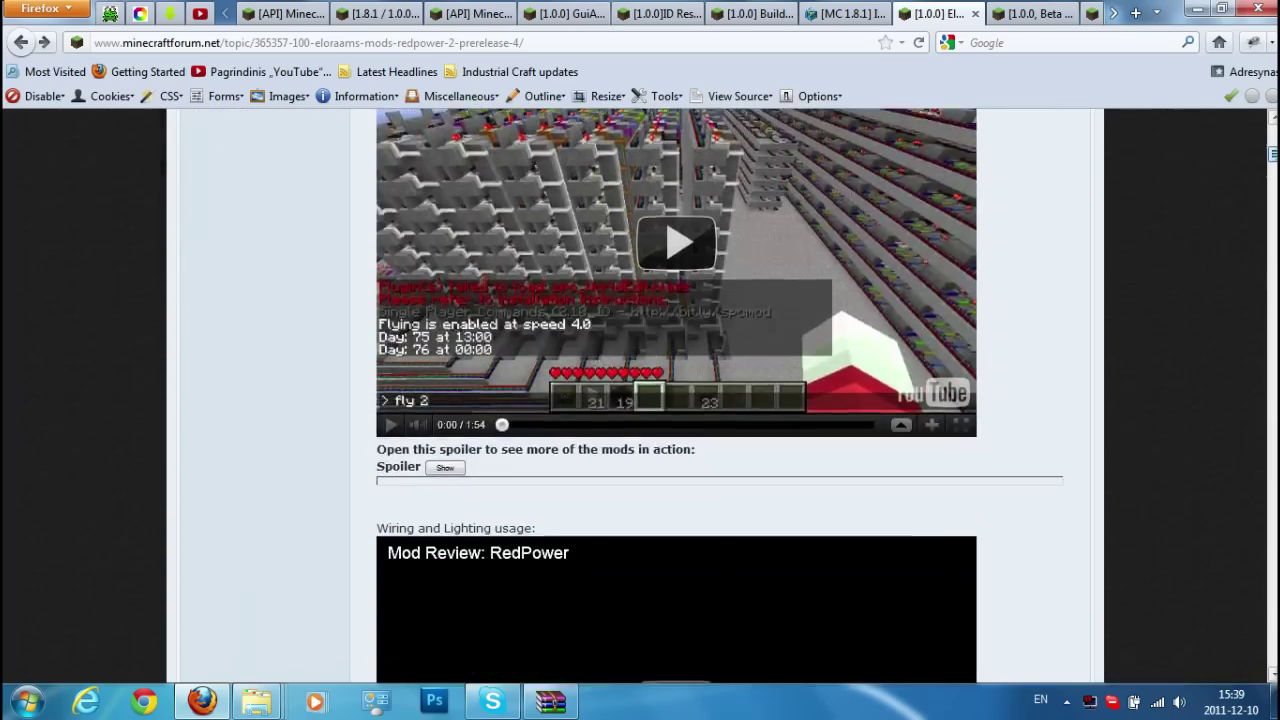
pyautogui.scroll(-6, 640, 400)
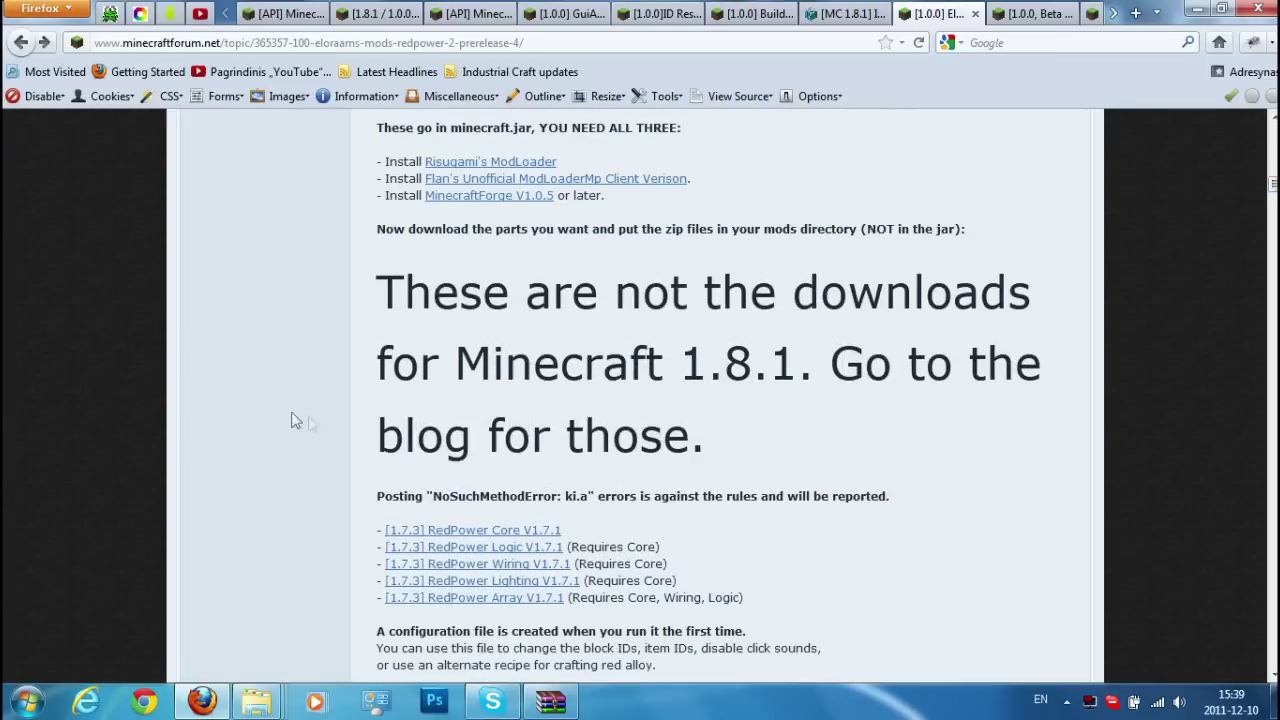
pyautogui.moveTo(728, 433); pyautogui.dragTo(375, 292)
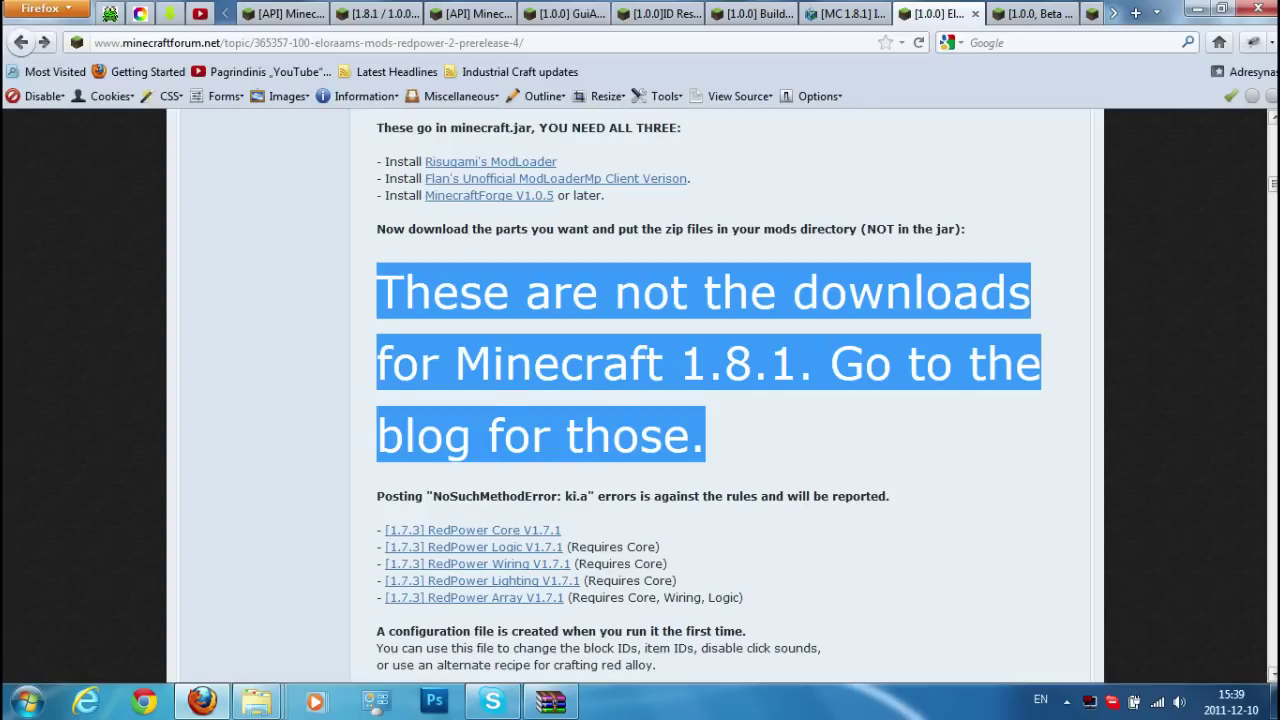
# Step: Open the Official Blog from the start of the RedPower topic and go to its Download RedPower page
pyautogui.scroll(12, 640, 400)
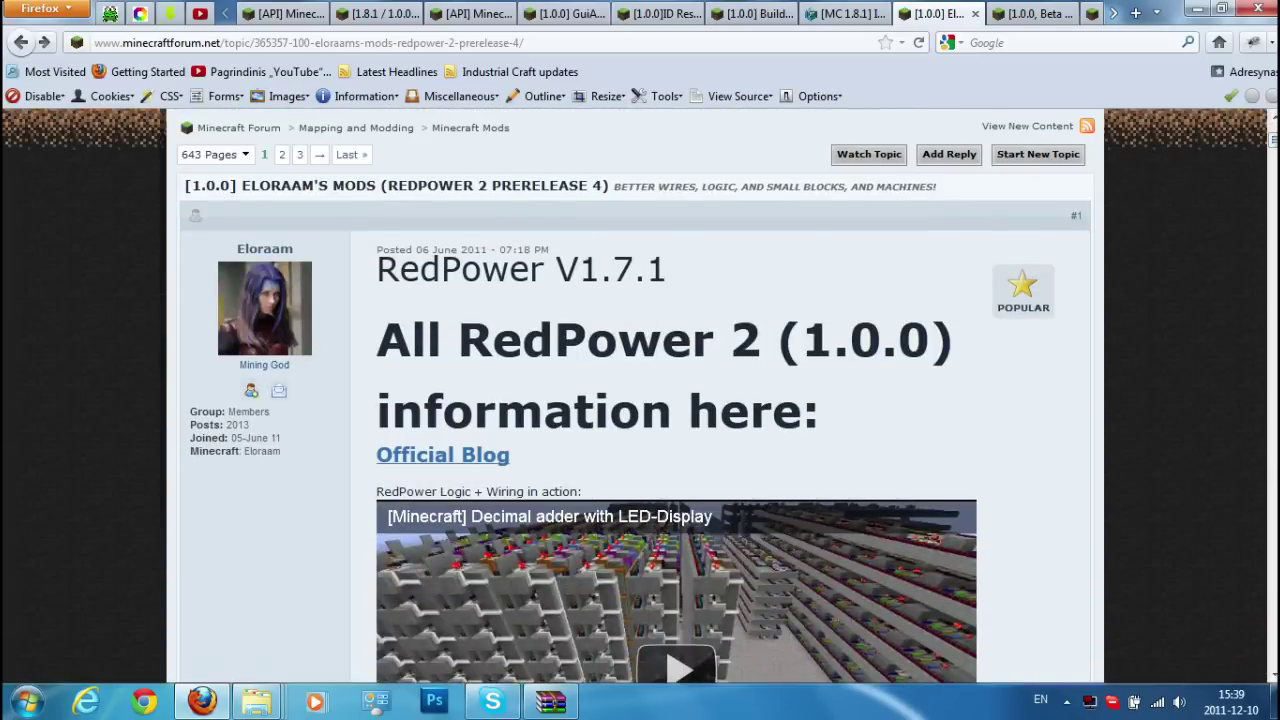
pyautogui.click(434, 457)
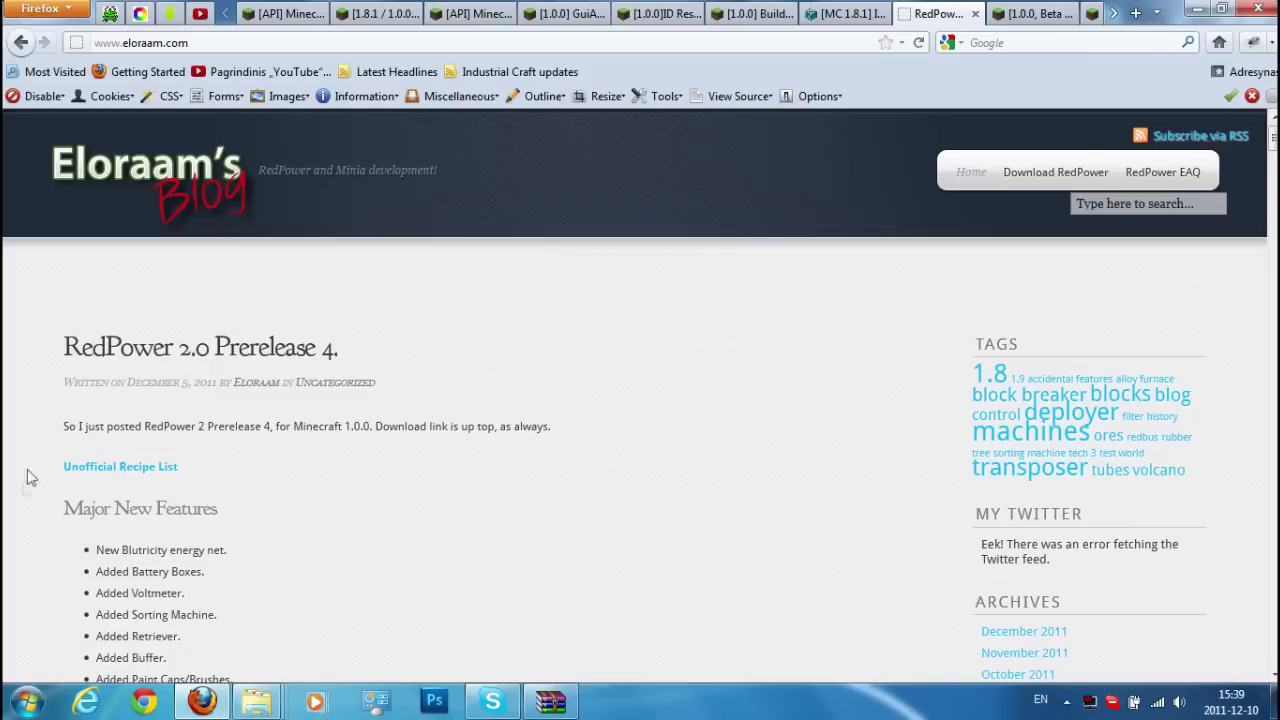
pyautogui.click(1085, 182)
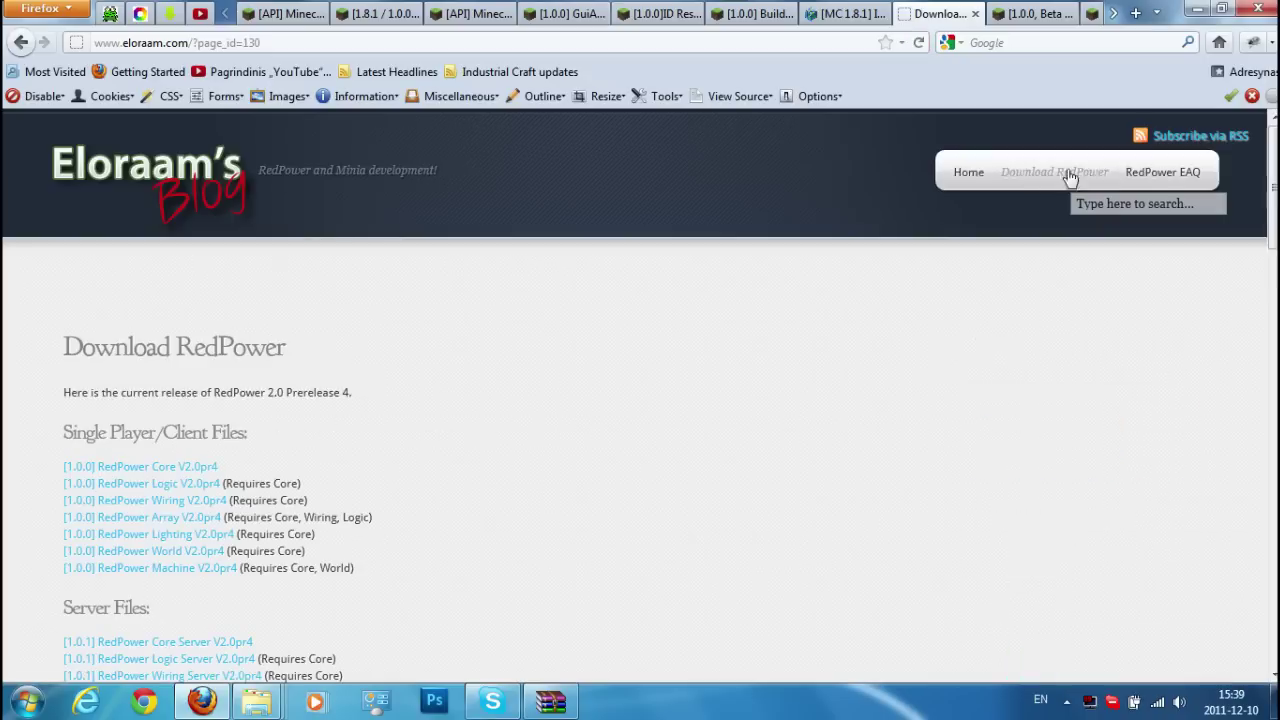
# Step: Find the 1.8.1 files under Older Versions, switch to the 9Eloraam's RedPower folder in Windows Explorer and select all its archives
pyautogui.moveTo(1273, 188); pyautogui.dragTo(1274, 386)
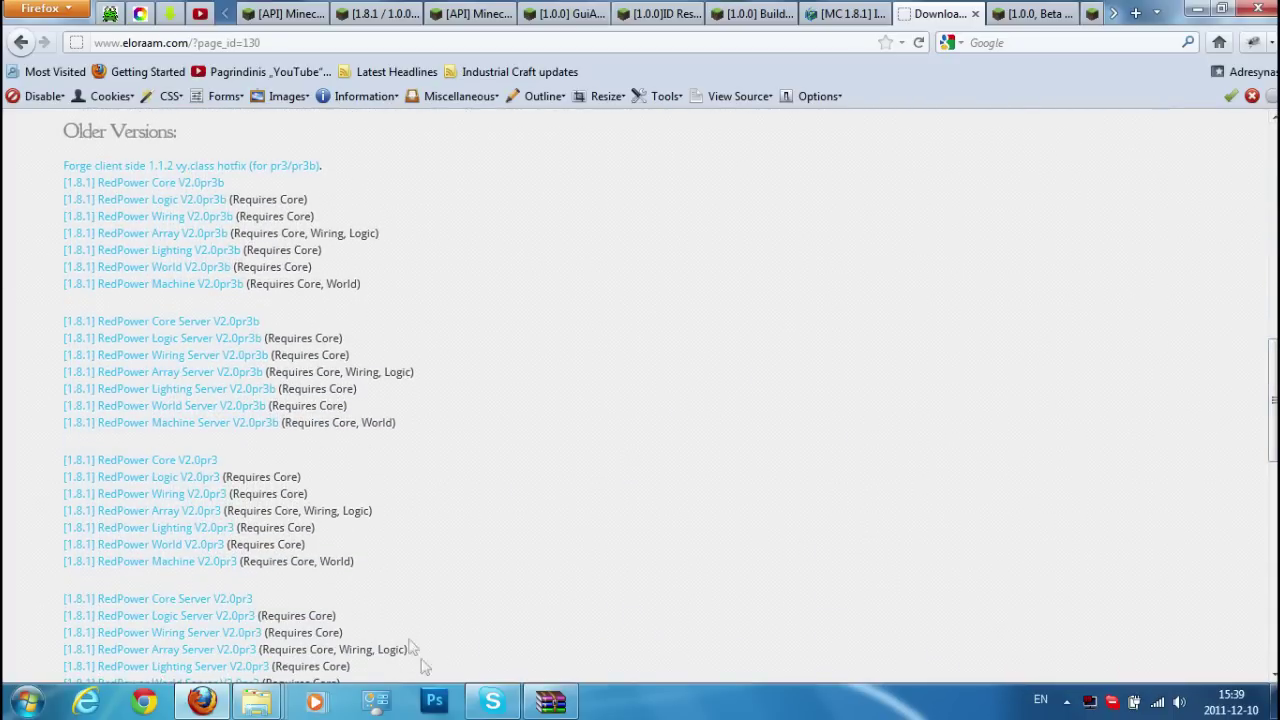
pyautogui.moveTo(256, 700)
pyautogui.click(163, 617)
pyautogui.doubleClick(257, 152)
pyautogui.moveTo(285, 288); pyautogui.dragTo(300, 205)
pyautogui.moveTo(263, 300); pyautogui.dragTo(240, 130)
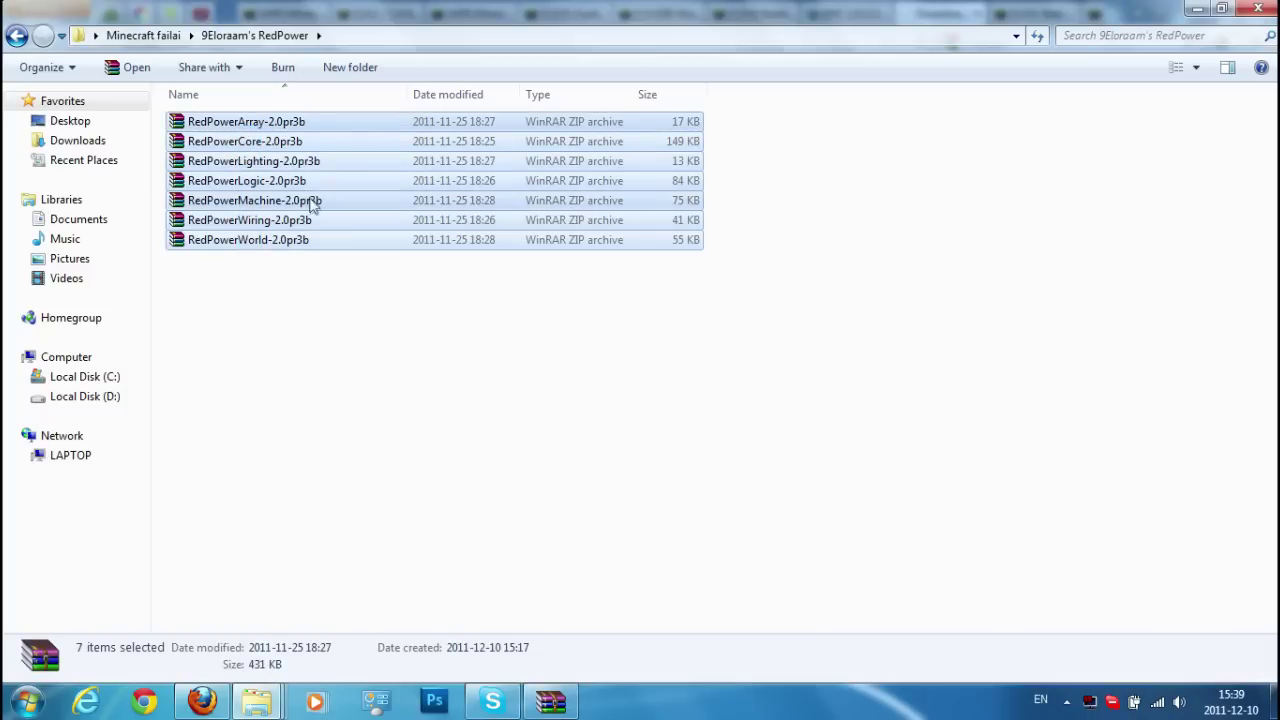
# Step: Return to Firefox, highlight the 1.8.1 V2.0pr3b server files on the RedPower download page and clear the highlight
pyautogui.click(203, 703)
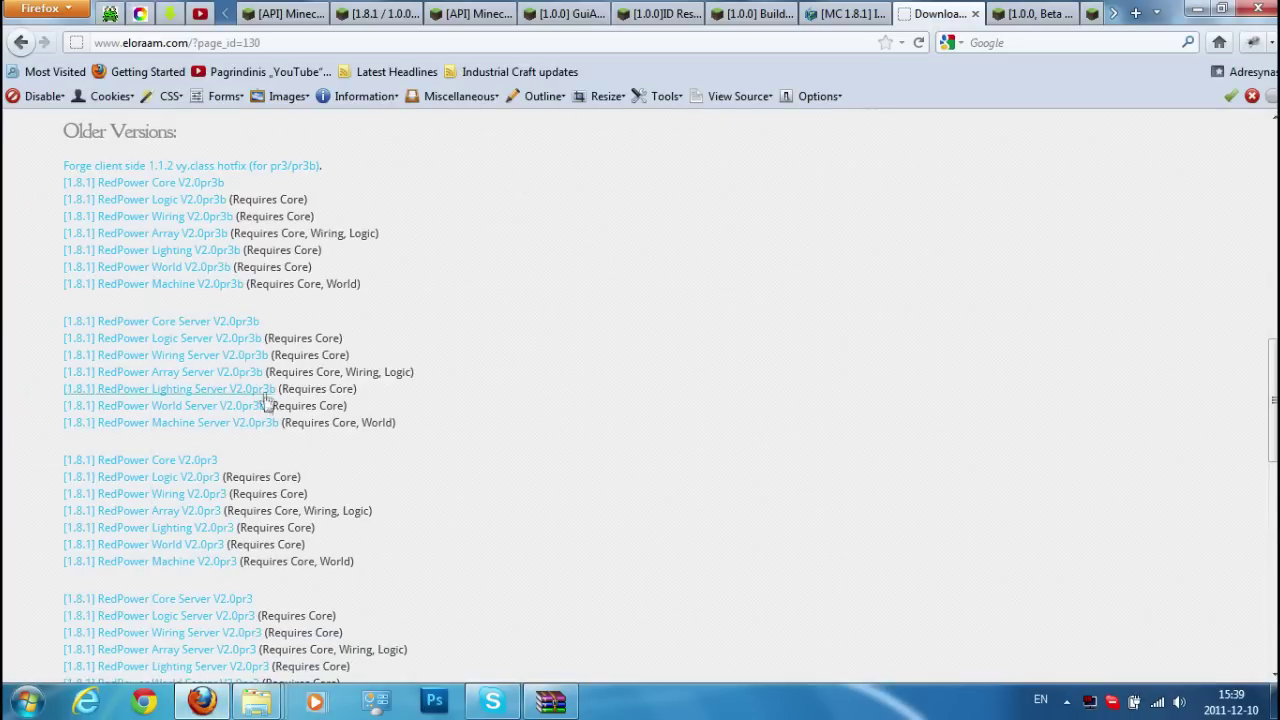
pyautogui.moveTo(400, 434); pyautogui.dragTo(42, 316)
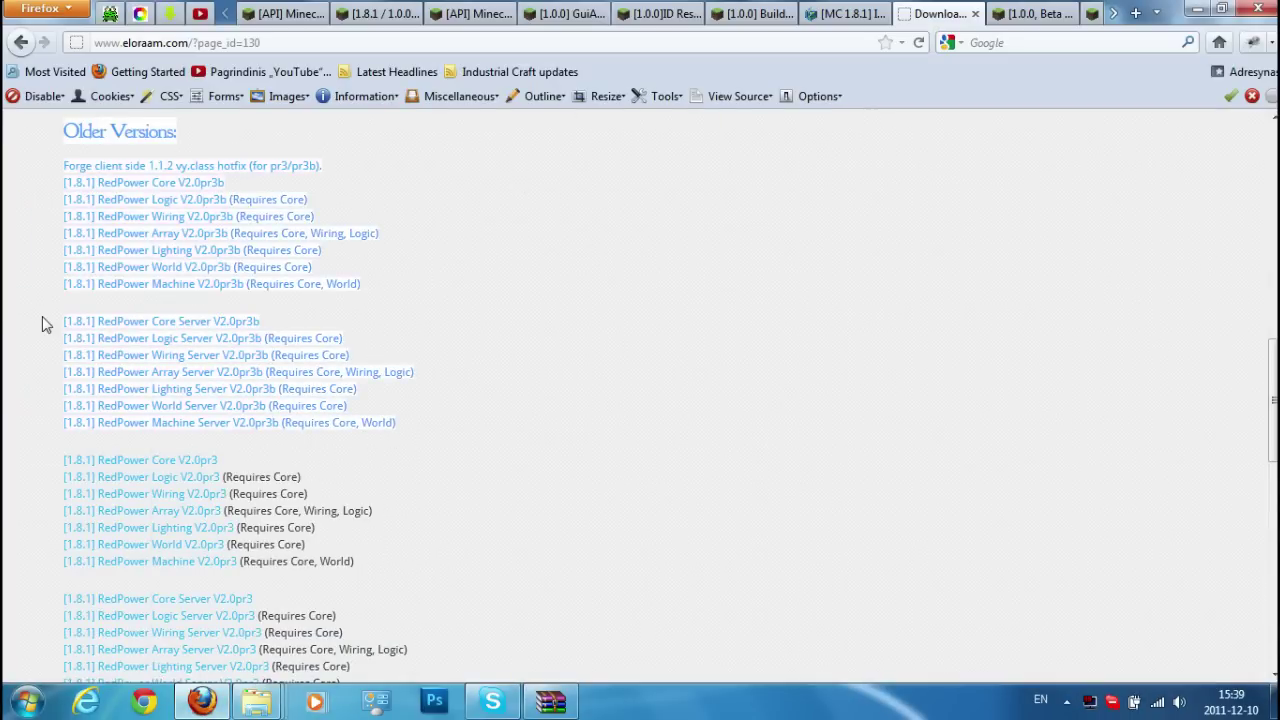
pyautogui.click(10, 280)
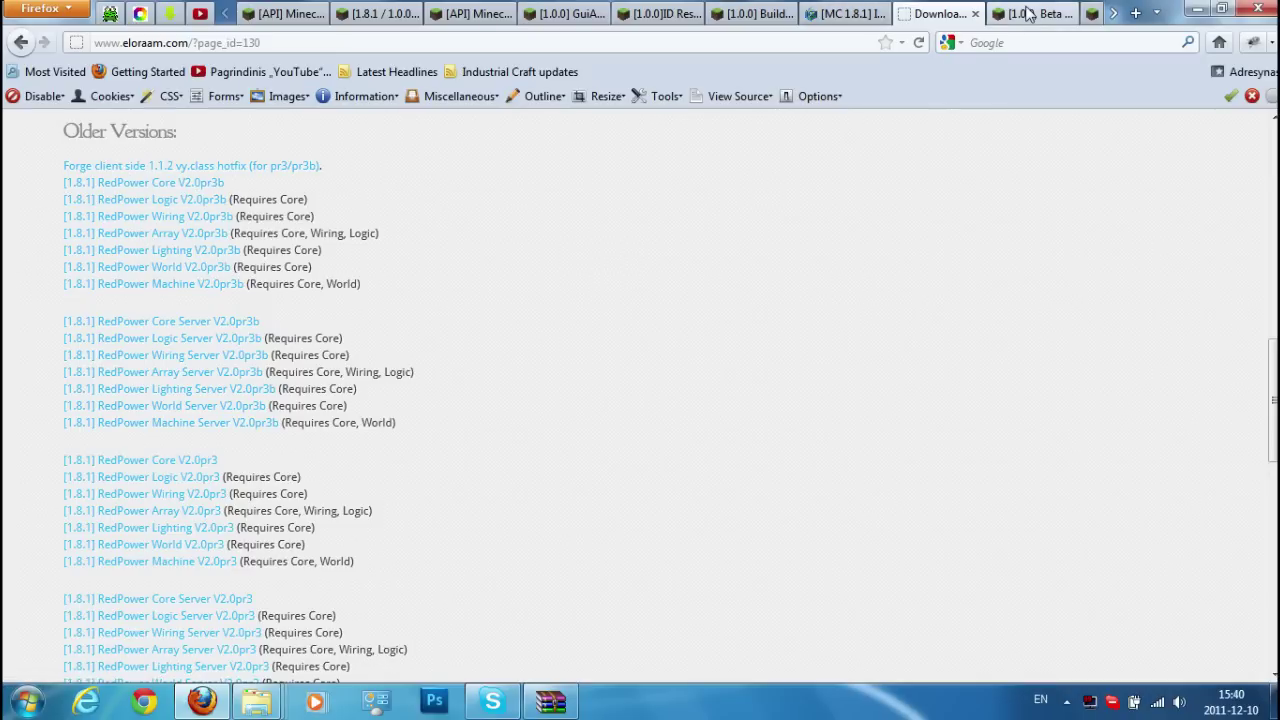
# Step: Switch to the CraftGuide v1.2.2 topic and highlight the "Minecraft Beta 1.8.1:" heading under Previous versions
pyautogui.click(1028, 12)
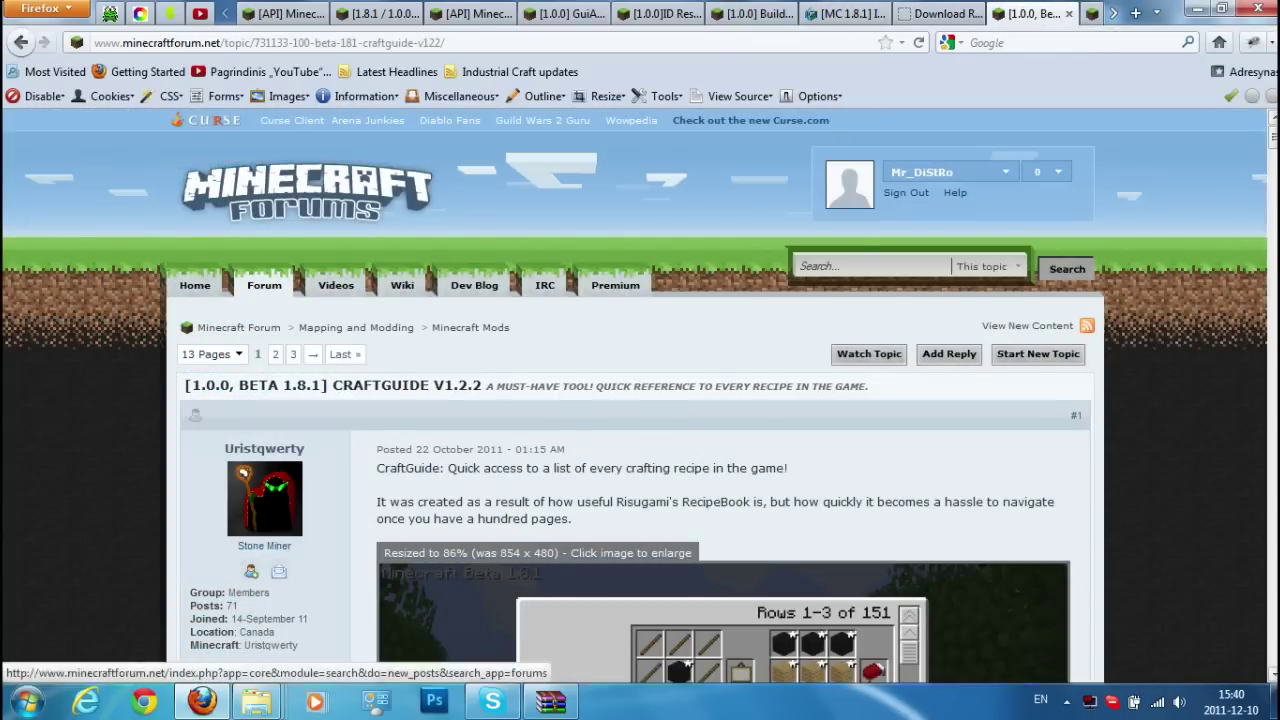
pyautogui.scroll(-5, 700, 500)
pyautogui.scroll(-2, 207, 194)
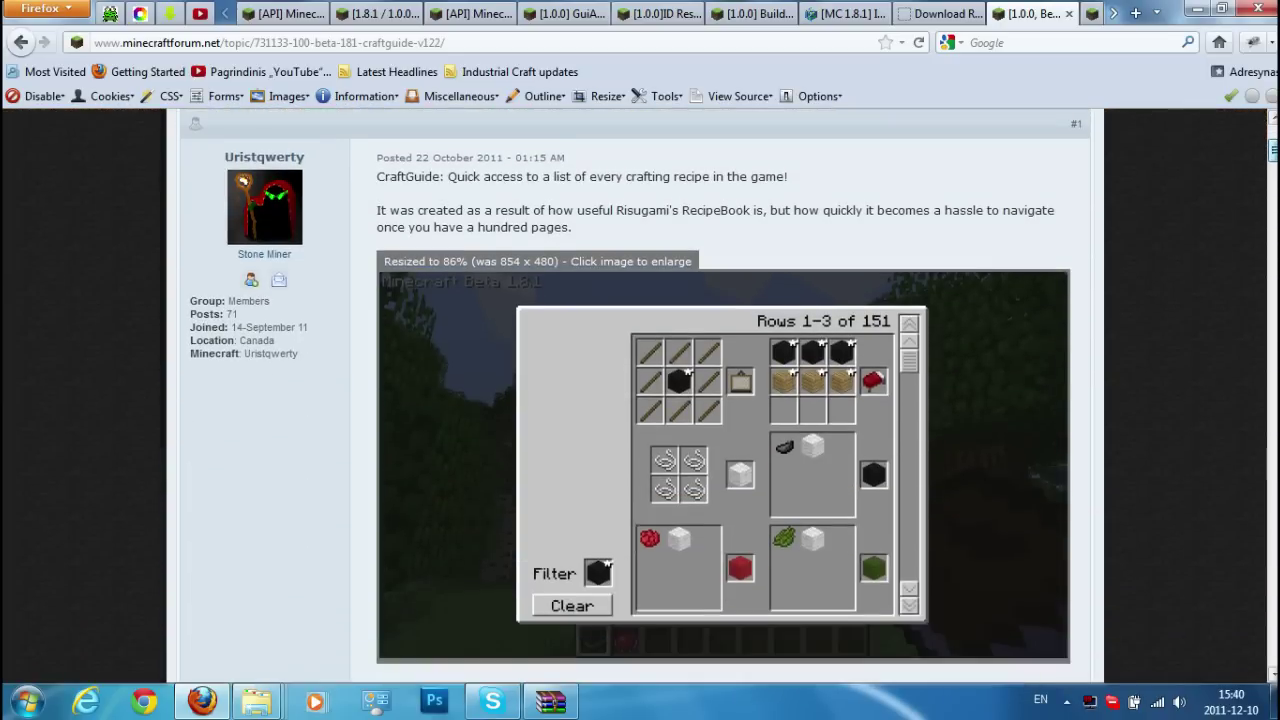
pyautogui.scroll(3, 207, 194)
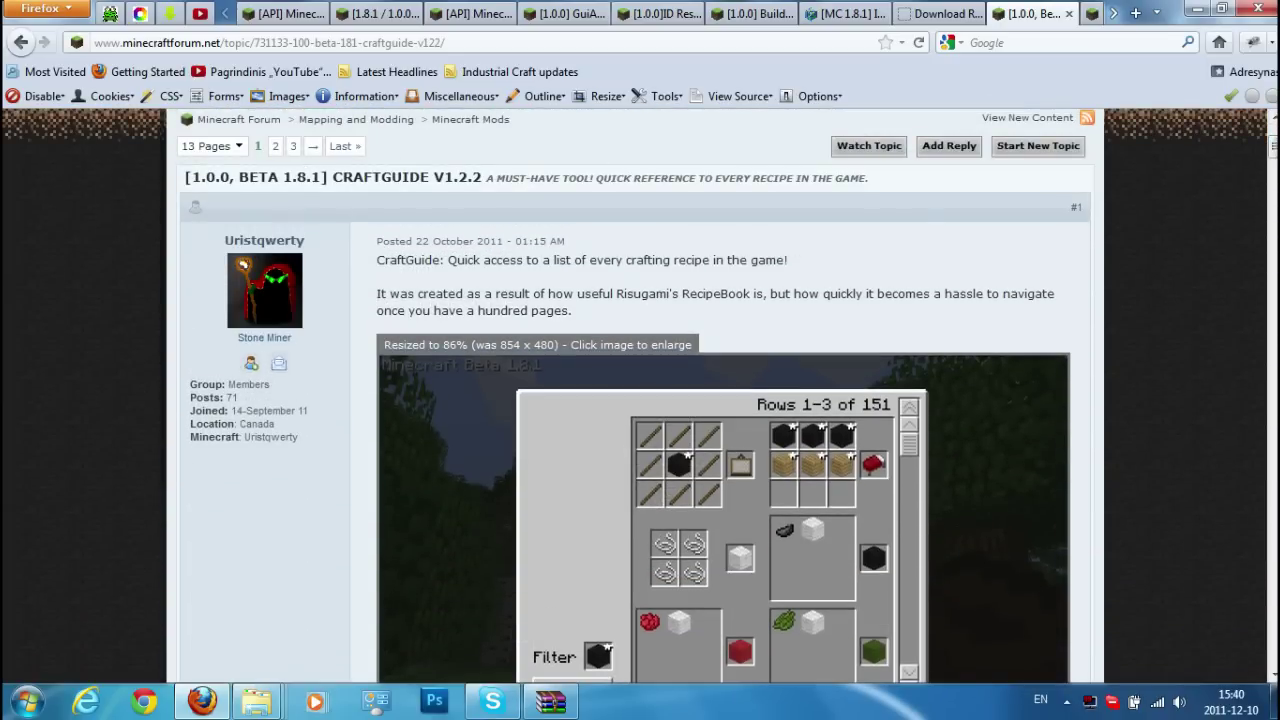
pyautogui.moveTo(1273, 145); pyautogui.dragTo(1262, 258)
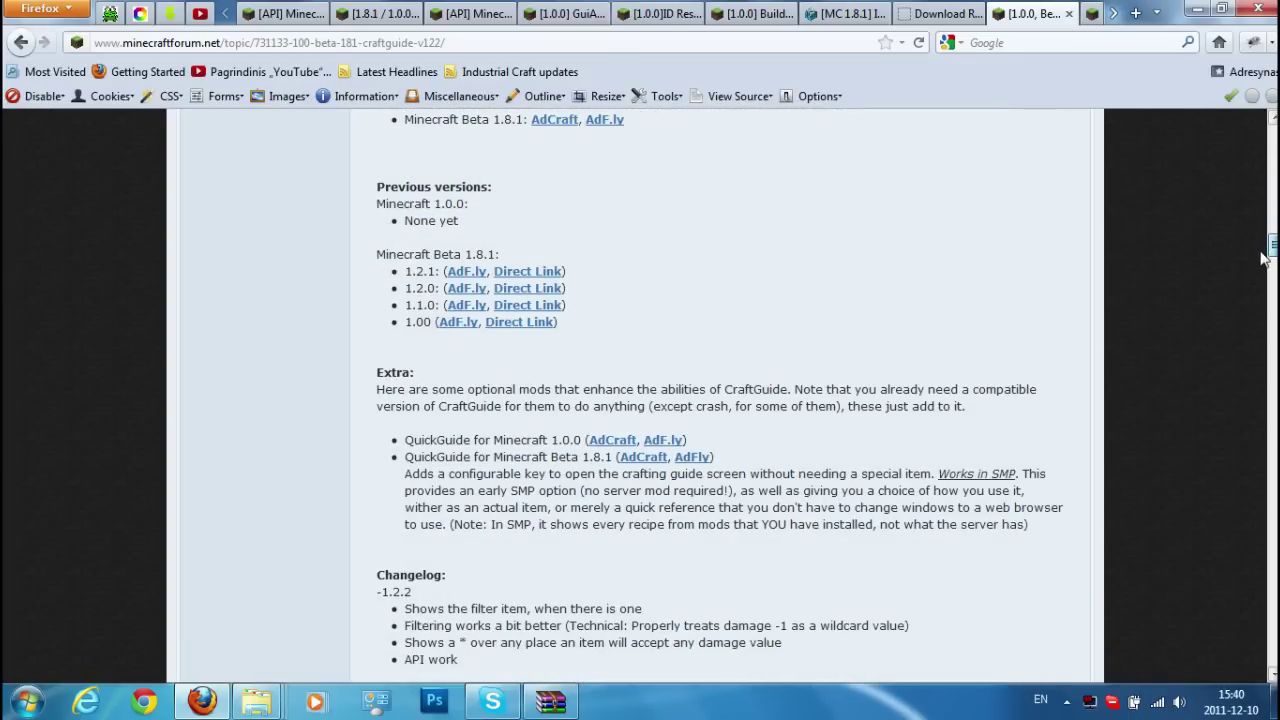
pyautogui.scroll(2, 481, 412)
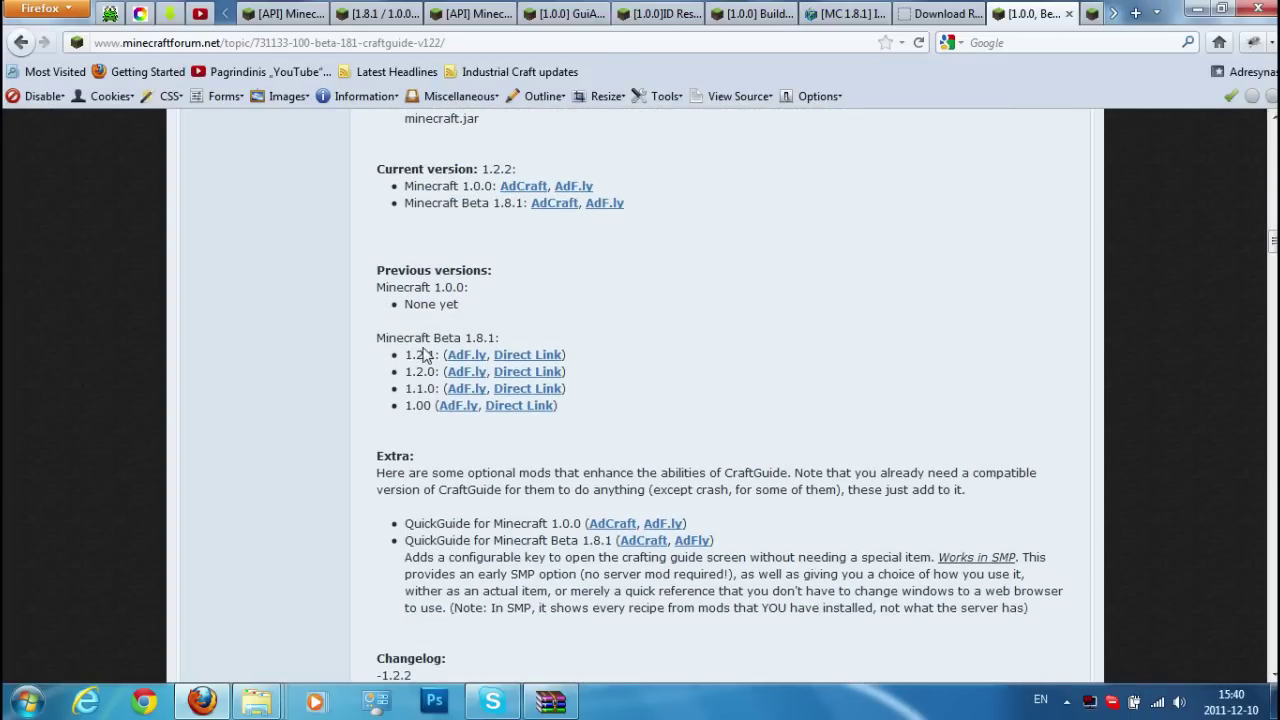
pyautogui.moveTo(376, 347); pyautogui.dragTo(488, 339)
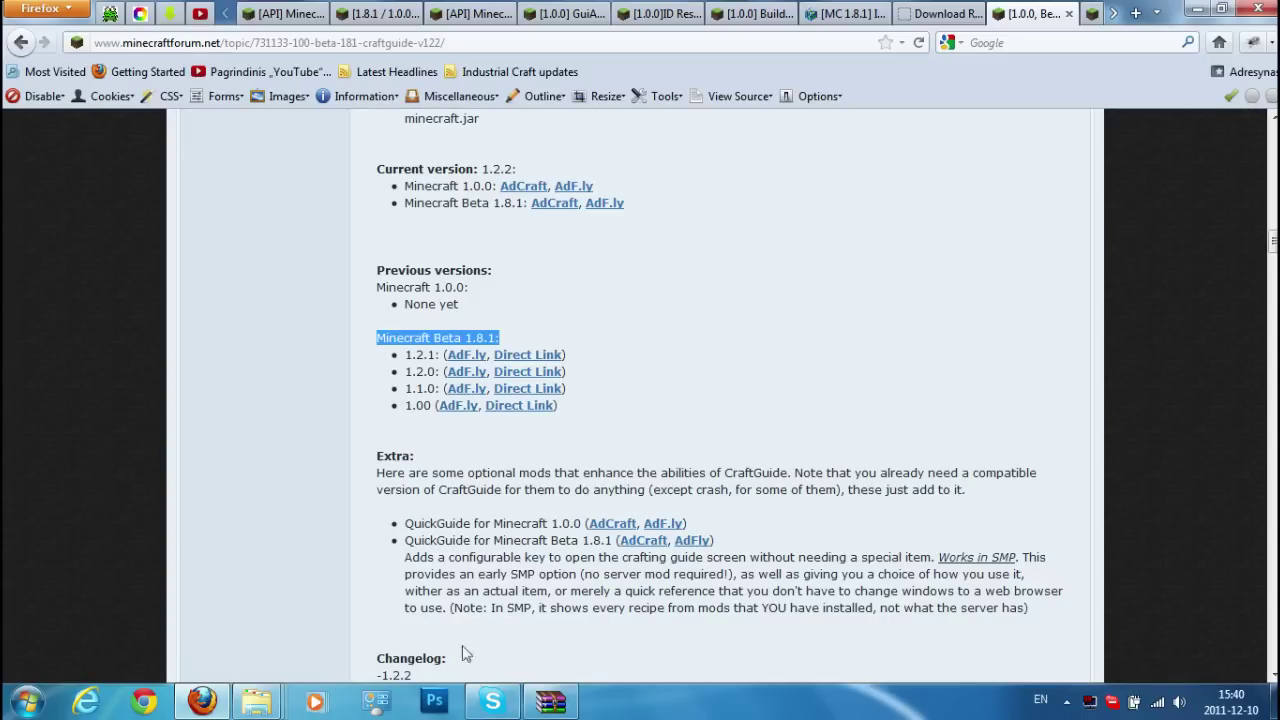
# Step: Bring up the Minecraft failai folder in Windows Explorer and select 10CraftGuide-1.2.2
pyautogui.moveTo(256, 700)
pyautogui.moveTo(309, 623)
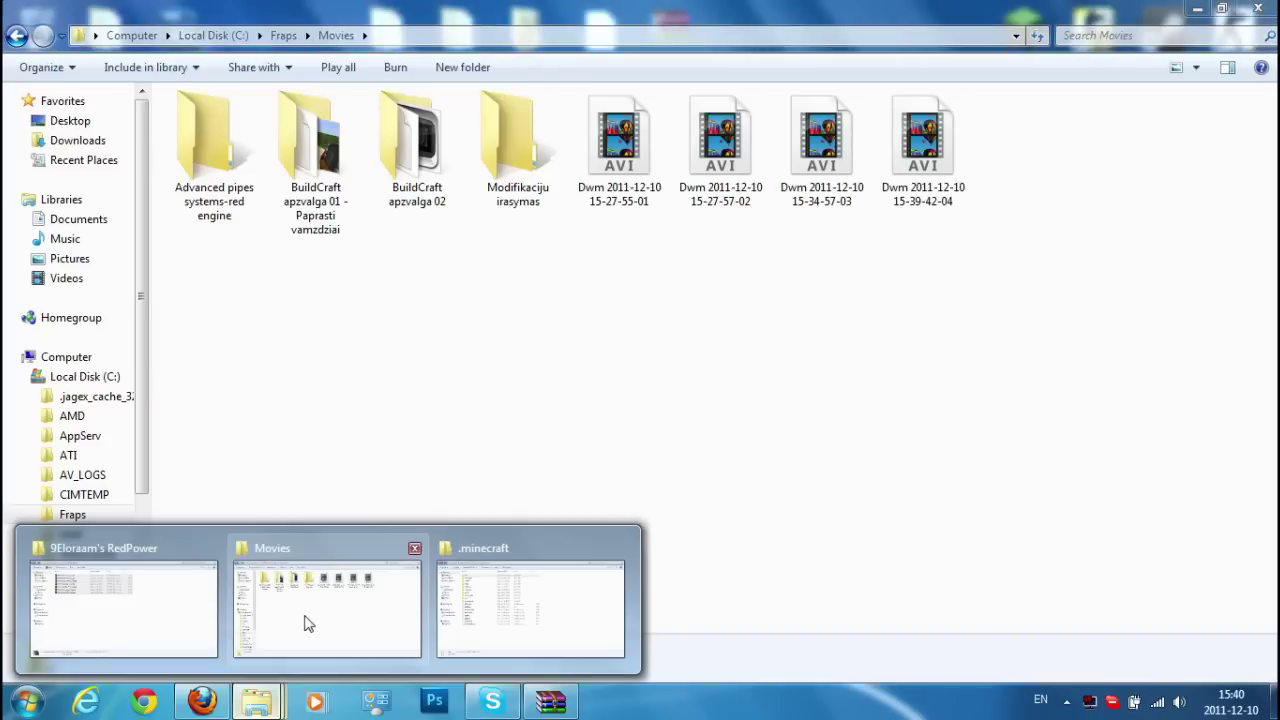
pyautogui.click(160, 623)
pyautogui.press('BackSpace')
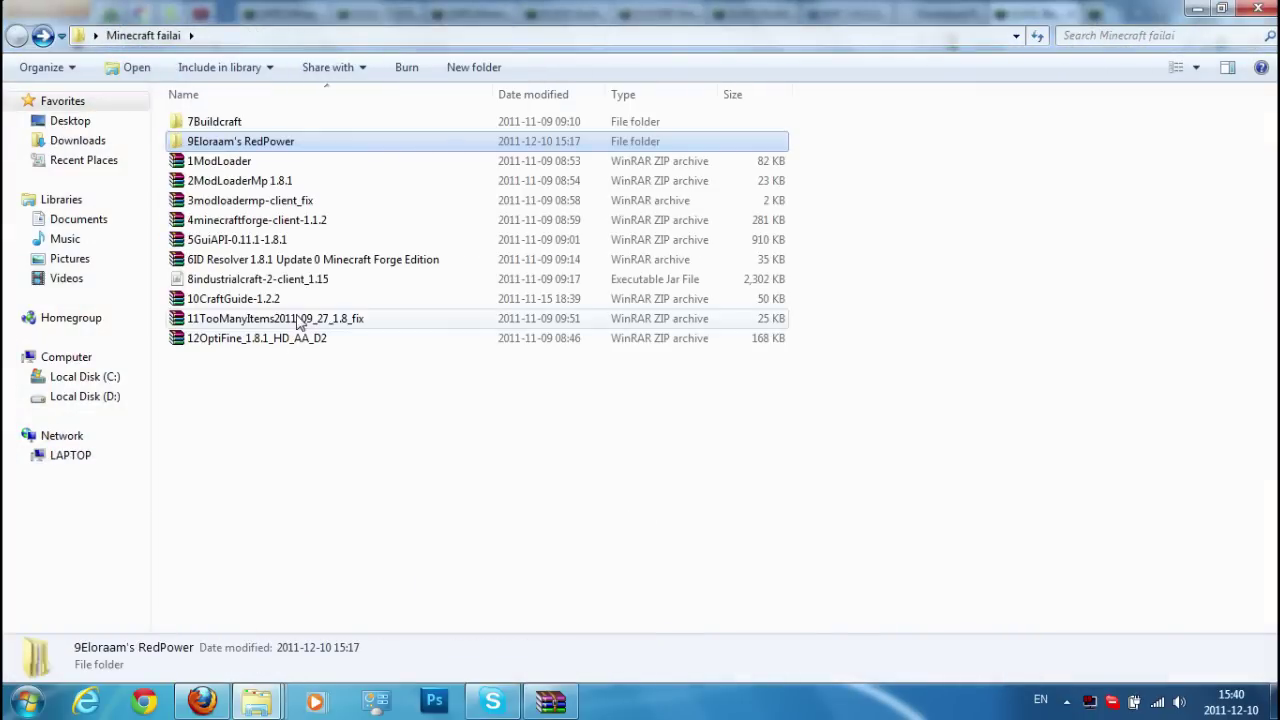
pyautogui.click(264, 302)
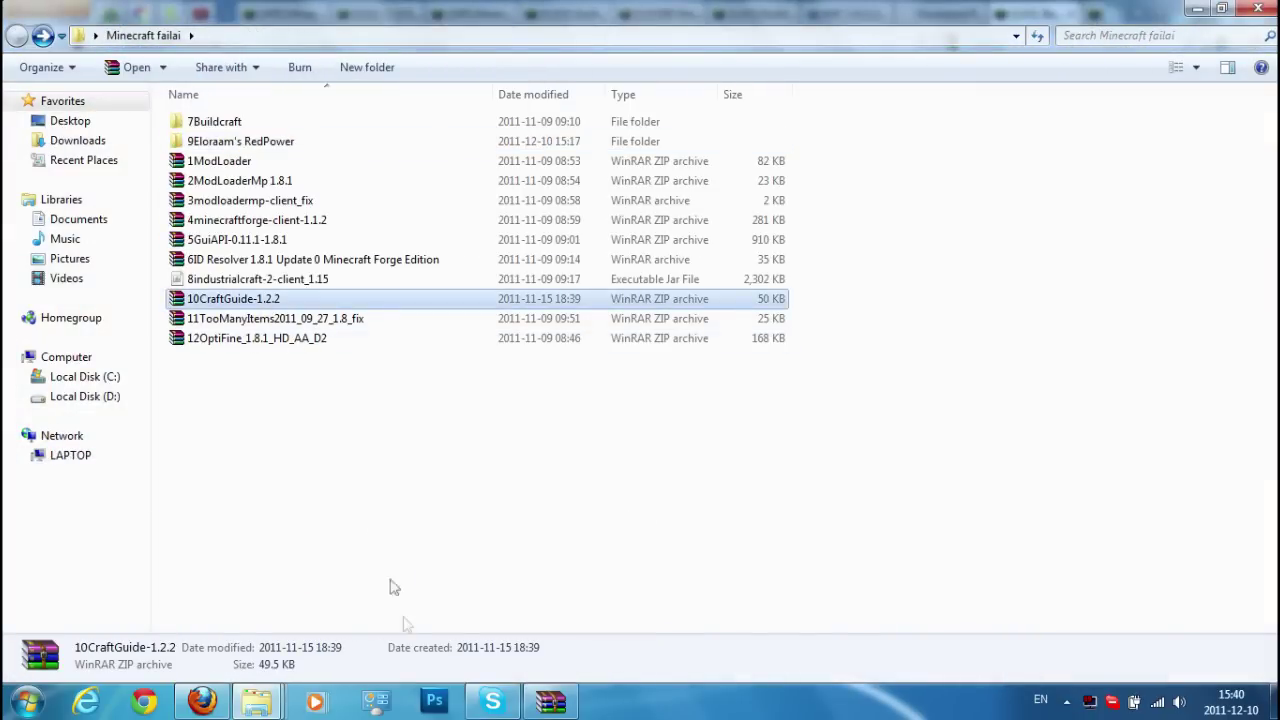
# Step: Return to Firefox, follow the AdCraft link for Minecraft Beta 1.8.1, and reopen the CraftGuide v1.2.2 topic from the Google results
pyautogui.click(202, 700)
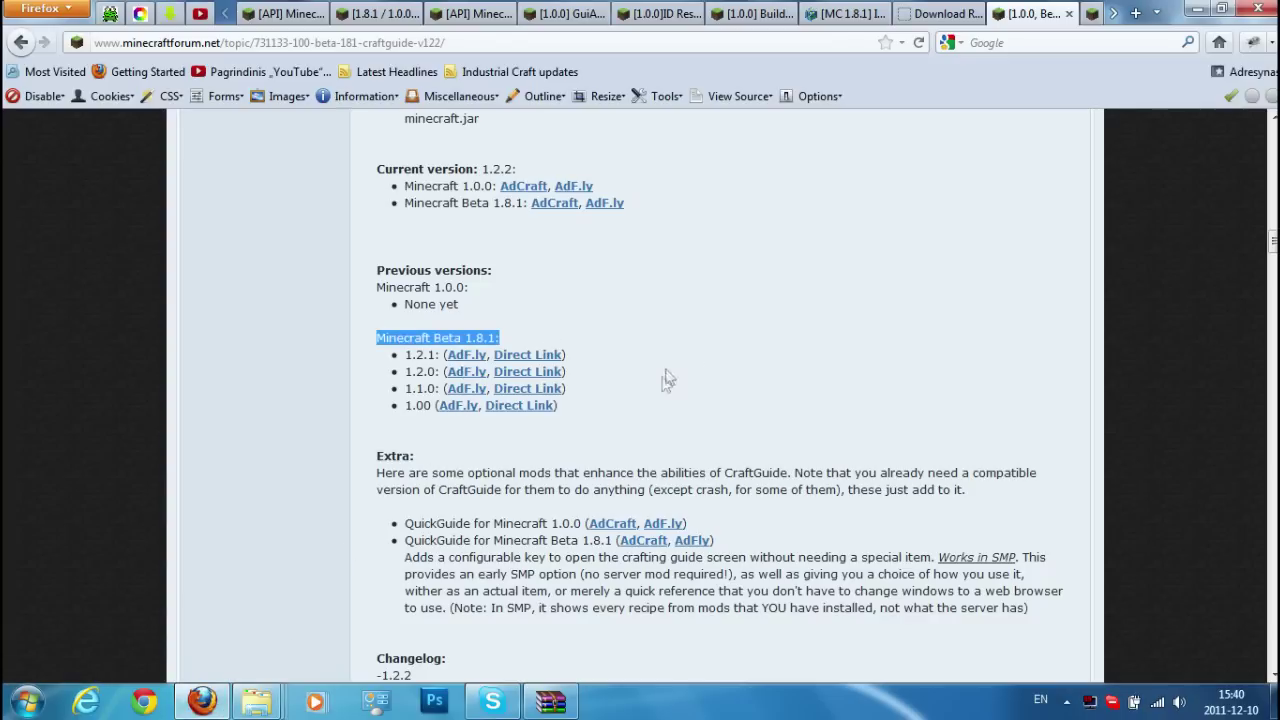
pyautogui.moveTo(474, 203)
pyautogui.mouseDown()
pyautogui.moveTo(463, 220)
pyautogui.moveTo(482, 220)
pyautogui.mouseUp()
pyautogui.click(538, 208)
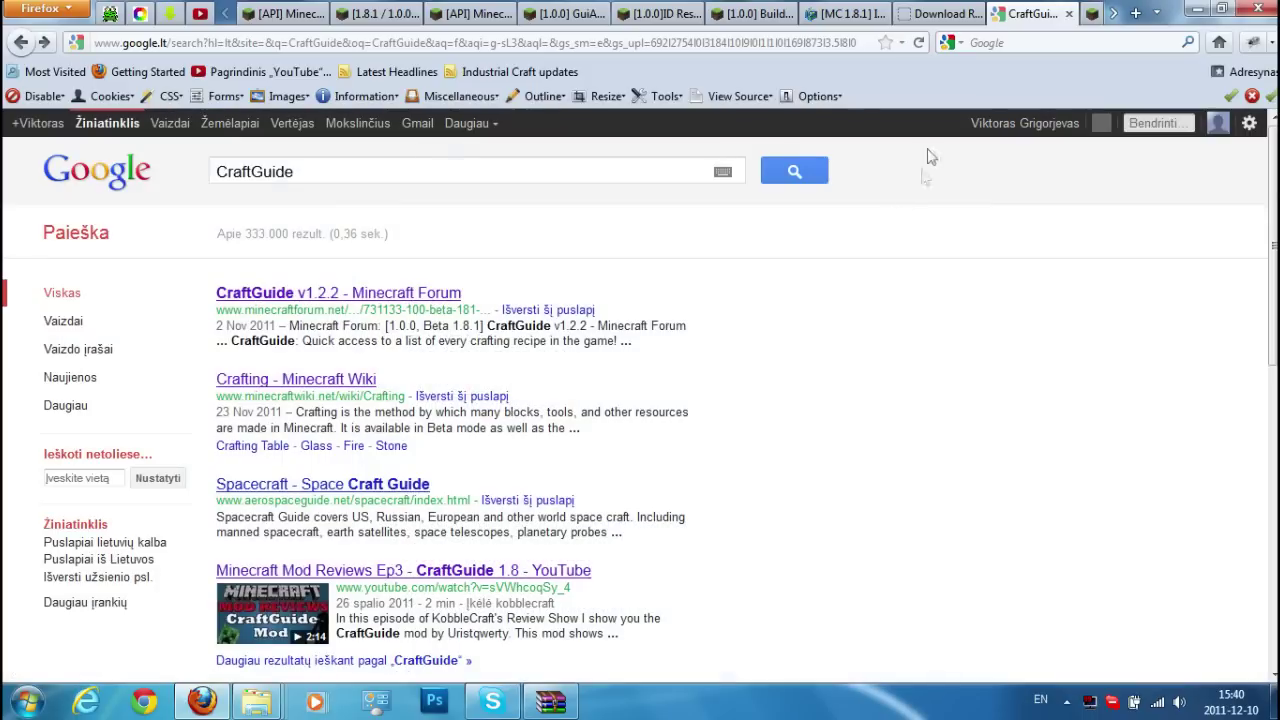
pyautogui.click(330, 292)
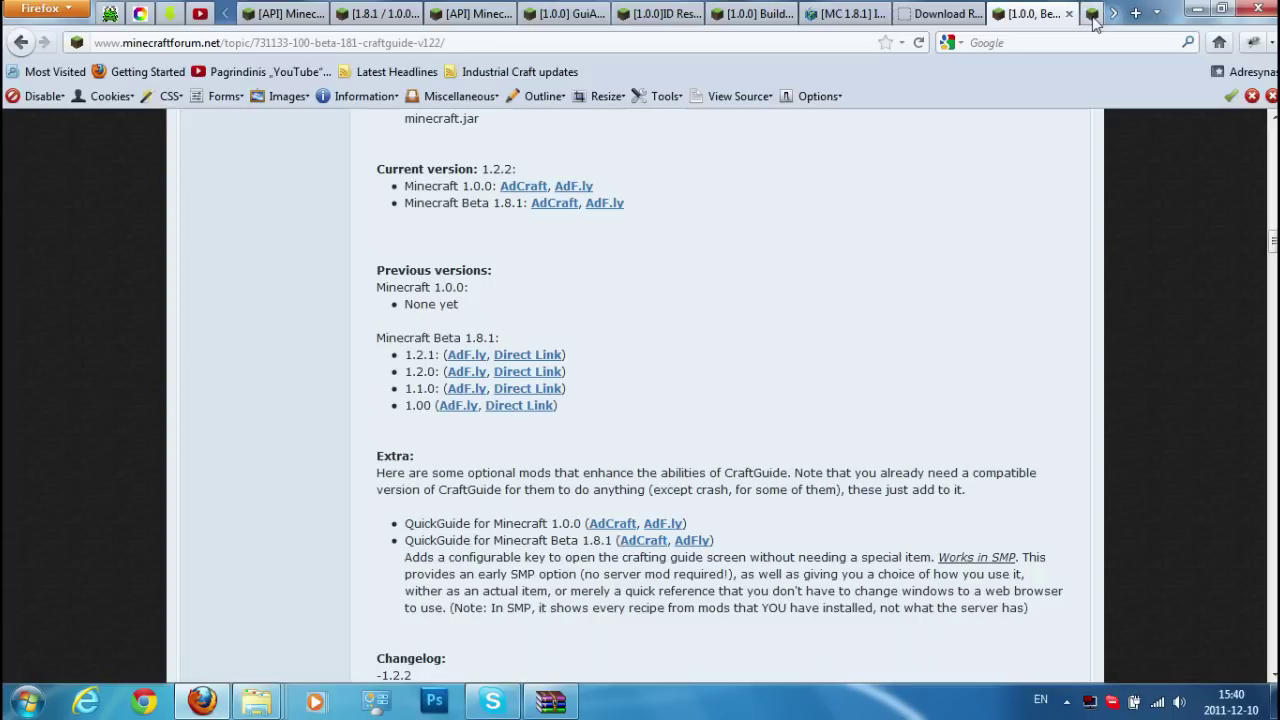
# Step: Switch to the TooManyItems topic and open its 1.8.1 / 1.8 link under Other downloads
pyautogui.click(1093, 22)
pyautogui.click(1114, 18)
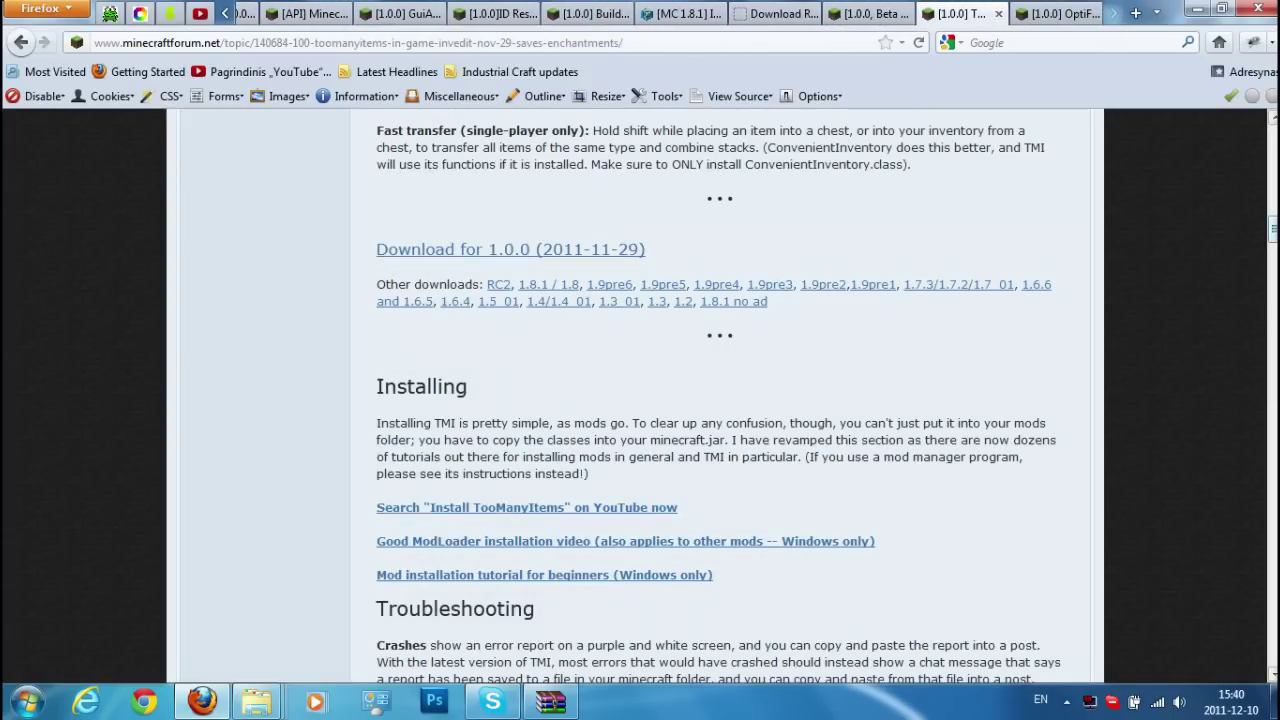
pyautogui.scroll(15, 720, 400)
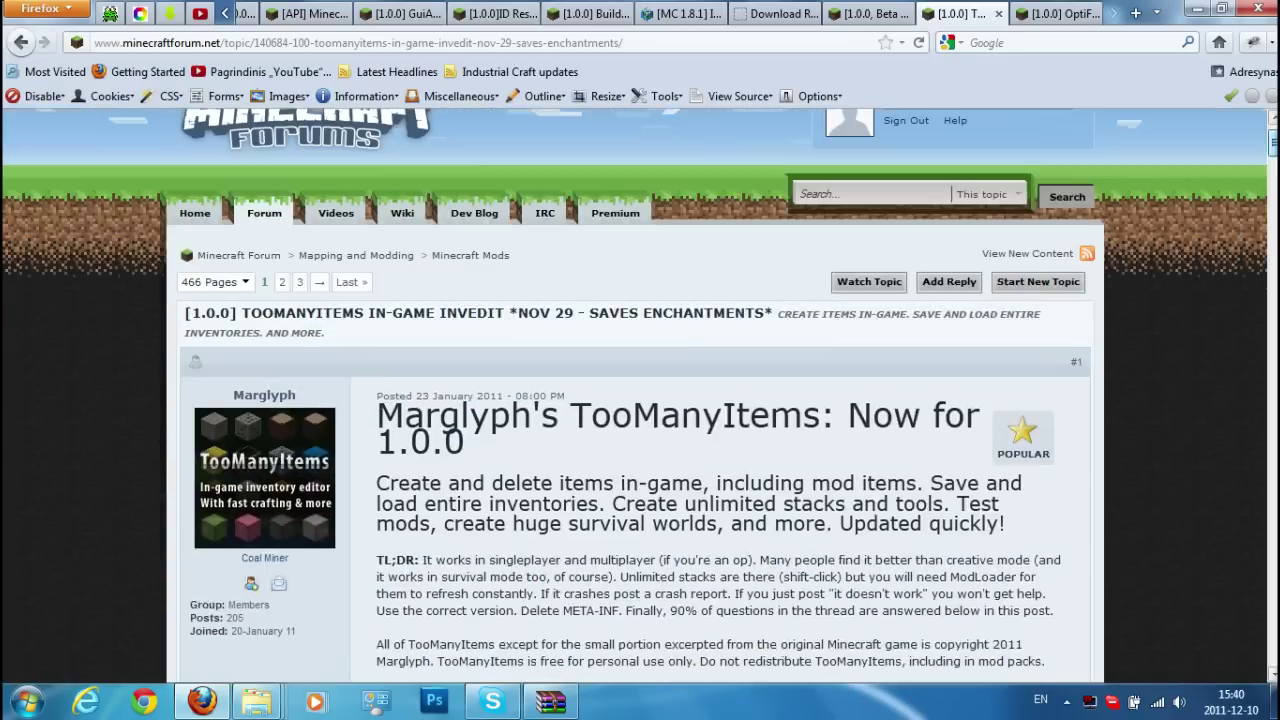
pyautogui.scroll(-5, 640, 400)
pyautogui.scroll(6, 640, 400)
pyautogui.scroll(-5, 640, 400)
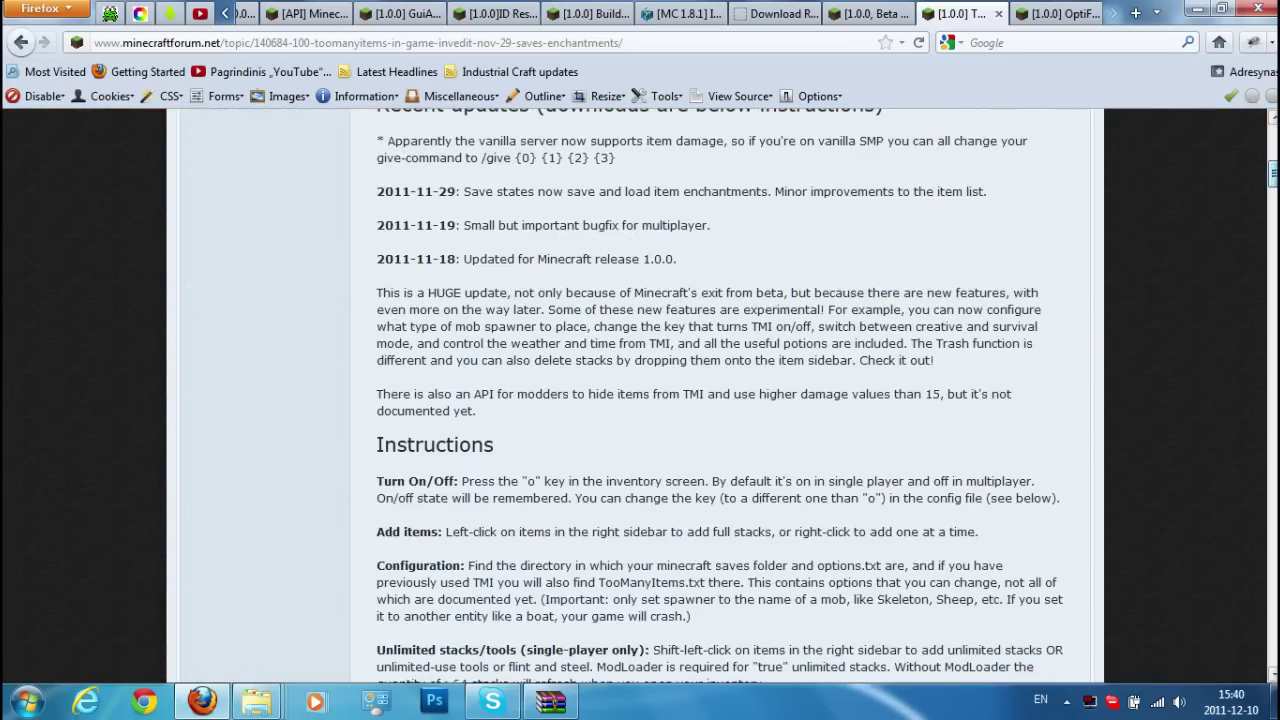
pyautogui.scroll(-10, 720, 400)
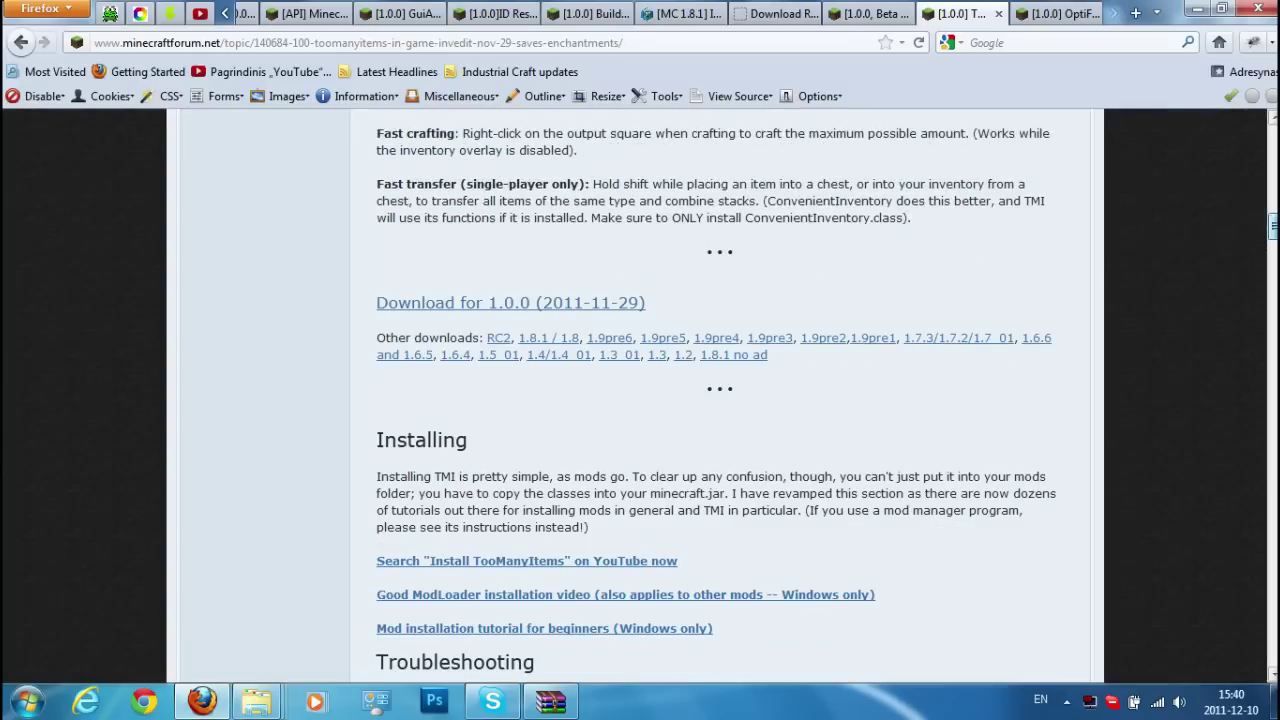
pyautogui.click(538, 341)
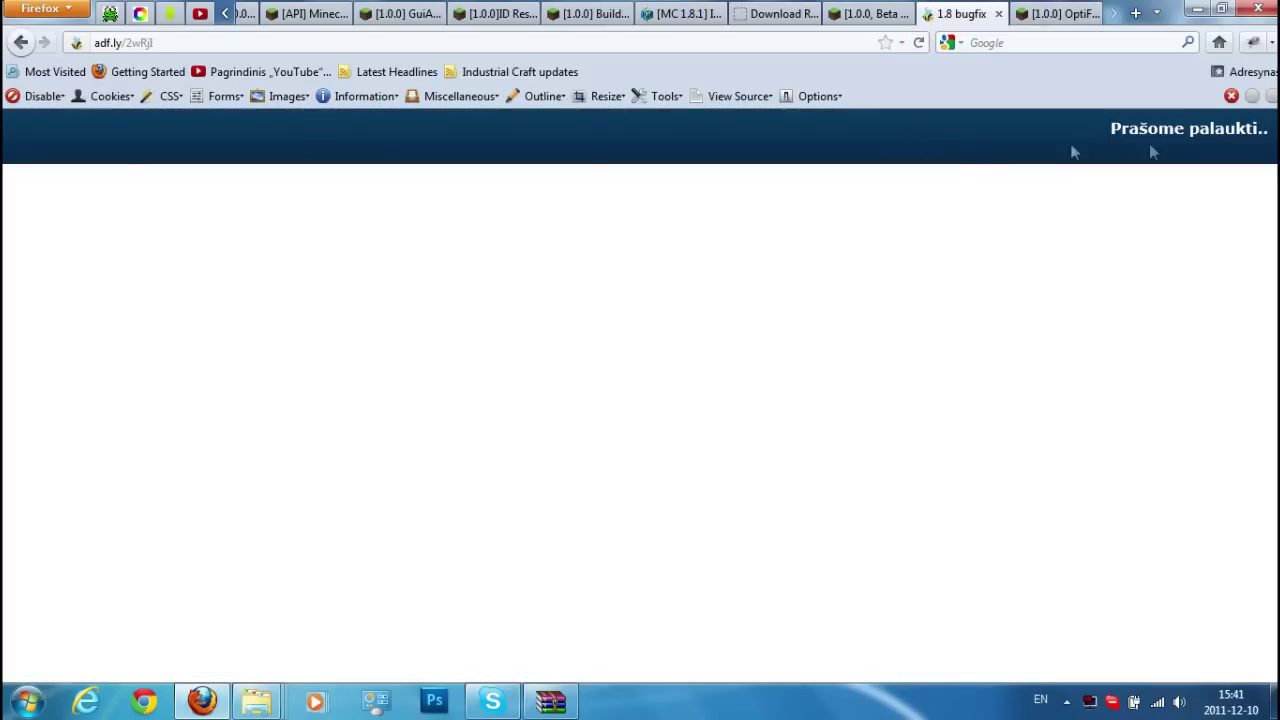
# Step: Switch to the OptiFine HD_B2 topic and locate the OptiFine 1.8.1_HD_AA_D2 download links in the first post
pyautogui.click(1060, 16)
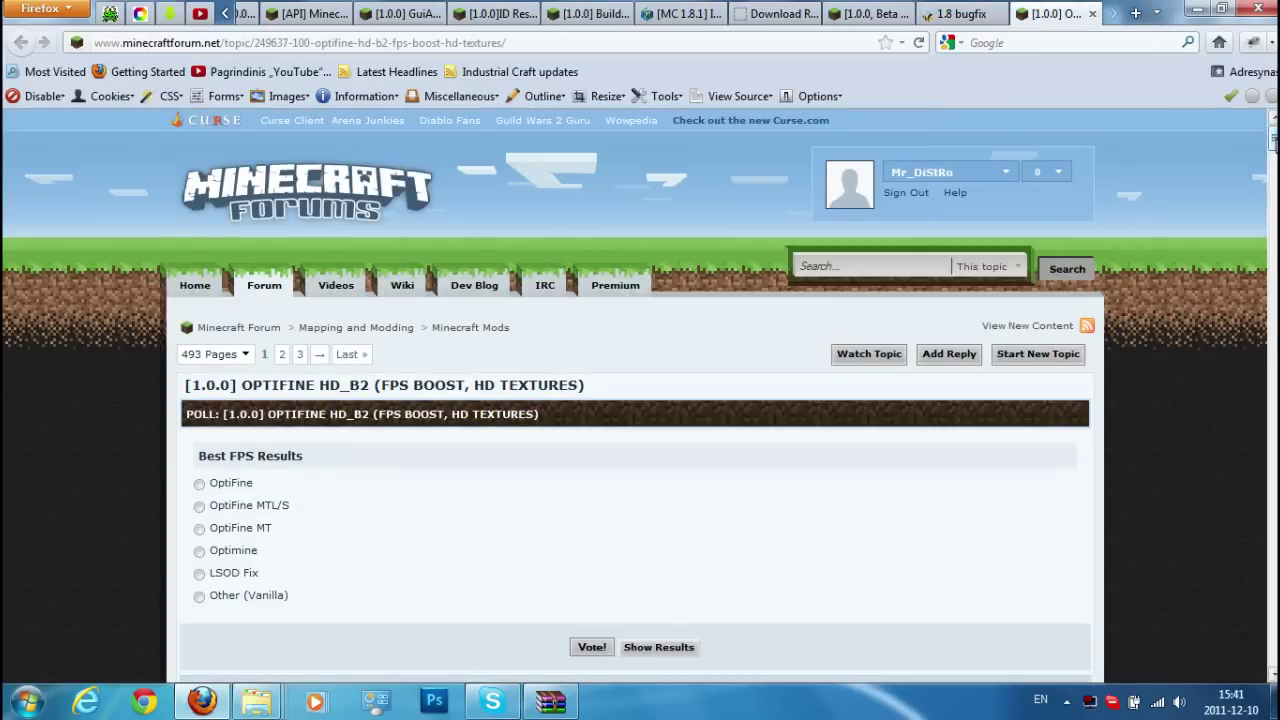
pyautogui.scroll(-3, 640, 398)
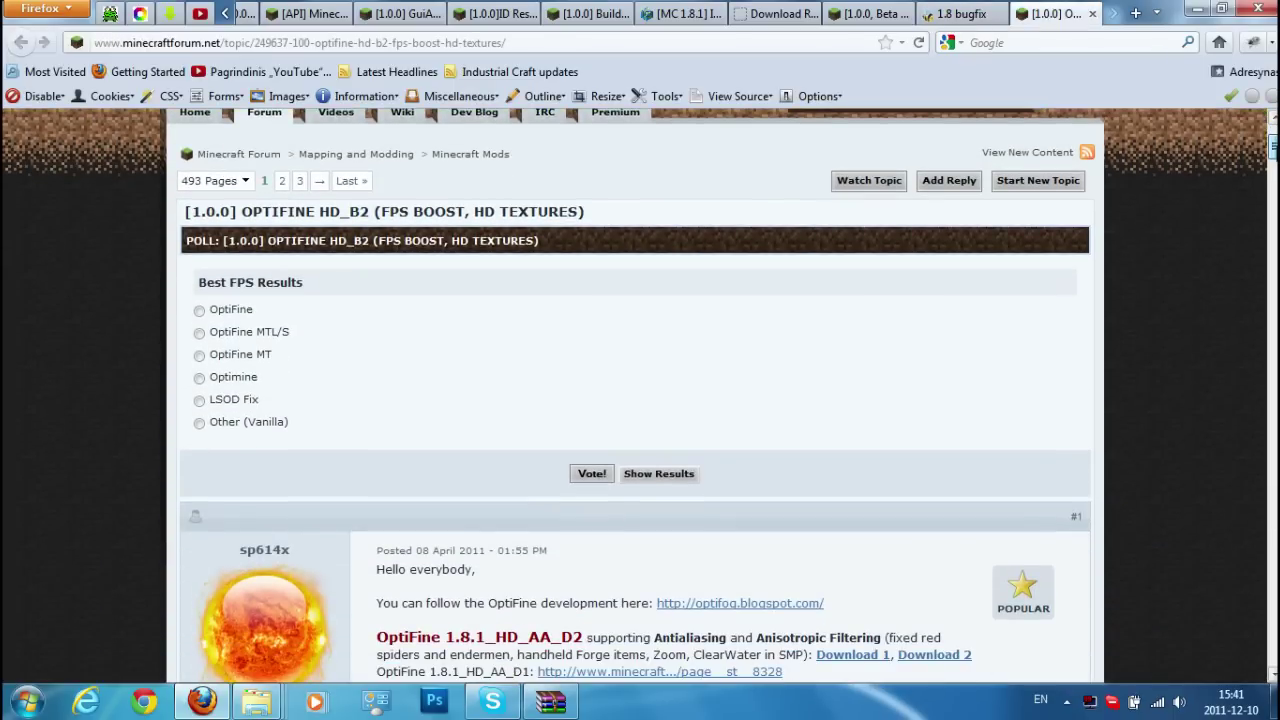